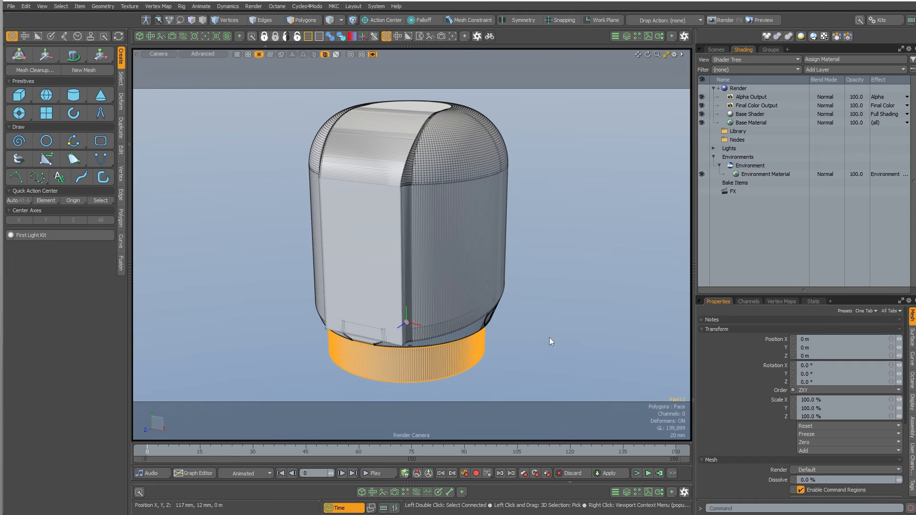
- Create an item mask for the base ring beneath the outer cover
{"action": "left_click", "coordinate": [465, 273]}
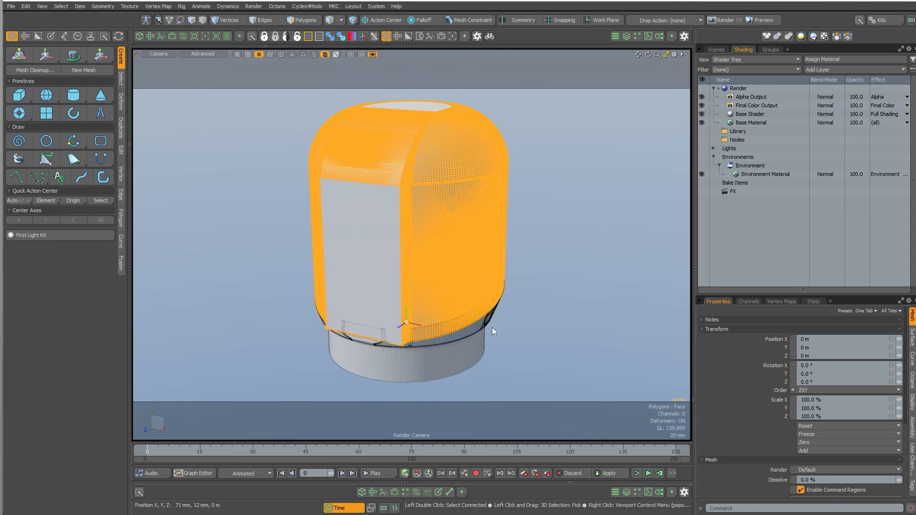
{"action": "left_click", "coordinate": [487, 324]}
{"action": "left_click", "coordinate": [474, 359]}
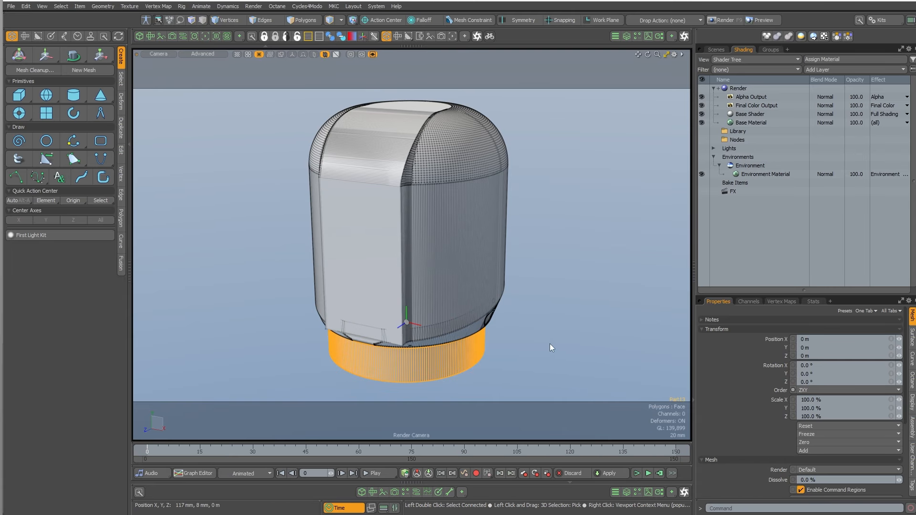
{"action": "right_click", "coordinate": [473, 353]}
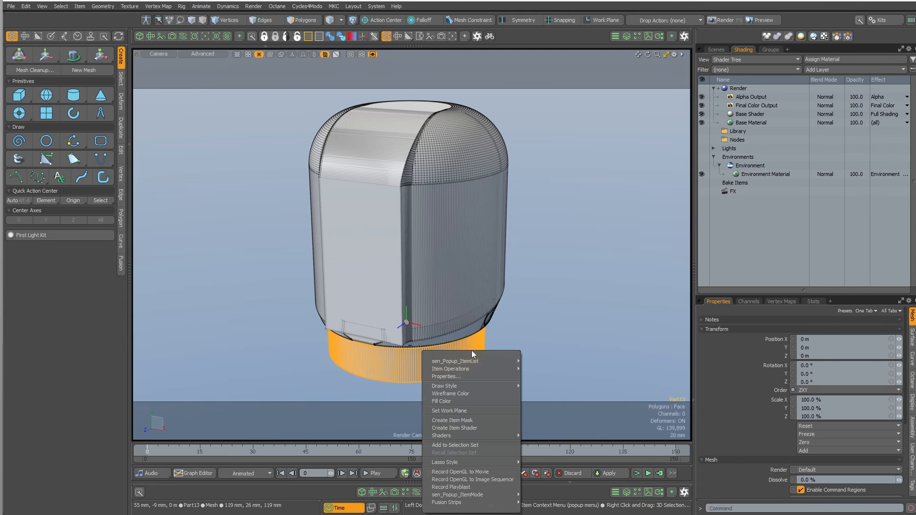
{"action": "left_click", "coordinate": [465, 423]}
- Set the diffuse color of the base ring's material to 0.12, 0.8, 0.8
{"action": "left_click", "coordinate": [749, 123]}
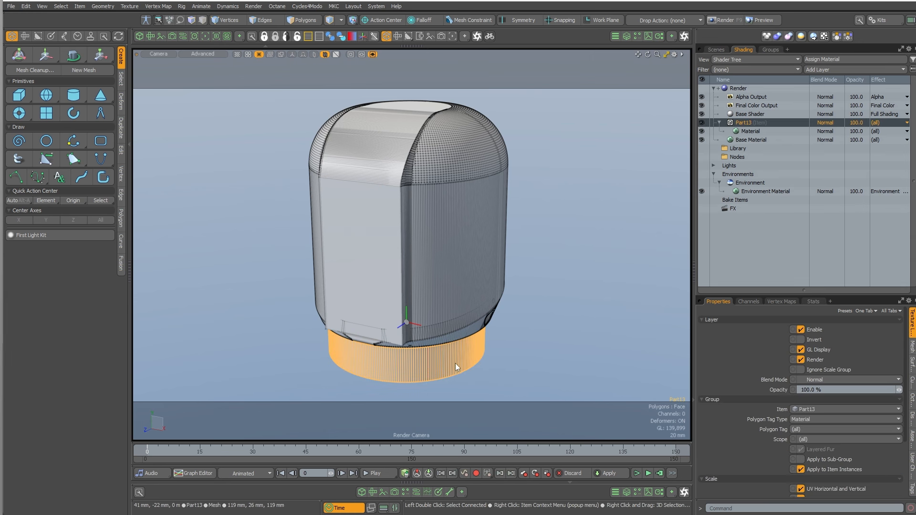
{"action": "left_click", "coordinate": [747, 132]}
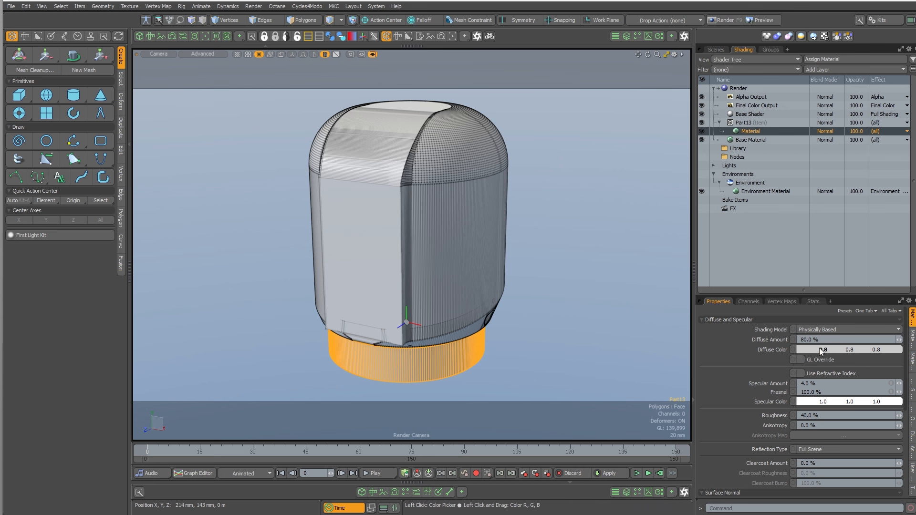
{"action": "left_click_drag", "start_coordinate": [822, 352], "coordinate": [767, 365]}
{"action": "left_click", "coordinate": [607, 356]}
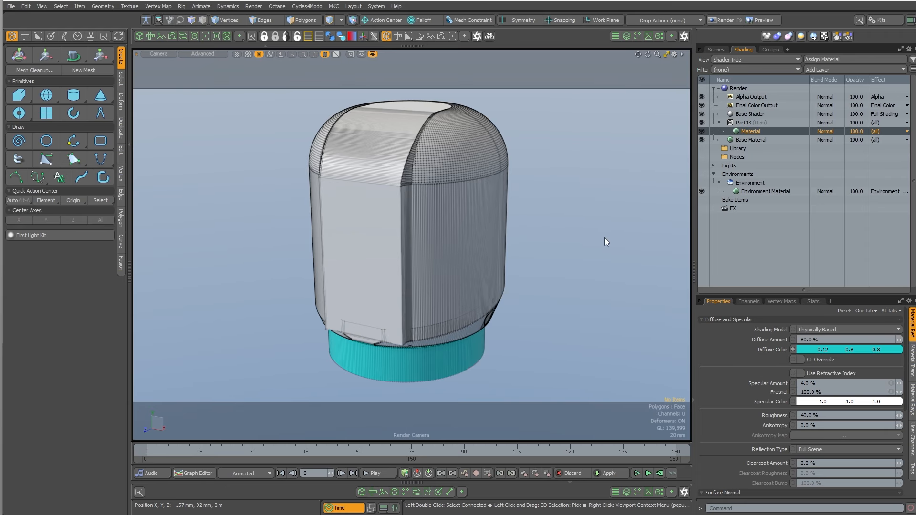
- Try the Red Medium Gloss Plastic preset in the base ring's item mask and remove it again
{"action": "left_click", "coordinate": [638, 37]}
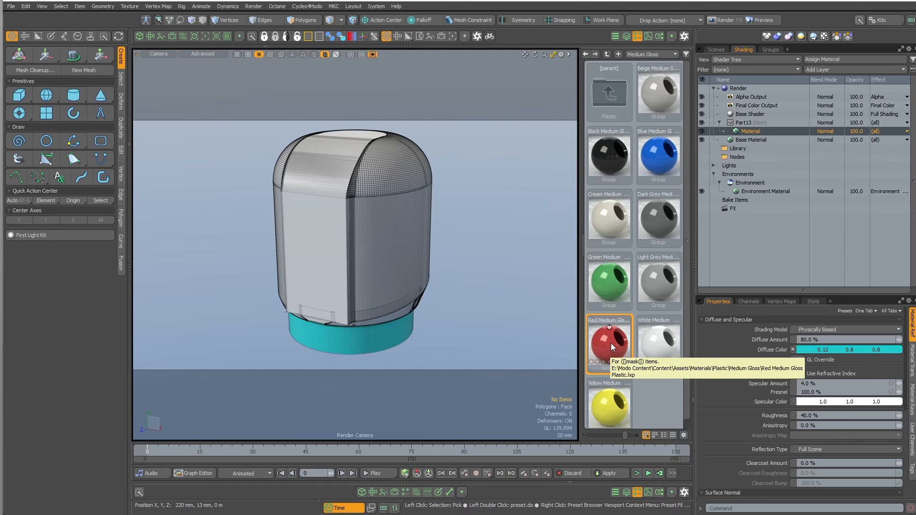
{"action": "left_click_drag", "start_coordinate": [593, 348], "coordinate": [777, 128]}
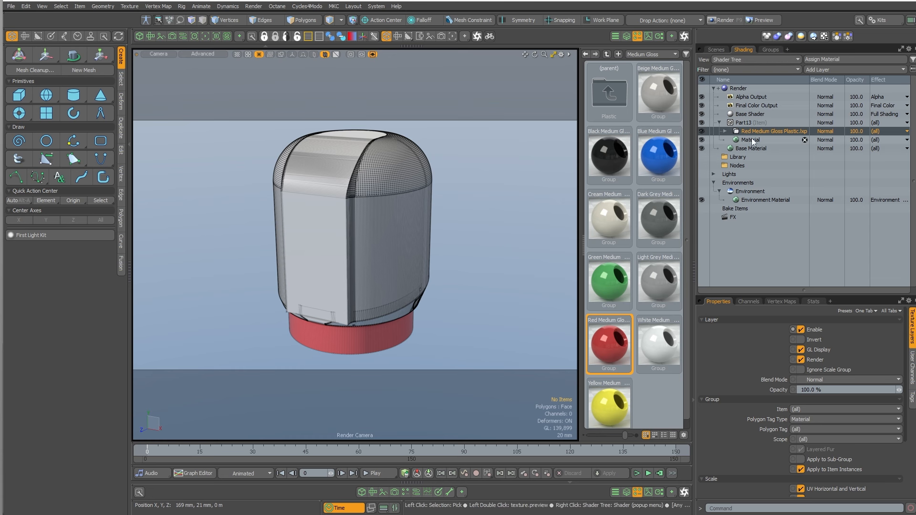
{"action": "key", "text": "Delete"}
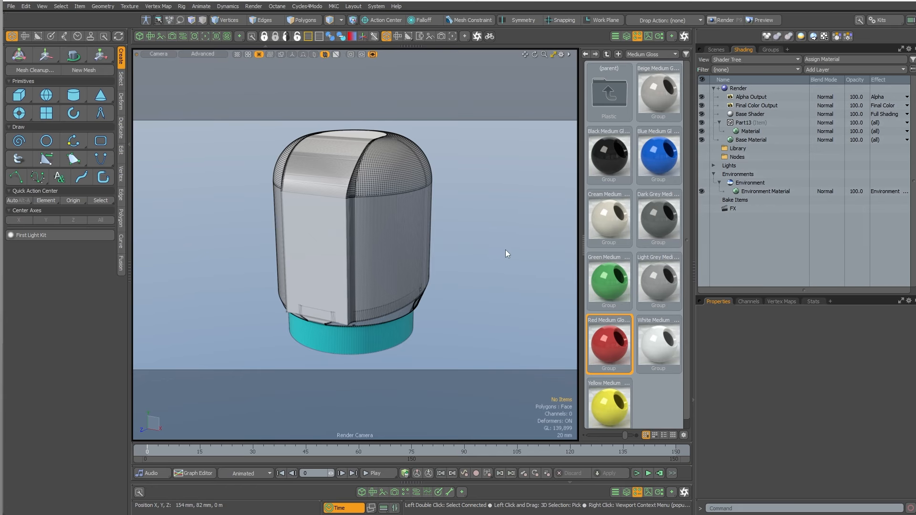
- Create item masks for both the lower trim part and the outer cover
{"action": "left_click", "coordinate": [402, 300]}
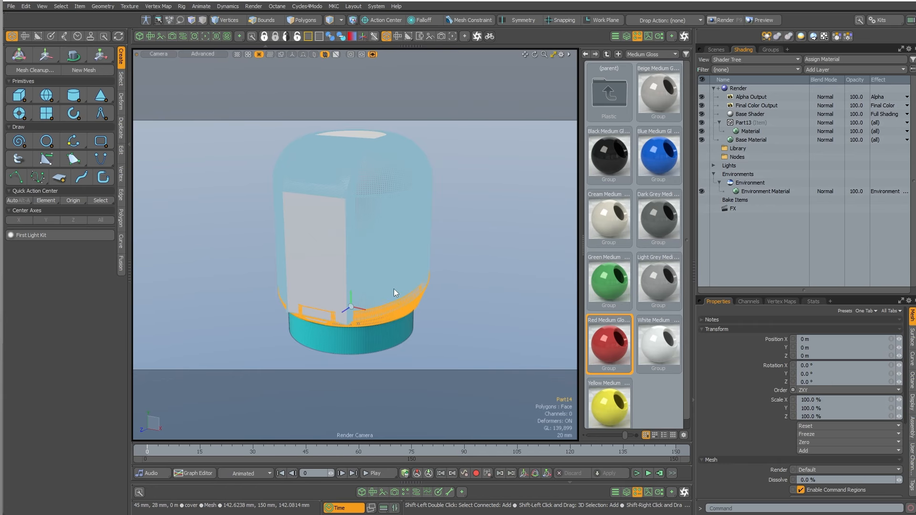
{"action": "left_click", "coordinate": [393, 288], "text": "shift"}
{"action": "right_click", "coordinate": [388, 222]}
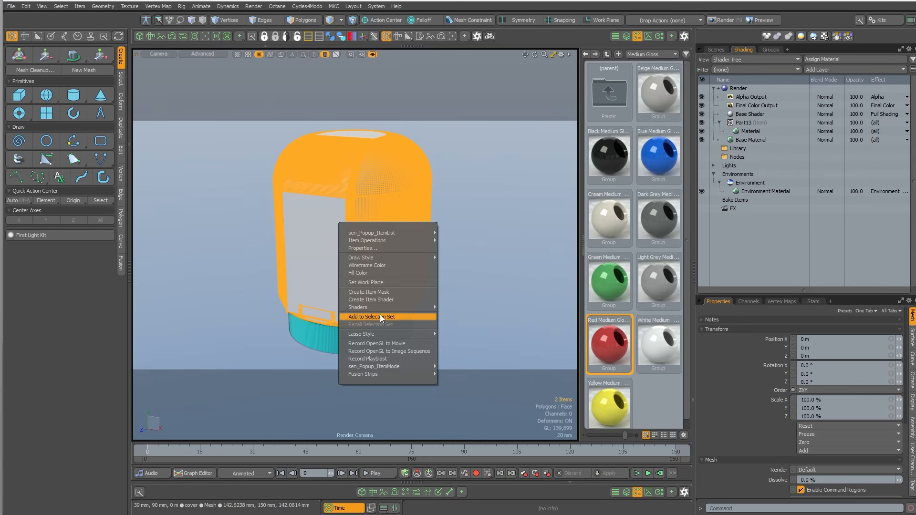
{"action": "left_click", "coordinate": [381, 291]}
- Set the diffuse color of the Part14 material to pure green, 0.0, 1.0, 0.0
{"action": "left_click", "coordinate": [752, 141]}
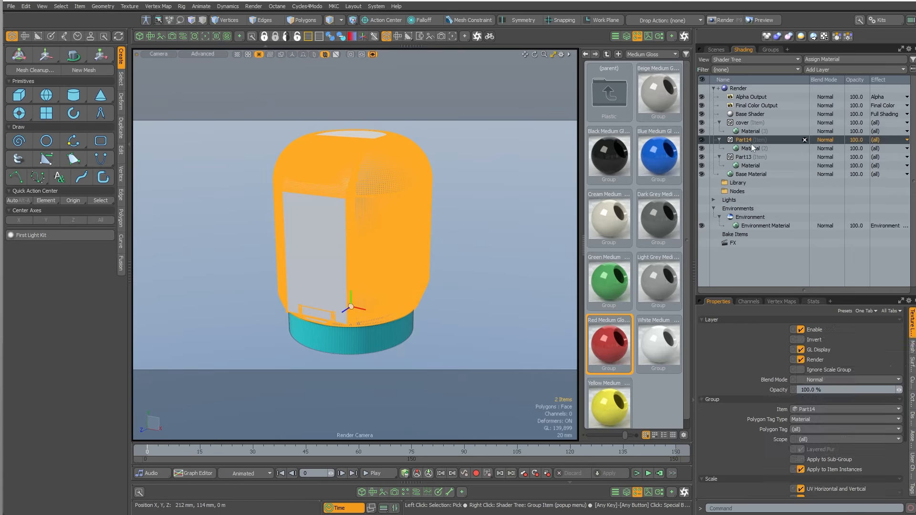
{"action": "left_click", "coordinate": [752, 148]}
{"action": "left_click_drag", "start_coordinate": [820, 353], "coordinate": [744, 317]}
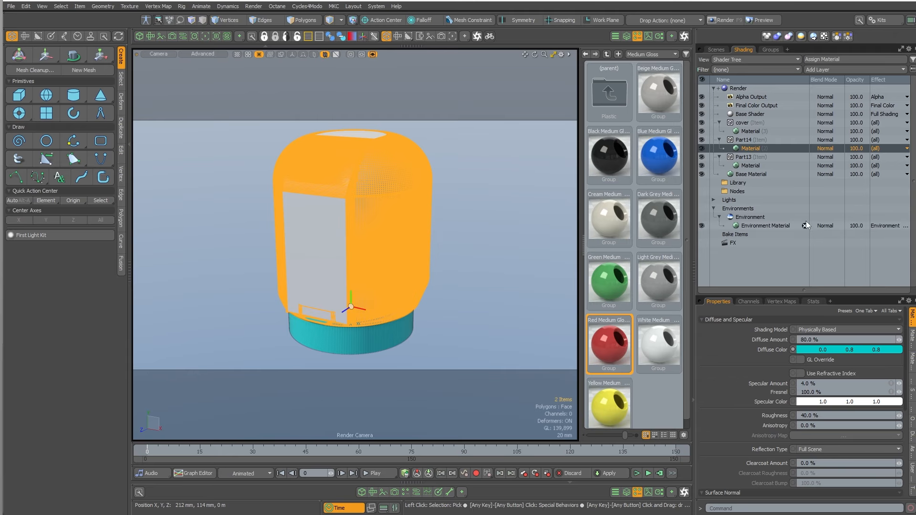
{"action": "left_click_drag", "start_coordinate": [853, 352], "coordinate": [900, 358]}
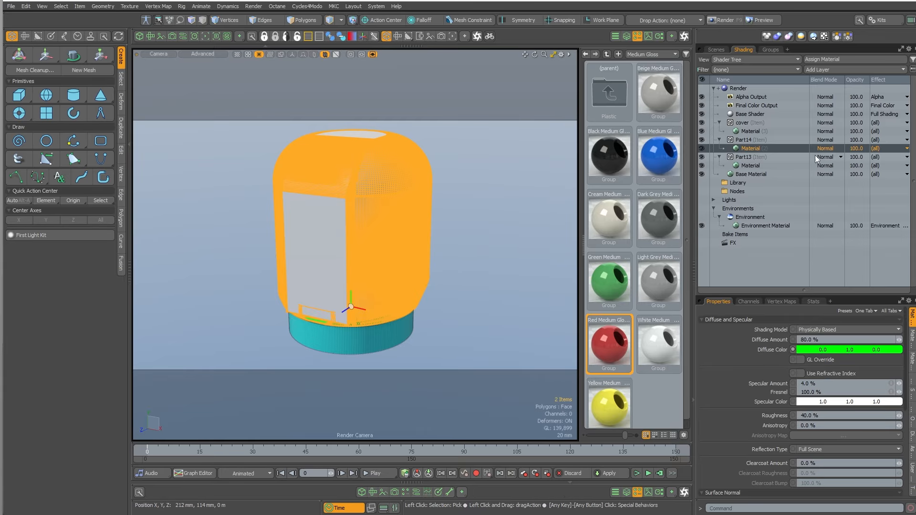
- Set the diffuse color of the cover's material to pale pink, 1.0, 0.8, 0.8
{"action": "left_click", "coordinate": [752, 131]}
{"action": "left_click_drag", "start_coordinate": [826, 352], "coordinate": [854, 352]}
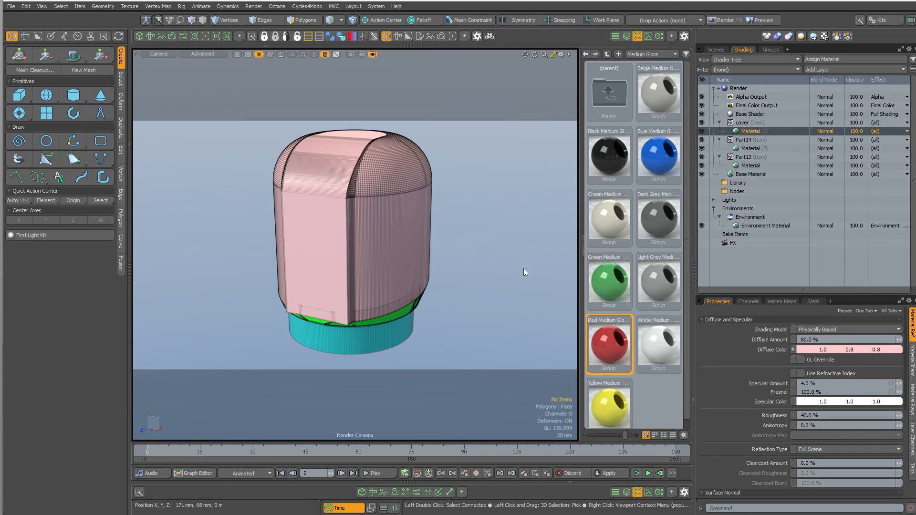
{"action": "left_click_drag", "start_coordinate": [523, 268], "coordinate": [466, 295], "text": "alt"}
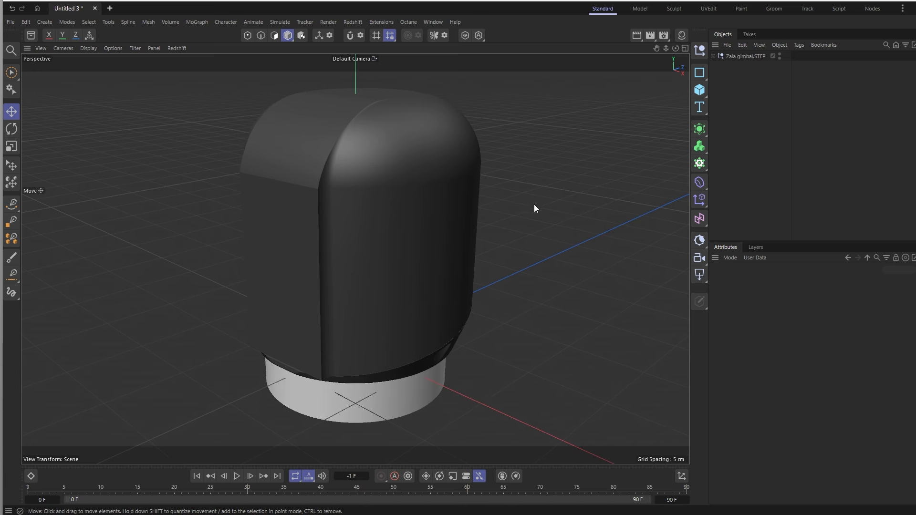
- In Cinema 4D, add the basic red Plastic material from the Redshift material library to the scene
{"action": "left_click", "coordinate": [682, 35]}
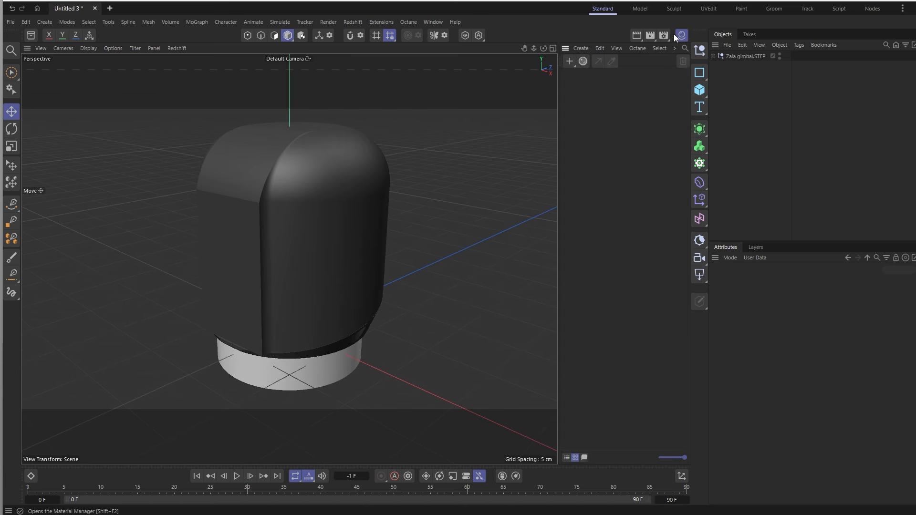
{"action": "left_click", "coordinate": [583, 61]}
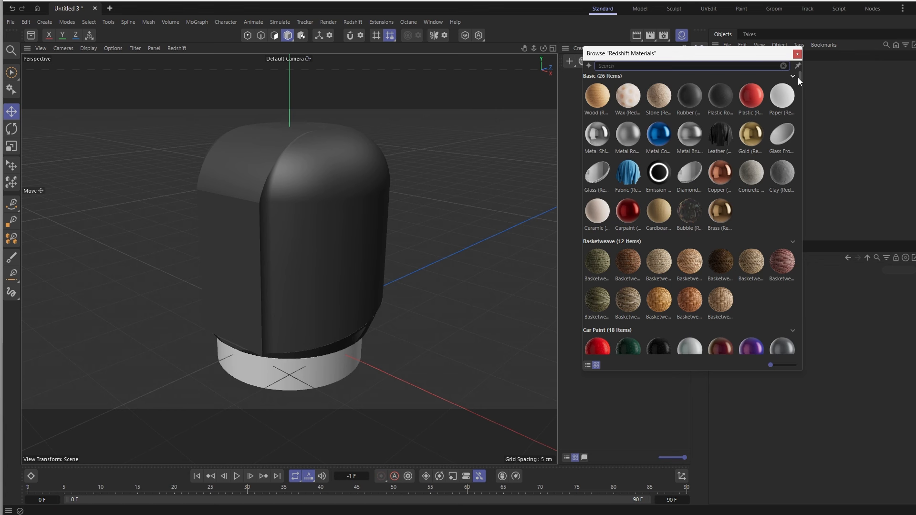
{"action": "mouse_move", "coordinate": [798, 77]}
{"action": "left_mouse_down"}
{"action": "mouse_move", "coordinate": [798, 118]}
{"action": "mouse_move", "coordinate": [800, 73]}
{"action": "left_mouse_up"}
{"action": "mouse_move", "coordinate": [778, 90]}
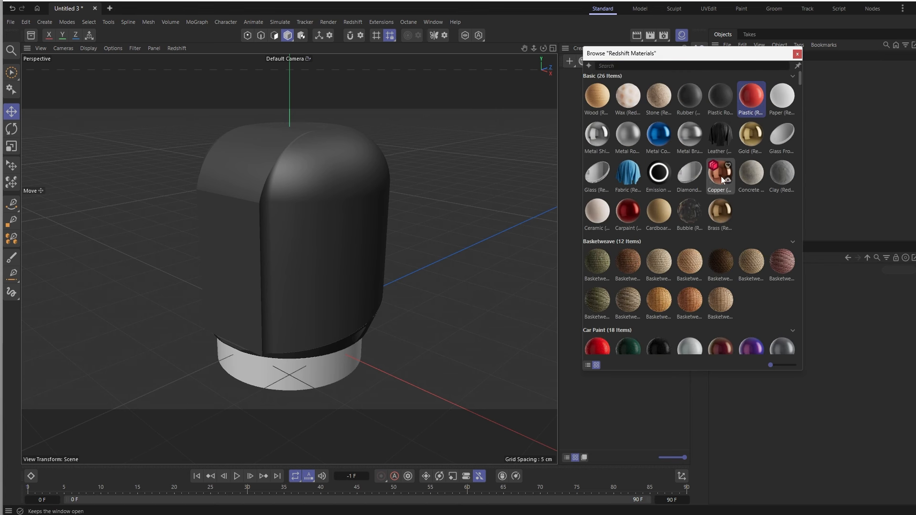
{"action": "right_click", "coordinate": [751, 102]}
{"action": "left_click", "coordinate": [759, 125]}
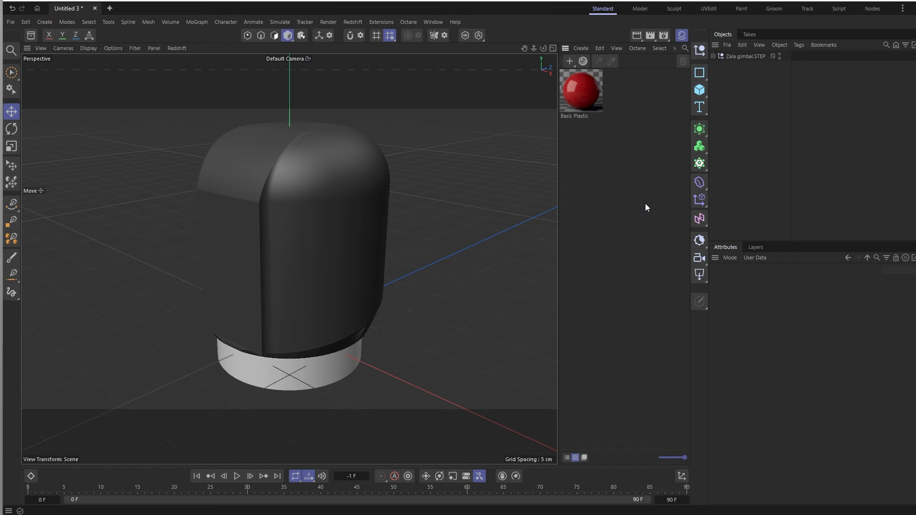
- Assign the Basic Plastic material to the outer cover and inspect the material tag on NAUO35
{"action": "left_click", "coordinate": [713, 56]}
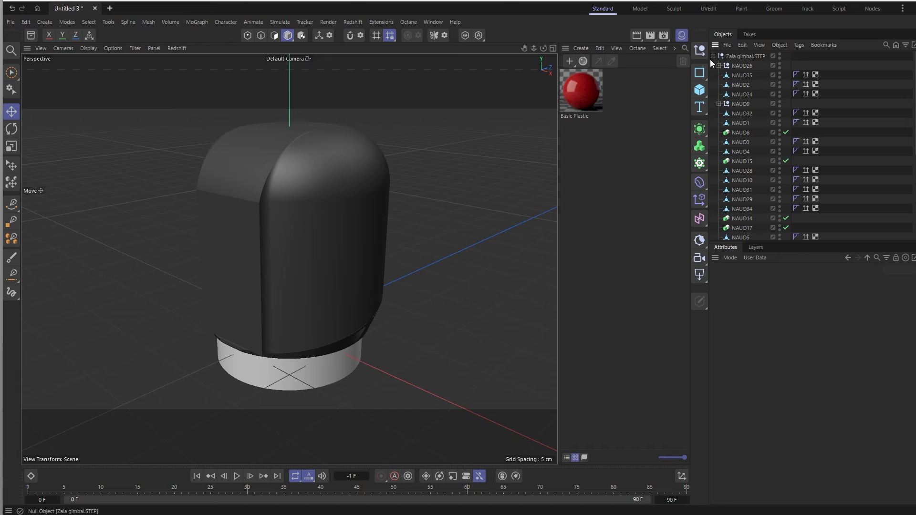
{"action": "left_click_drag", "start_coordinate": [513, 145], "coordinate": [328, 212]}
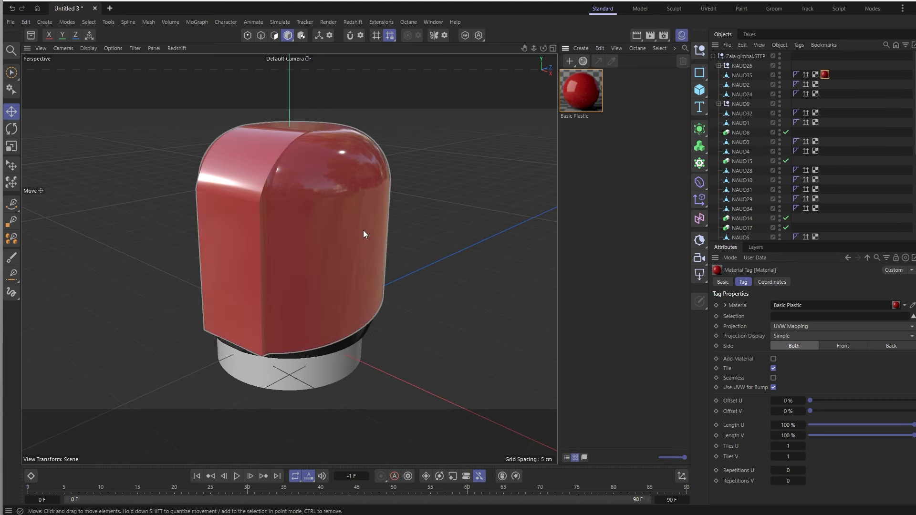
{"action": "left_click", "coordinate": [600, 218]}
{"action": "left_click", "coordinate": [826, 75]}
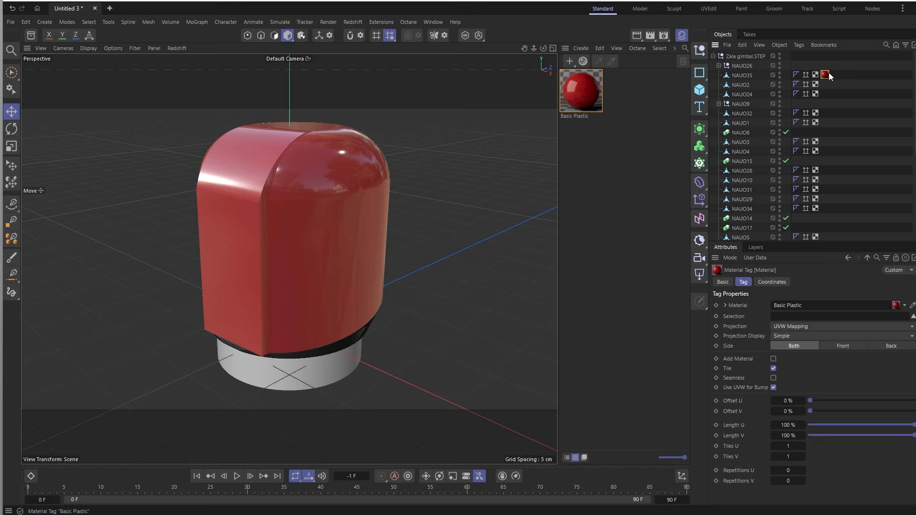
{"action": "left_click", "coordinate": [737, 78]}
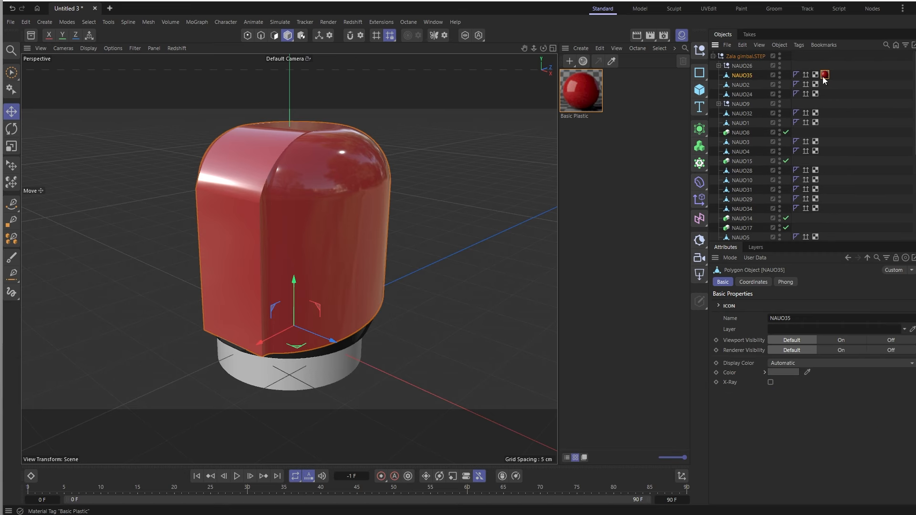
{"action": "double_click", "coordinate": [825, 75]}
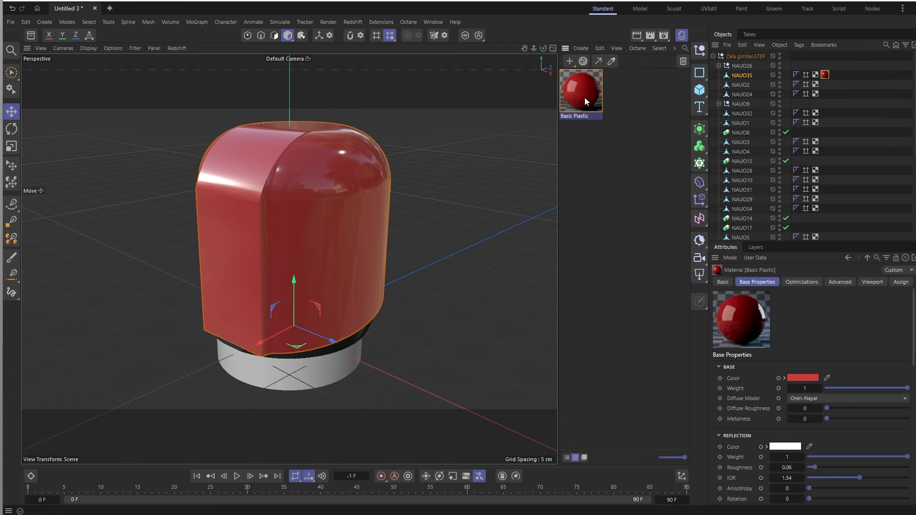
- Try Basic Plastic on the base ring with its base color's green value at 255, and undo the color and assignment
{"action": "left_click_drag", "start_coordinate": [581, 92], "coordinate": [342, 368]}
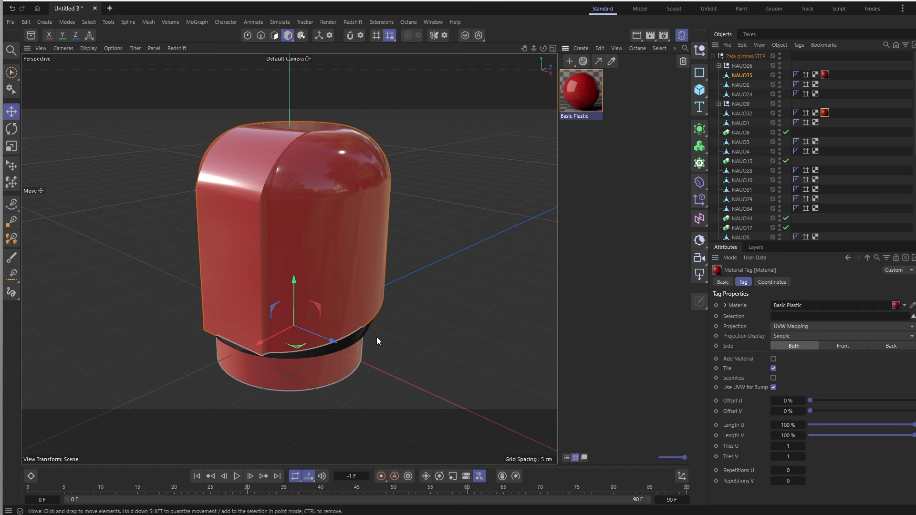
{"action": "left_click", "coordinate": [582, 100]}
{"action": "left_click", "coordinate": [803, 378]}
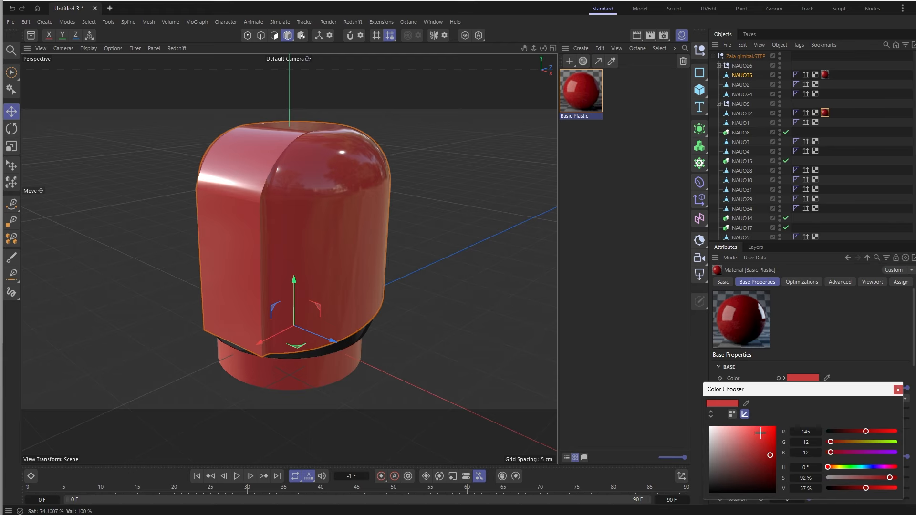
{"action": "left_click_drag", "start_coordinate": [860, 443], "coordinate": [900, 440]}
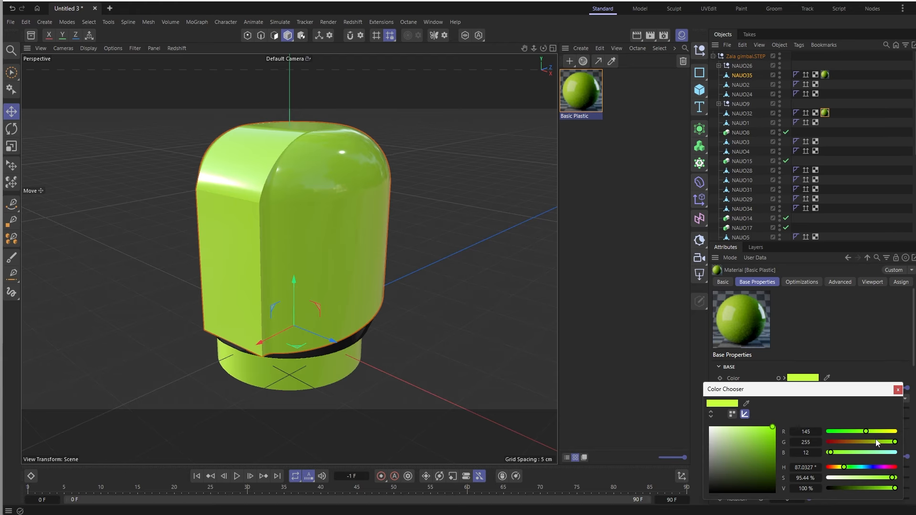
{"action": "left_click", "coordinate": [461, 247]}
{"action": "key", "text": "ctrl+z"}
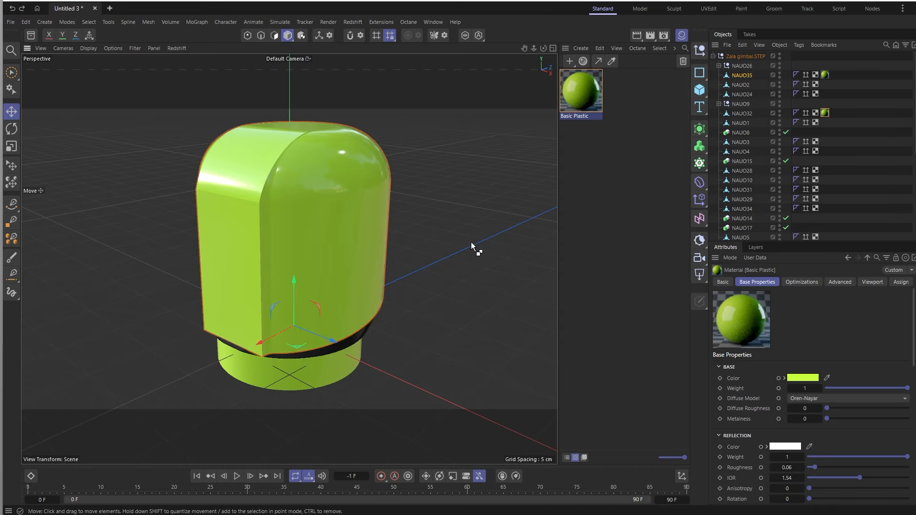
{"action": "key", "text": "ctrl+z"}
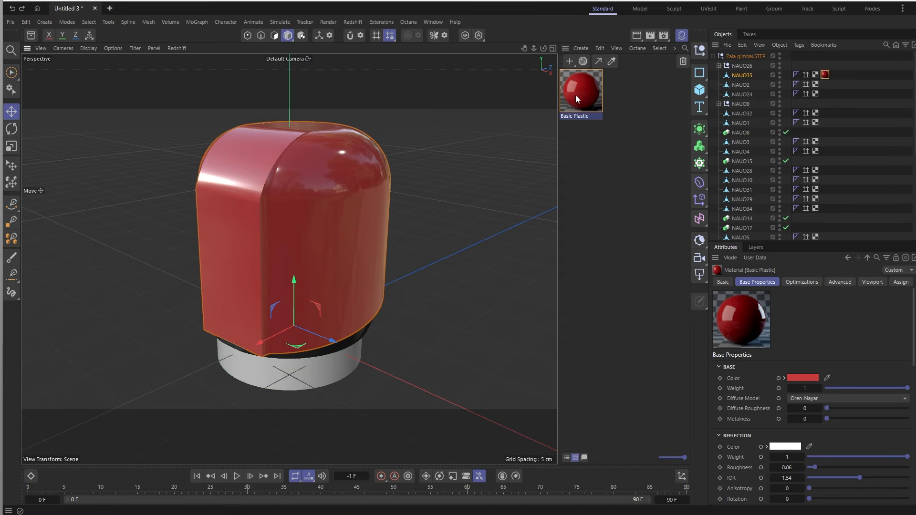
- Duplicate Basic Plastic with a greener base color and assign the copy to the outer cover
{"action": "left_click_drag", "start_coordinate": [578, 94], "coordinate": [587, 145]}
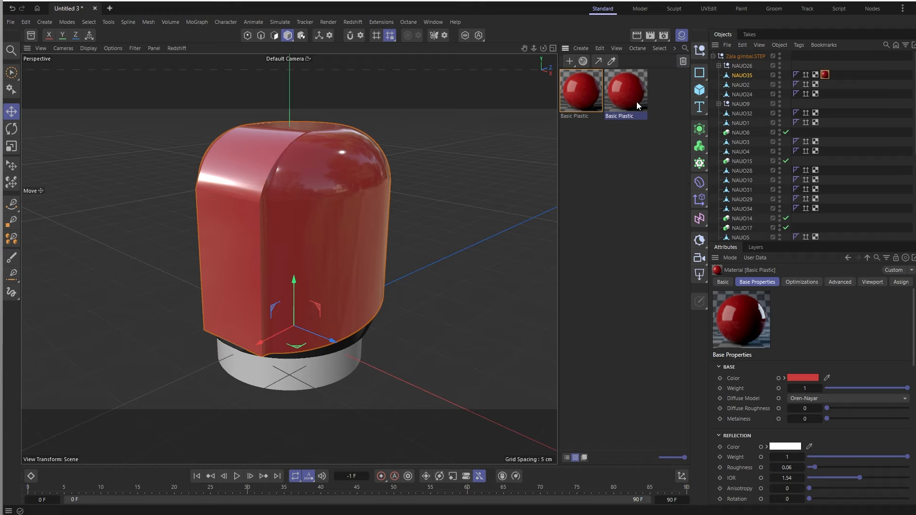
{"action": "left_click", "coordinate": [803, 378]}
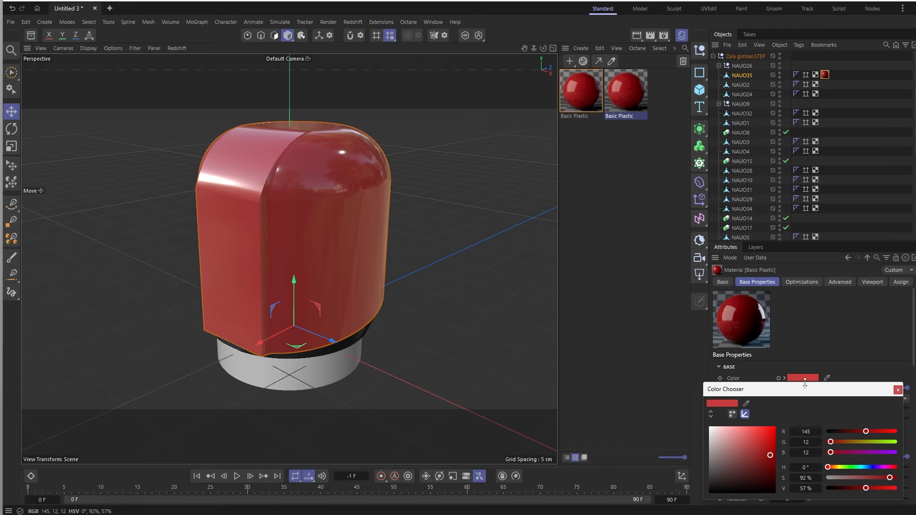
{"action": "left_click", "coordinate": [886, 442]}
{"action": "left_click", "coordinate": [657, 210]}
{"action": "left_click_drag", "start_coordinate": [634, 97], "coordinate": [341, 222]}
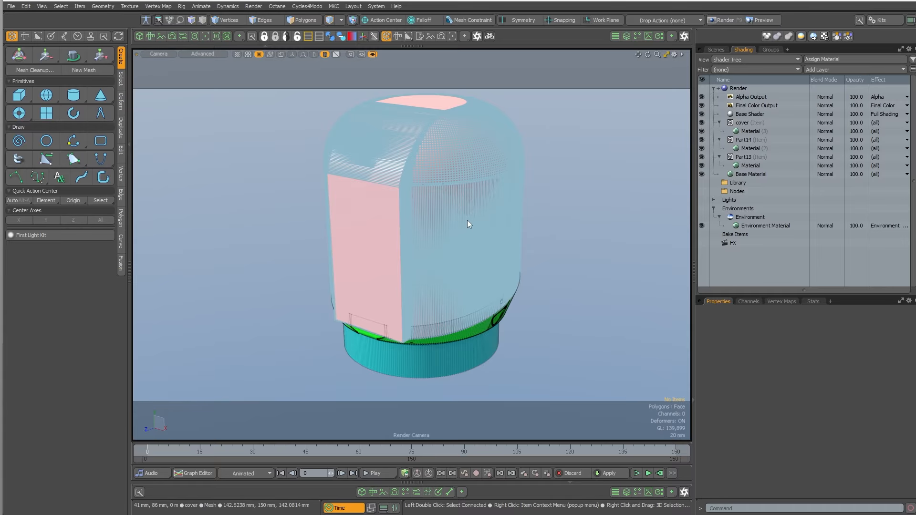
- In Modo, duplicate the outer cover's material inside its item mask
{"action": "left_click", "coordinate": [485, 223]}
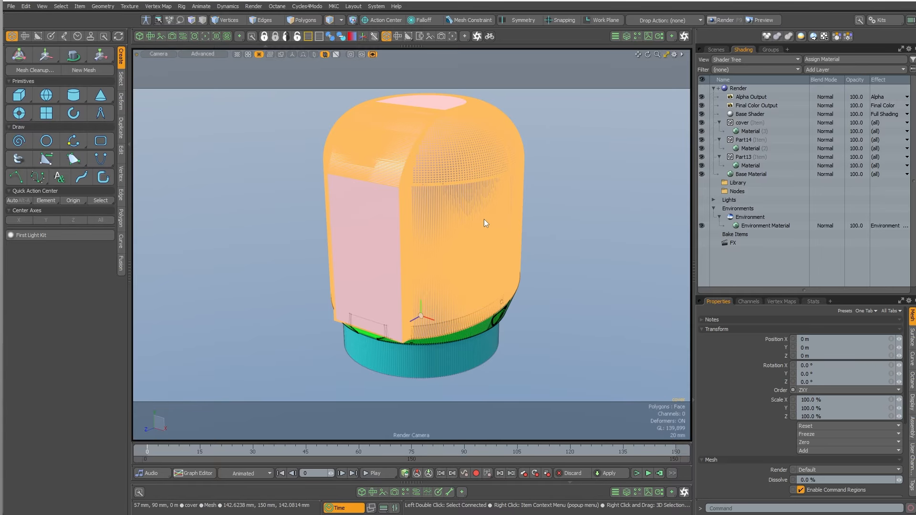
{"action": "left_click", "coordinate": [751, 132]}
{"action": "key", "text": "ctrl+d"}
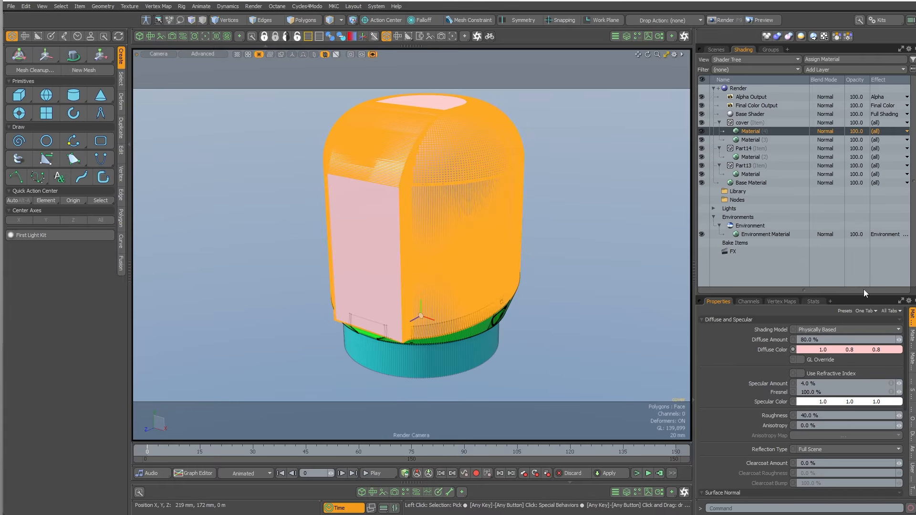
- Set the duplicated cover material's diffuse color to 1.0, 1.0, 0.0 and toggle both cover material layers' visibility to compare them
{"action": "left_click_drag", "start_coordinate": [850, 350], "coordinate": [764, 365]}
{"action": "left_click", "coordinate": [629, 270]}
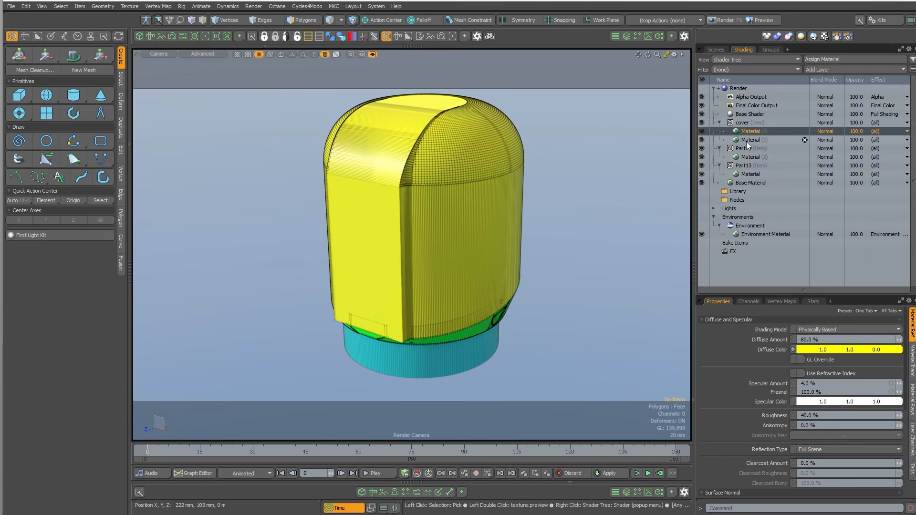
{"action": "left_click", "coordinate": [703, 131]}
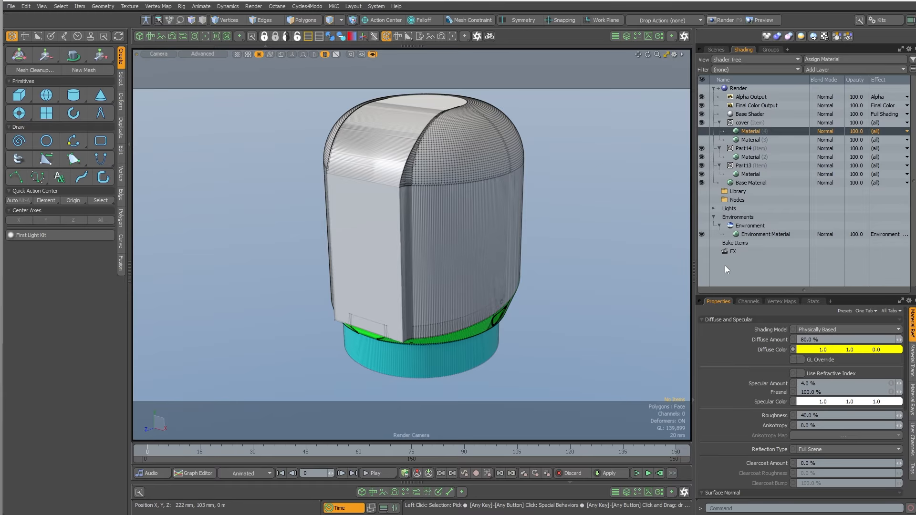
{"action": "left_click", "coordinate": [702, 140]}
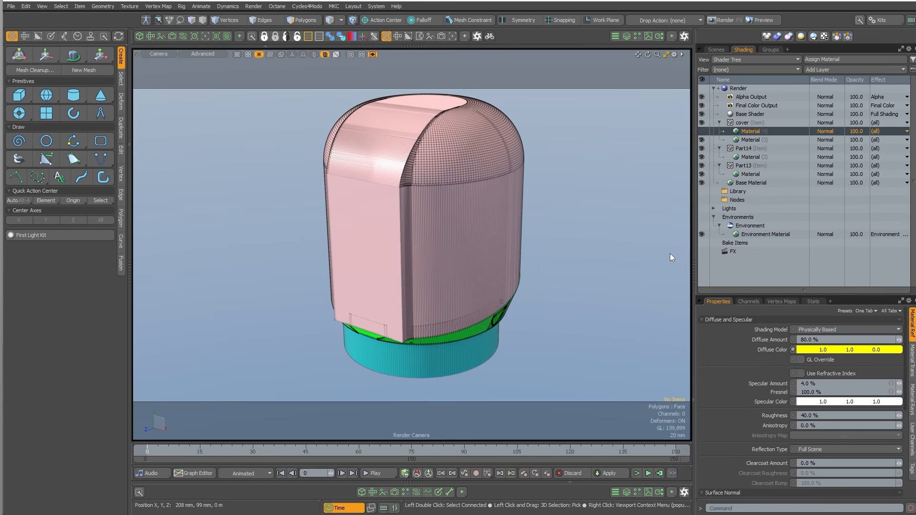
{"action": "left_click", "coordinate": [703, 131]}
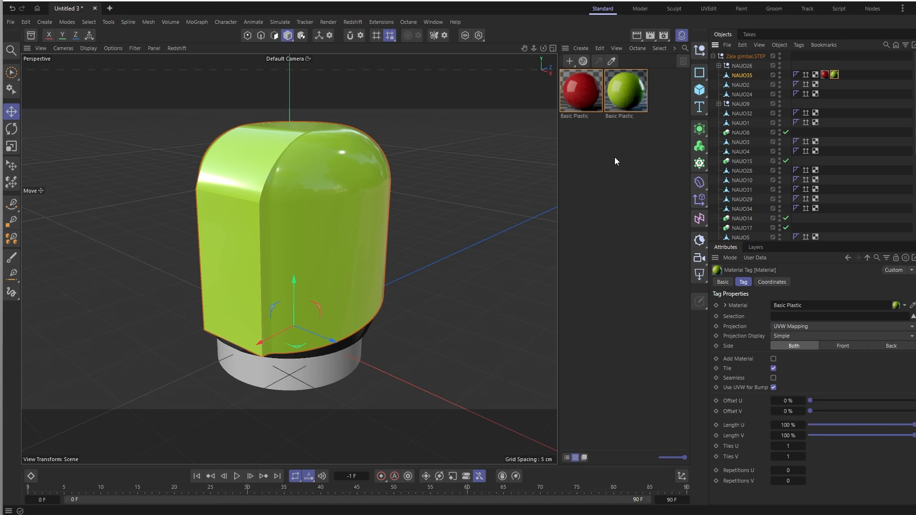
- In Cinema 4D, try deleting the green Basic Plastic tag from NAUO35 and undo the deletion
{"action": "right_click", "coordinate": [835, 75]}
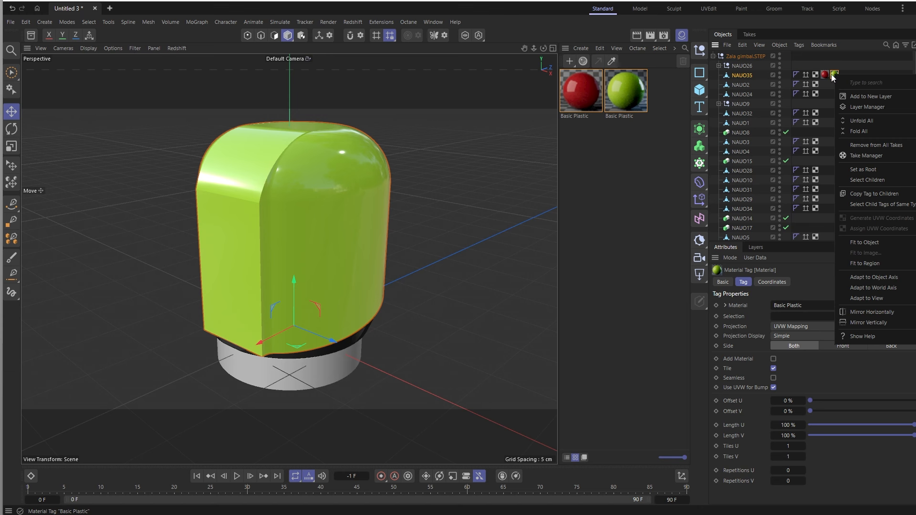
{"action": "left_click", "coordinate": [831, 80]}
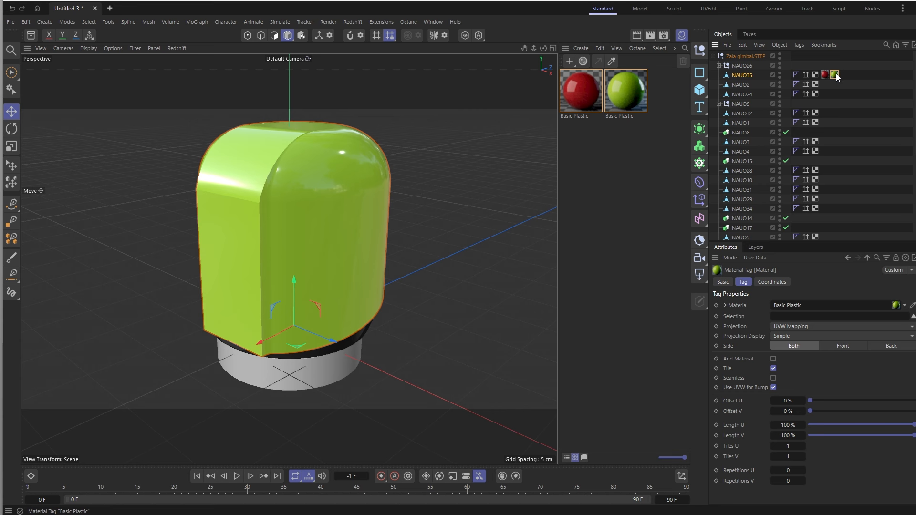
{"action": "key", "text": "Delete"}
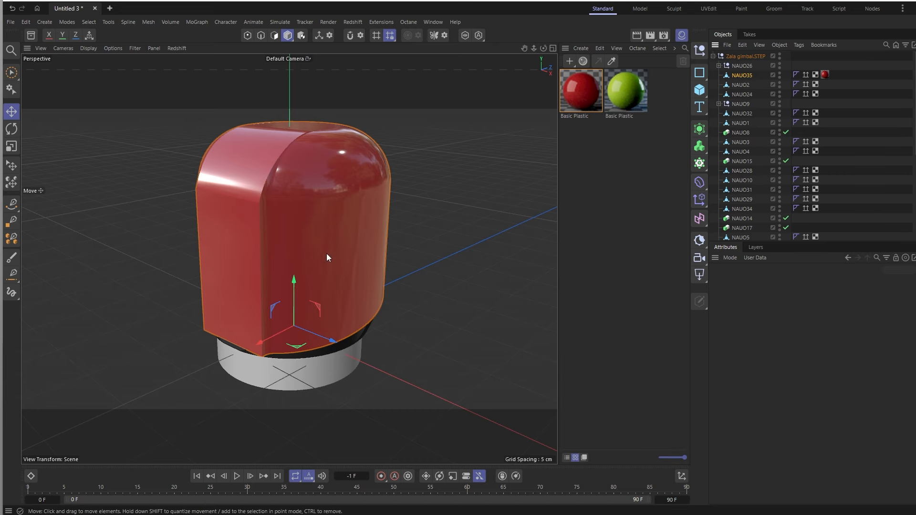
{"action": "key", "text": "ctrl+z"}
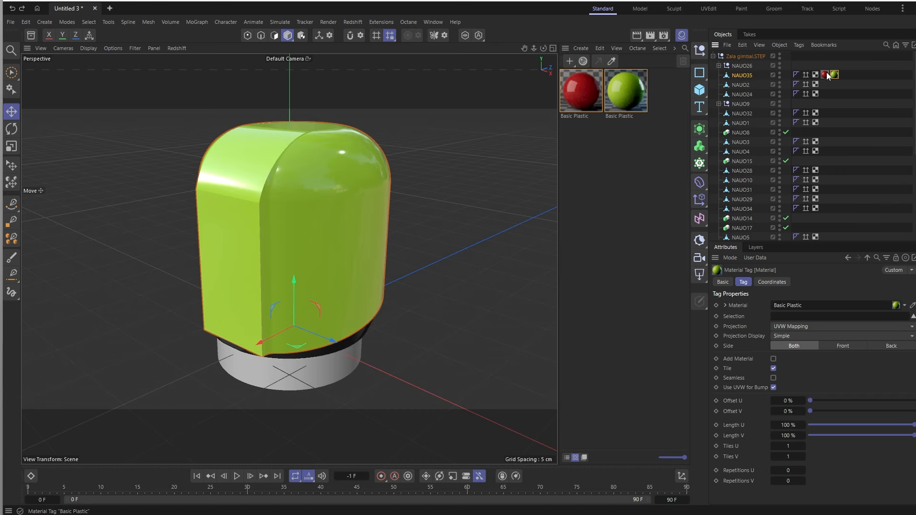
{"action": "left_click_drag", "start_coordinate": [847, 76], "coordinate": [847, 76]}
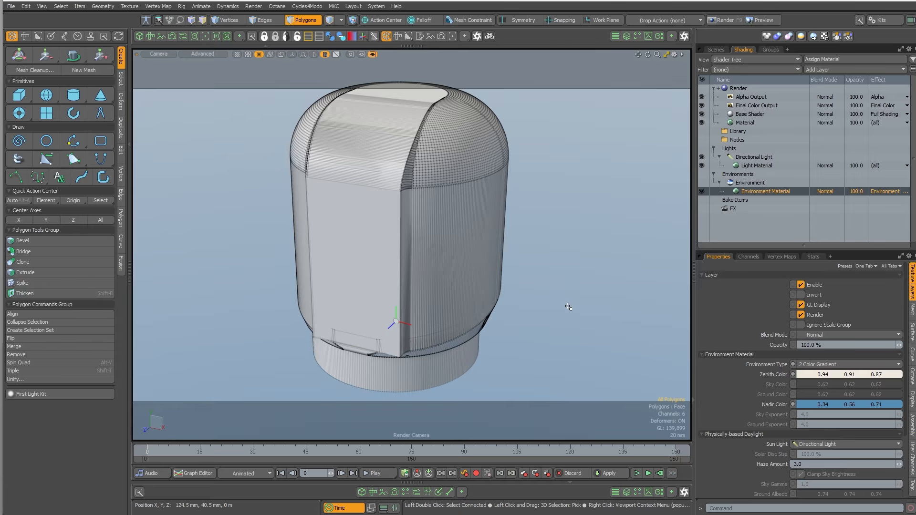
- In Modo, select a rectangular patch of polygons on the cover's dome and assign it a material named Red with color 1.0, 0.0, 0.0
{"action": "left_click_drag", "start_coordinate": [568, 307], "coordinate": [449, 251], "text": "alt"}
{"action": "left_click", "coordinate": [341, 21]}
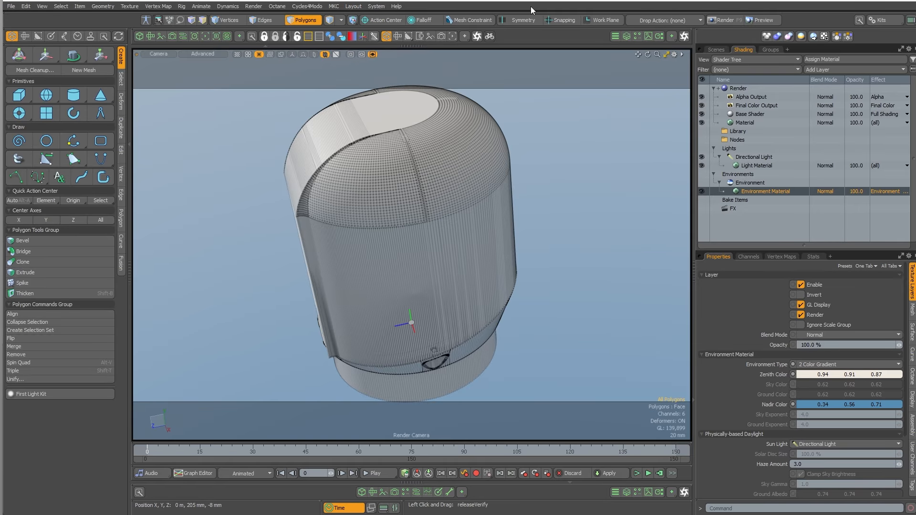
{"action": "left_click_drag", "start_coordinate": [405, 182], "coordinate": [435, 193], "text": "alt"}
{"action": "scroll", "coordinate": [435, 193], "scroll_direction": "up", "scroll_amount": 2}
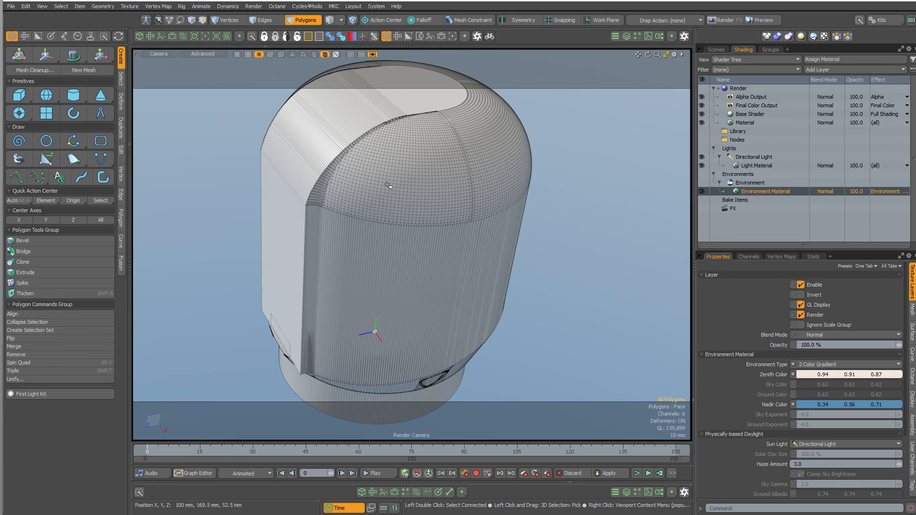
{"action": "scroll", "coordinate": [391, 170], "scroll_direction": "up", "scroll_amount": 2}
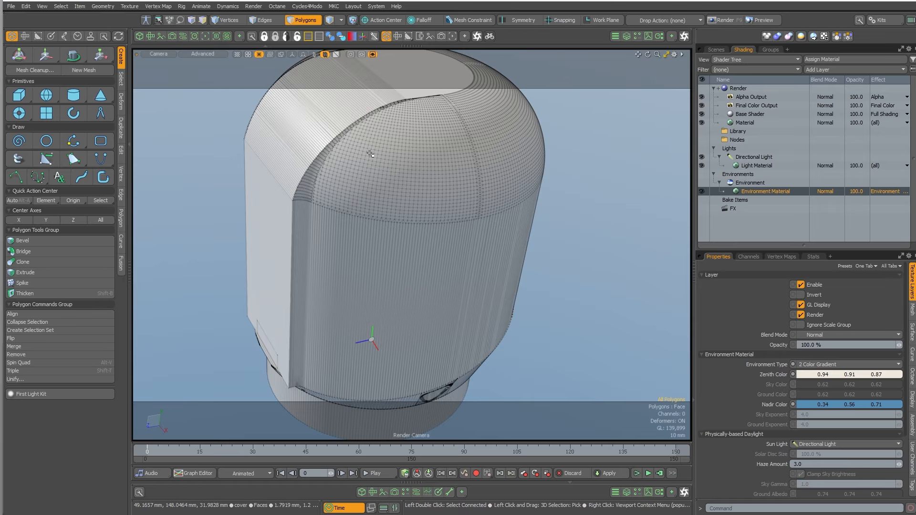
{"action": "right_click_drag", "start_coordinate": [369, 154], "coordinate": [433, 206]}
{"action": "left_click_drag", "start_coordinate": [404, 215], "coordinate": [399, 188], "text": "alt"}
{"action": "scroll", "coordinate": [401, 215], "scroll_direction": "up", "scroll_amount": 1}
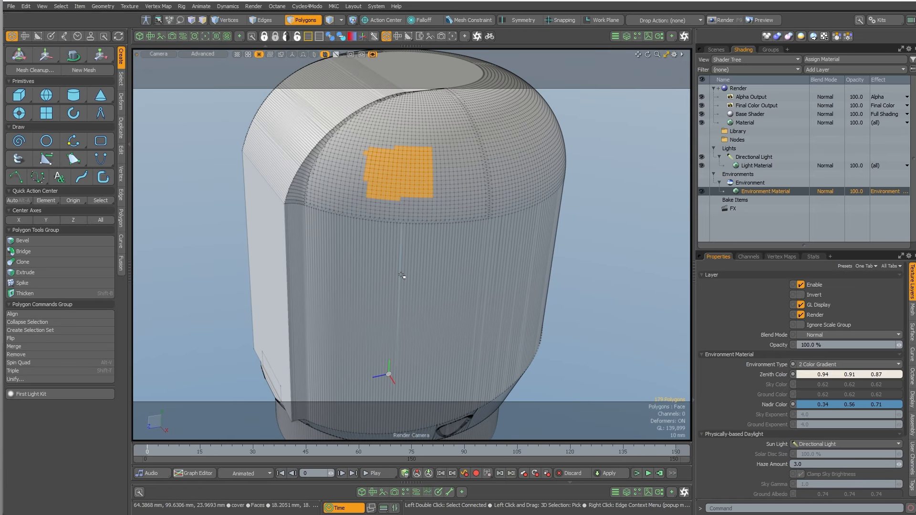
{"action": "key", "text": "m"}
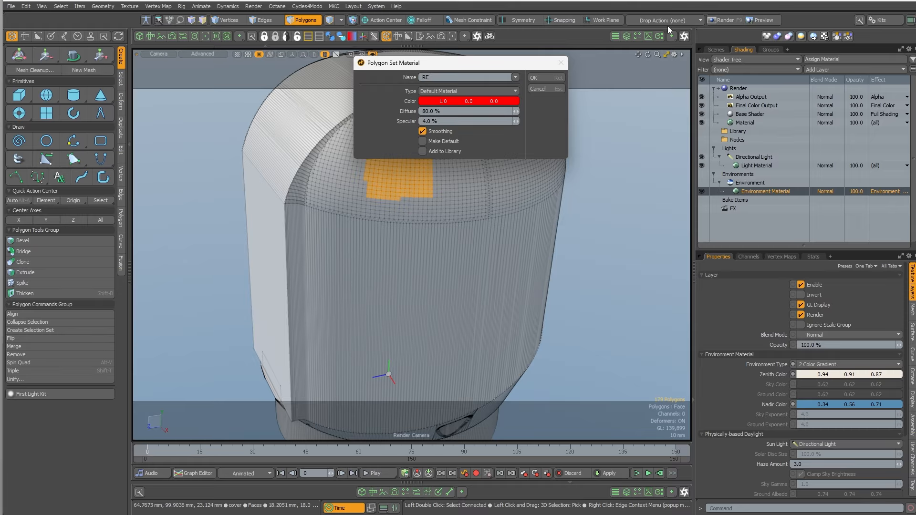
{"action": "left_click", "coordinate": [547, 77]}
- Inspect the Red material group's polygon tag and its entry in the polygon material statistics, and clear the polygon selection
{"action": "left_click", "coordinate": [750, 123]}
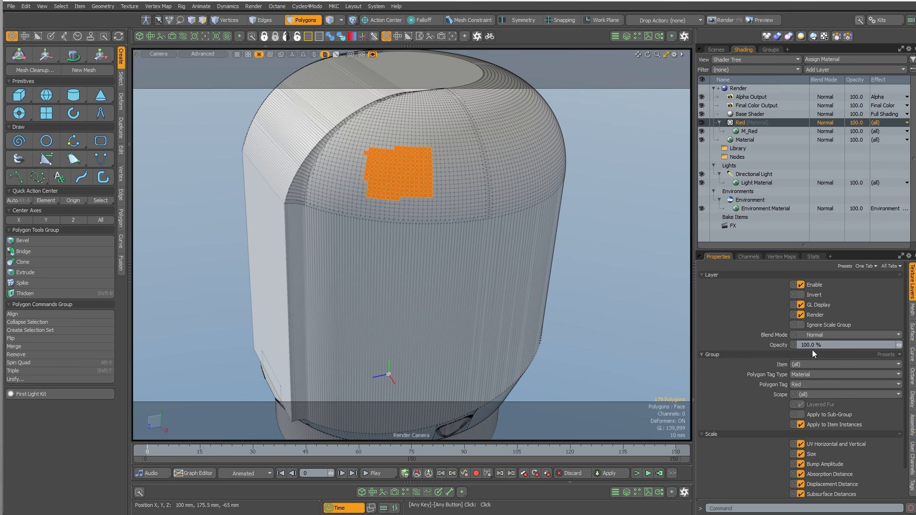
{"action": "left_click", "coordinate": [811, 257]}
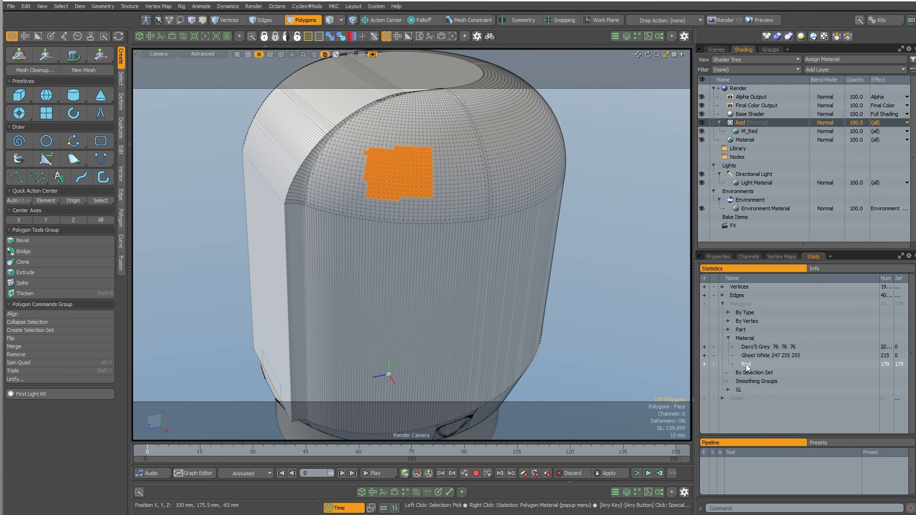
{"action": "left_click", "coordinate": [631, 310]}
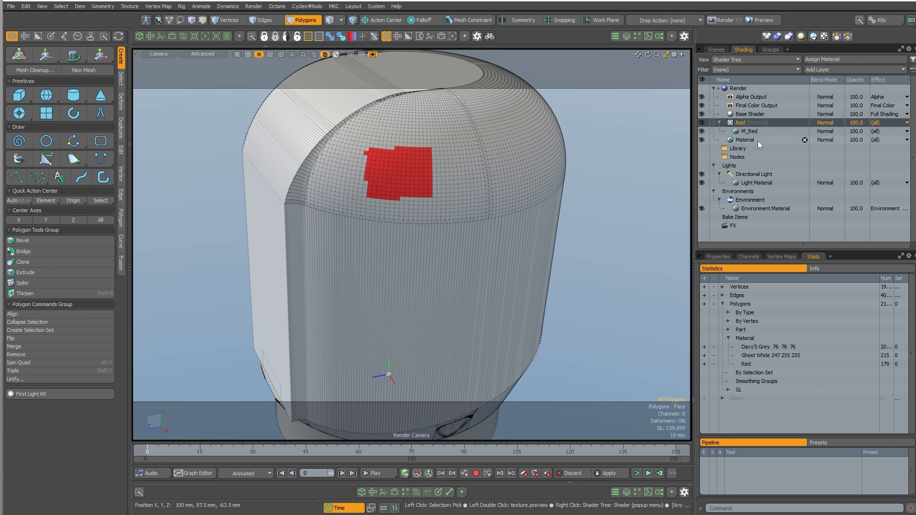
- Collapse the Red group, Lights and Environments in the Shader Tree and select the Red material group
{"action": "left_click", "coordinate": [720, 122]}
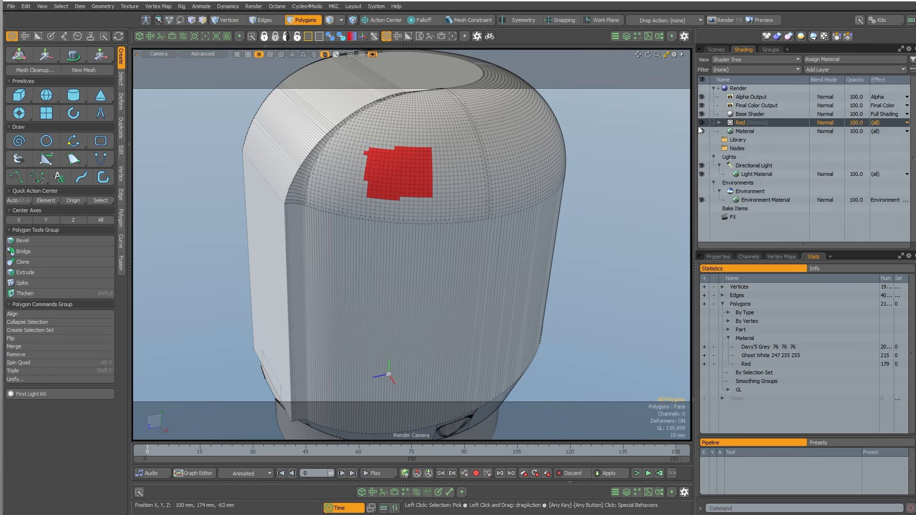
{"action": "left_click", "coordinate": [740, 132]}
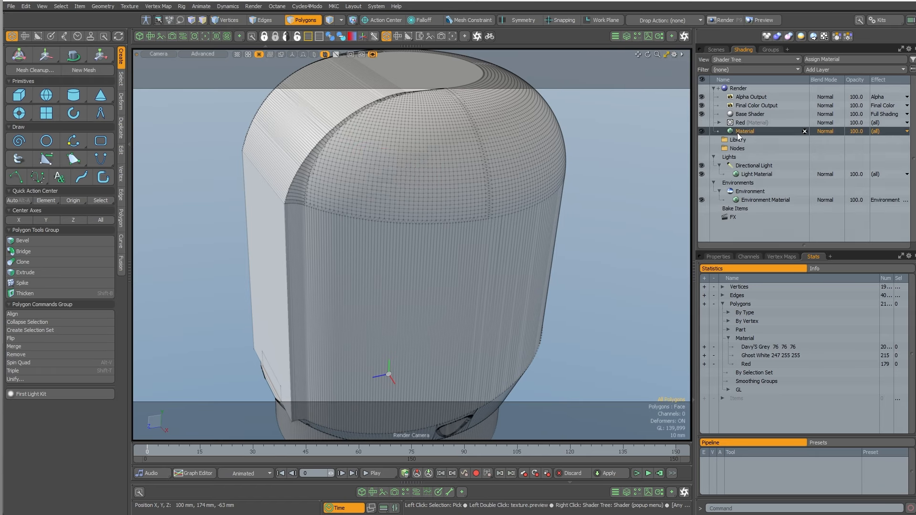
{"action": "left_click", "coordinate": [713, 183]}
{"action": "left_click", "coordinate": [714, 157]}
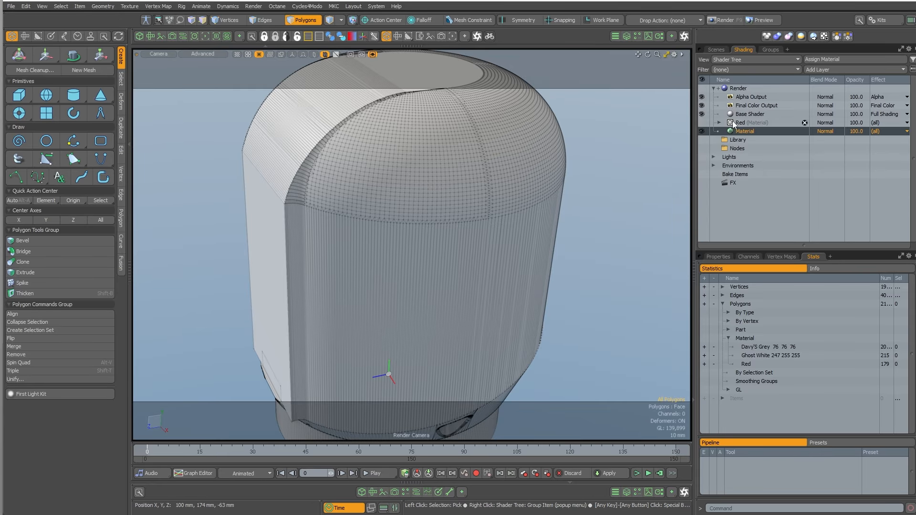
{"action": "left_click", "coordinate": [743, 122]}
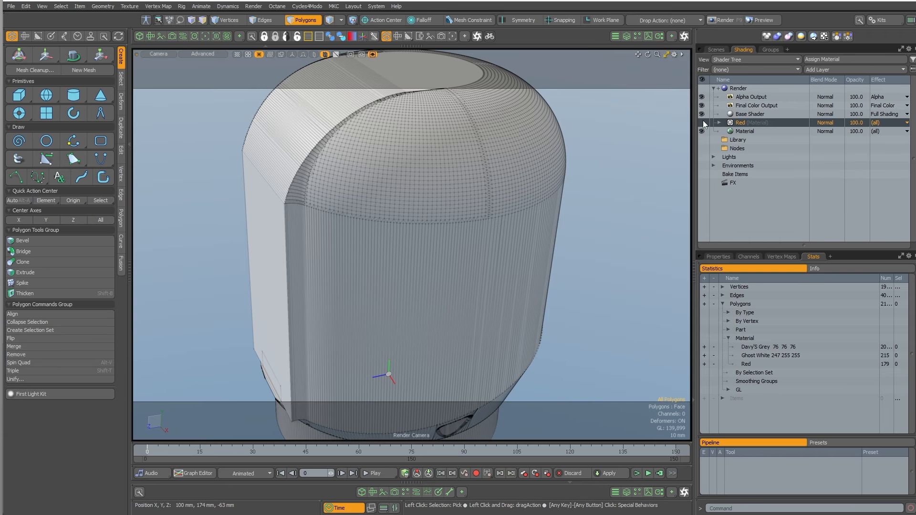
- Select a dome patch overlapping the red area and assign it a material named Green with color 0.0, 0.93, 0.0
{"action": "left_click_drag", "start_coordinate": [406, 162], "coordinate": [467, 216], "text": "alt"}
{"action": "type", "text": "m"}
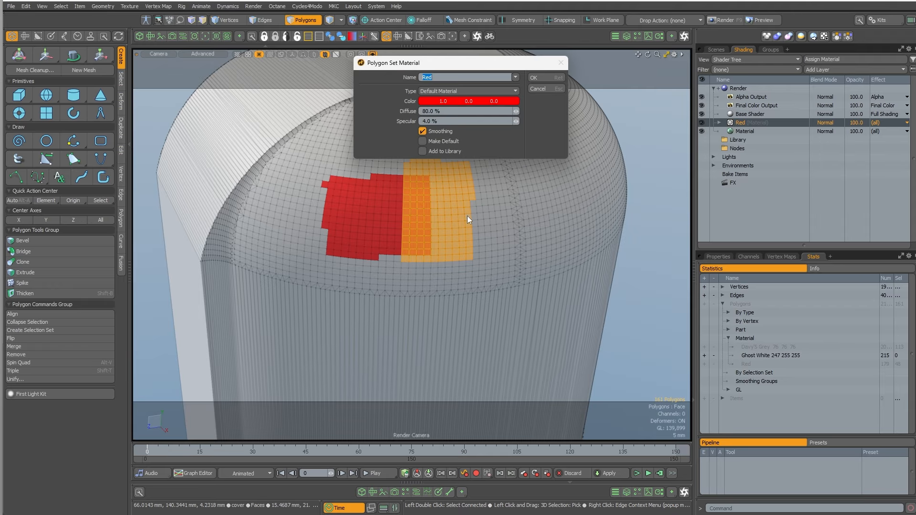
{"action": "type", "text": "Green"}
{"action": "left_click_drag", "start_coordinate": [444, 102], "coordinate": [411, 103]}
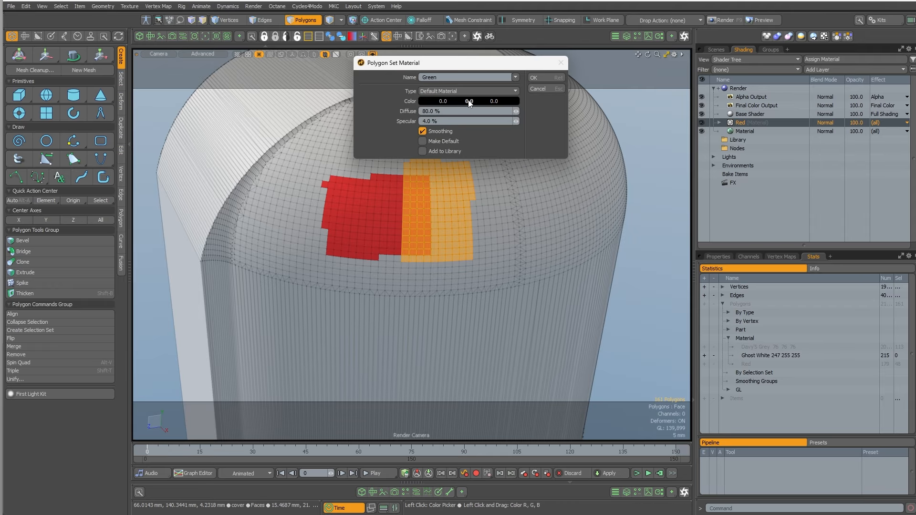
{"action": "left_click_drag", "start_coordinate": [469, 103], "coordinate": [504, 103]}
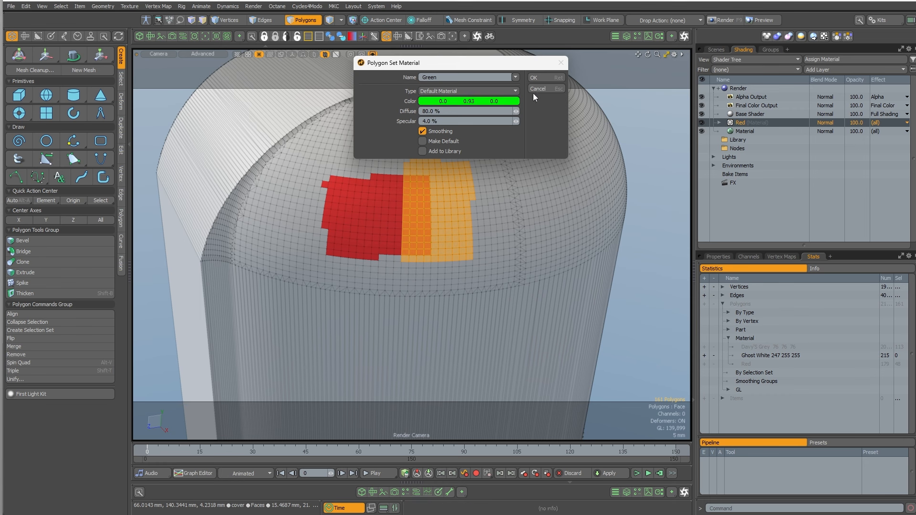
{"action": "left_click", "coordinate": [549, 77]}
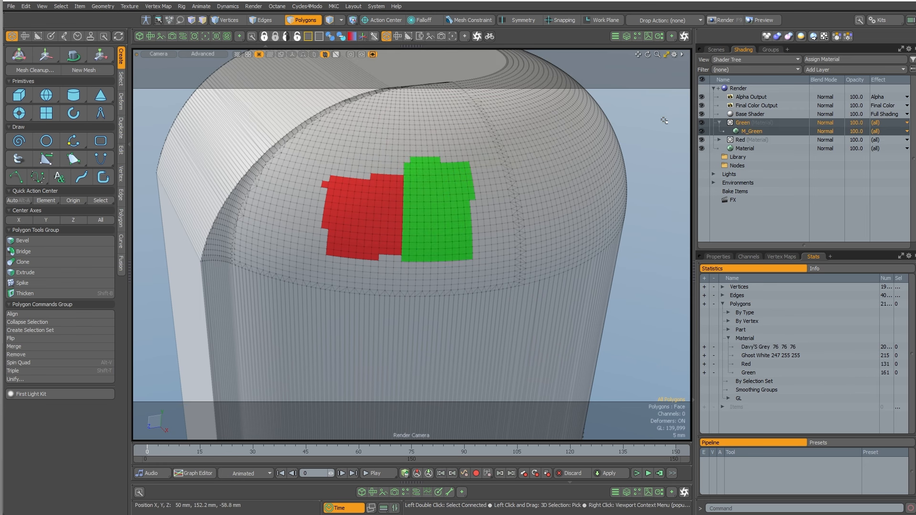
- Select and deselect the Red and Green polygons through their material entries in the statistics to check each assignment
{"action": "left_click", "coordinate": [740, 365]}
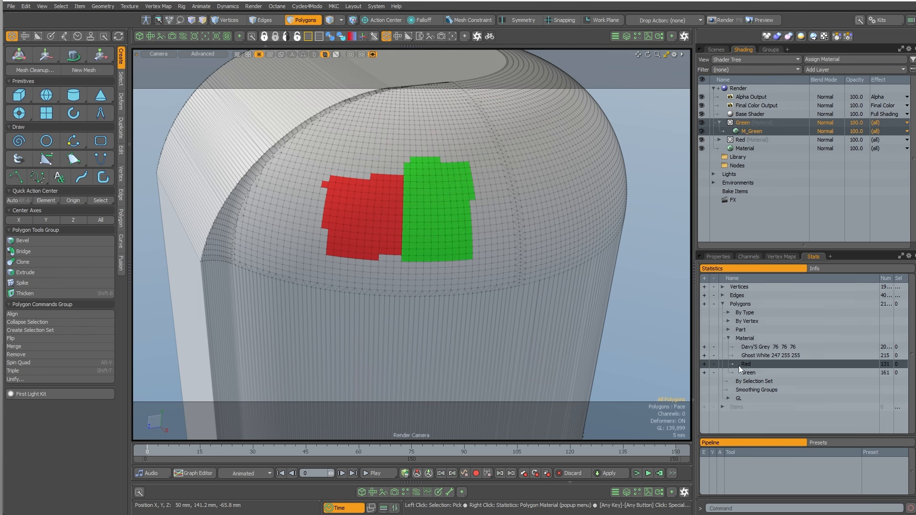
{"action": "left_click", "coordinate": [705, 364]}
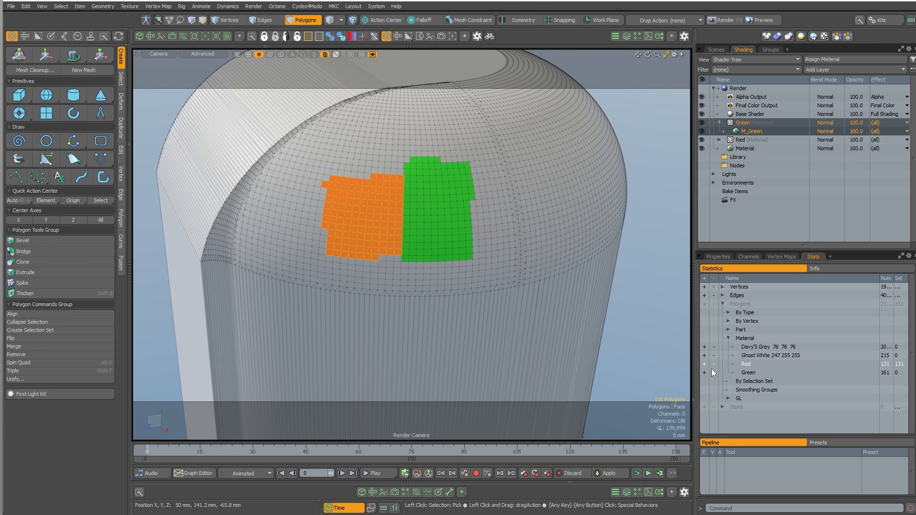
{"action": "left_click", "coordinate": [714, 366]}
{"action": "left_click", "coordinate": [704, 373]}
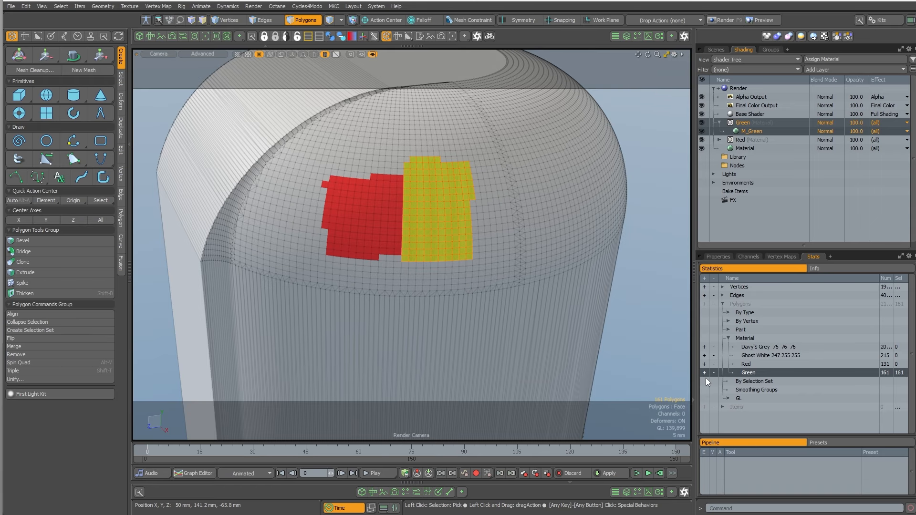
{"action": "left_click", "coordinate": [705, 364]}
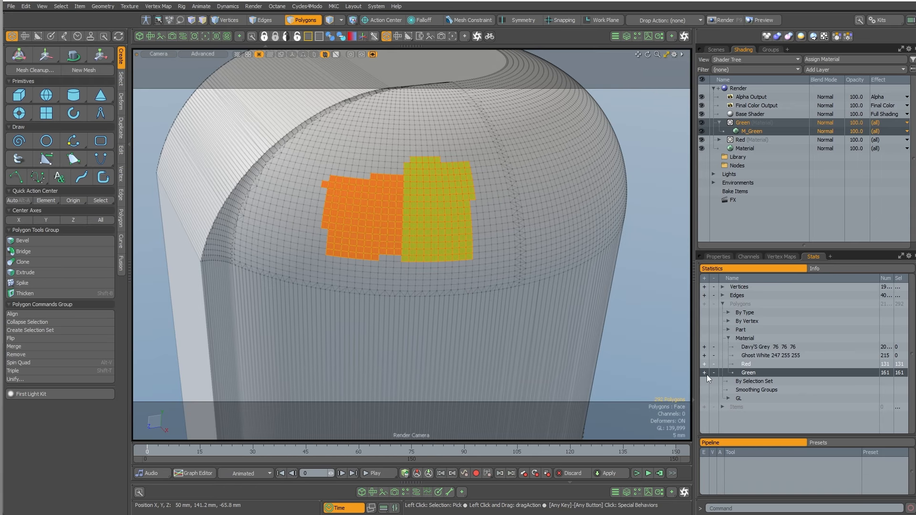
{"action": "left_click", "coordinate": [713, 364]}
{"action": "left_click", "coordinate": [715, 372]}
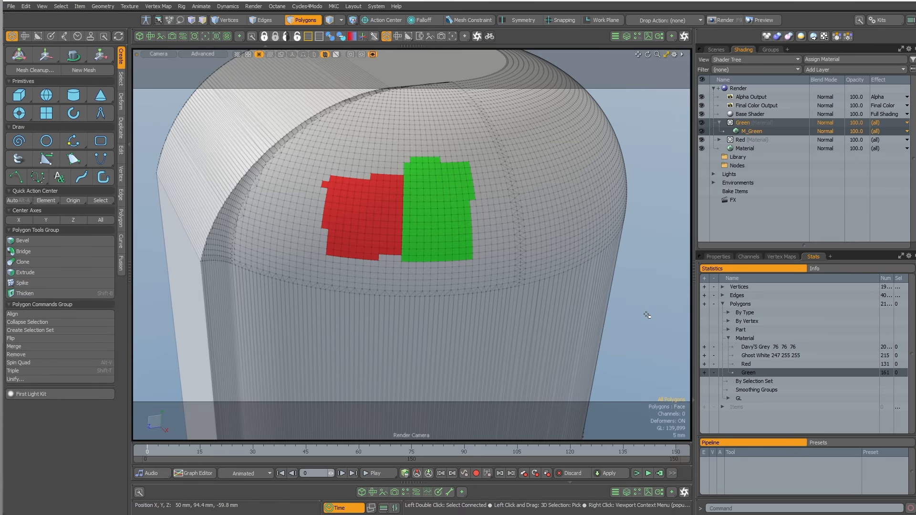
- Select a polygon patch on the dome beyond the green area, store it as a selection set named Blue, and clear the Shader Tree selection
{"action": "left_click_drag", "start_coordinate": [557, 333], "coordinate": [520, 267], "text": "alt"}
{"action": "right_click_drag", "start_coordinate": [292, 187], "coordinate": [433, 293]}
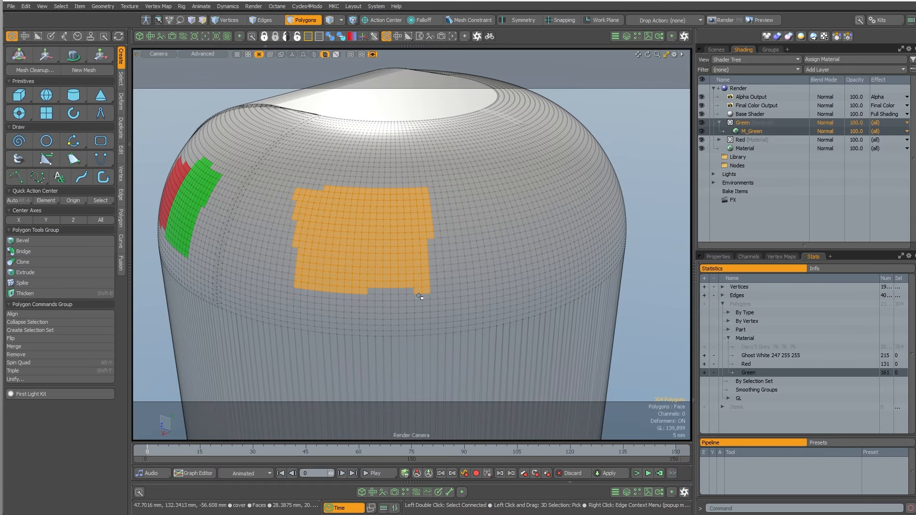
{"action": "left_click", "coordinate": [159, 19]}
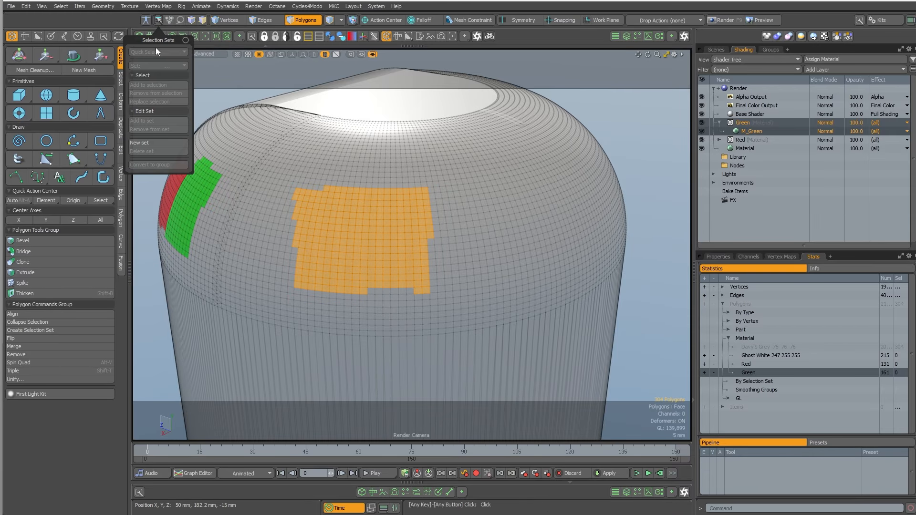
{"action": "left_click", "coordinate": [145, 143]}
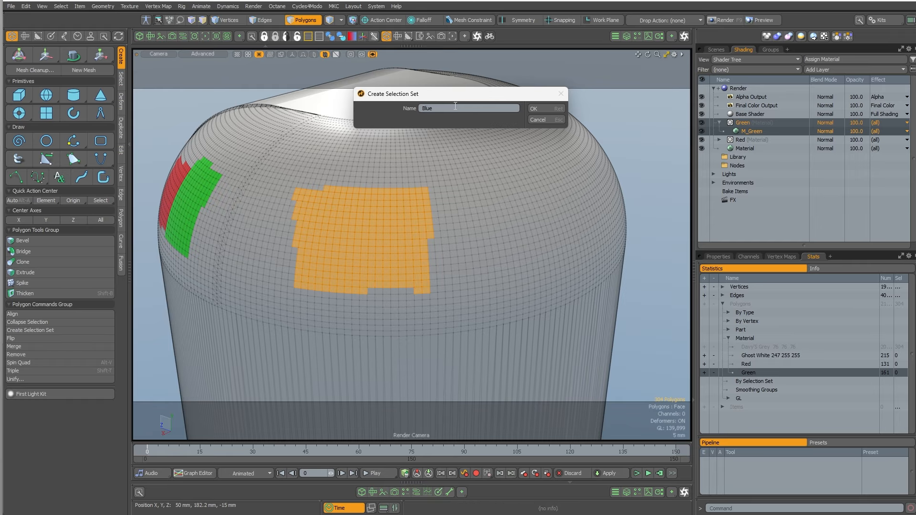
{"action": "left_click", "coordinate": [547, 109]}
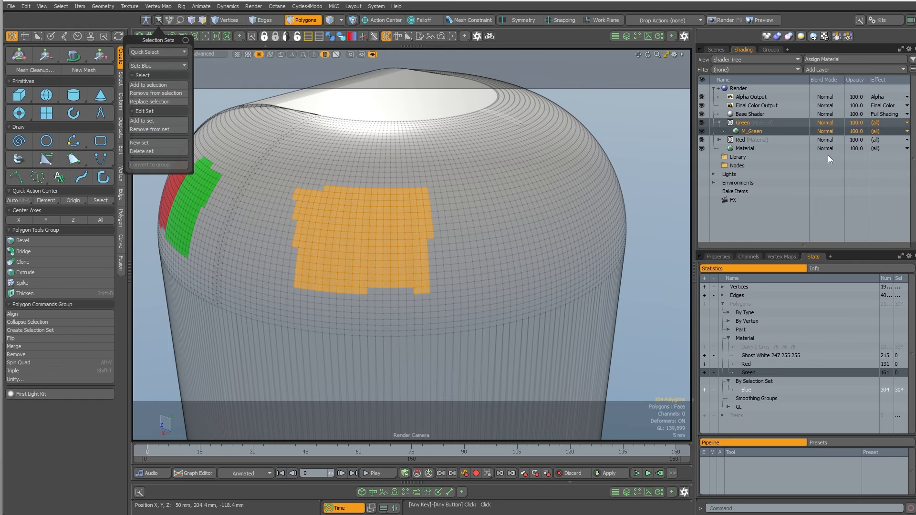
{"action": "left_click", "coordinate": [742, 126]}
{"action": "left_click", "coordinate": [775, 210]}
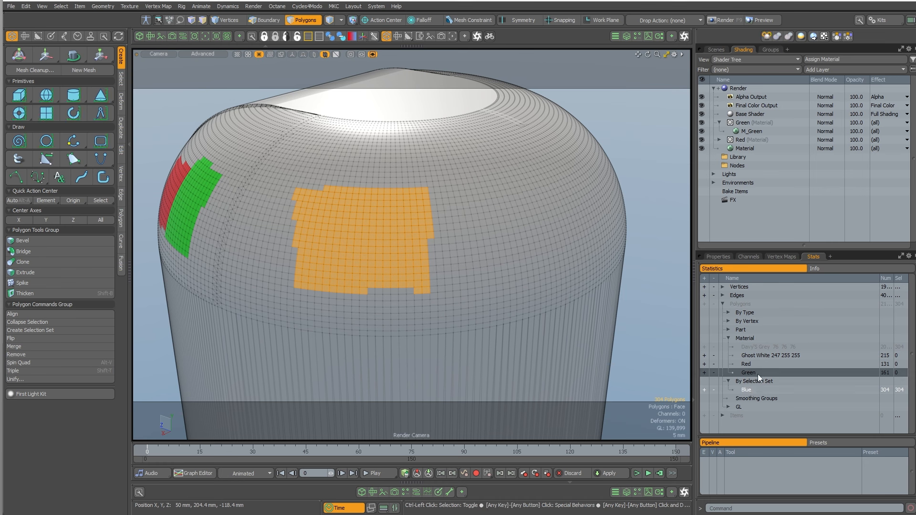
- Add a new group to the Shader Tree and set its polygon tag type to Selection Set
{"action": "left_click", "coordinate": [826, 68]}
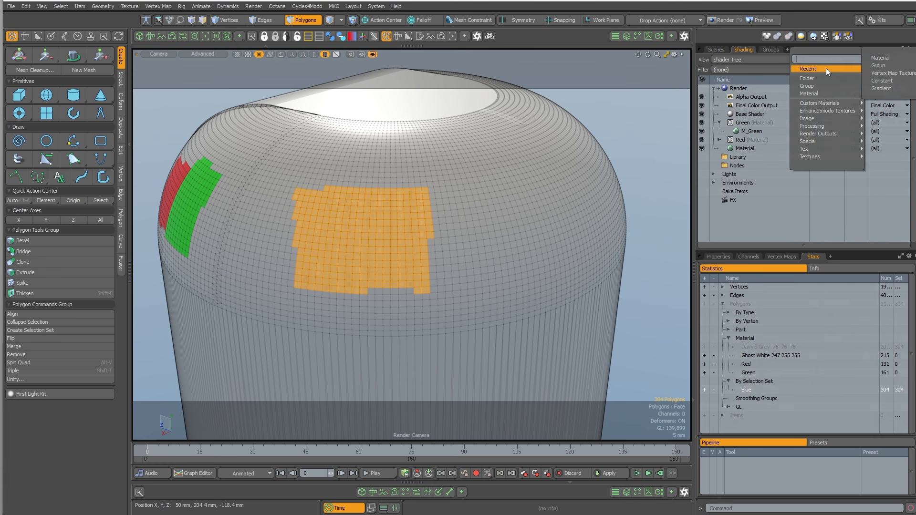
{"action": "left_click", "coordinate": [821, 87]}
{"action": "left_click", "coordinate": [718, 256]}
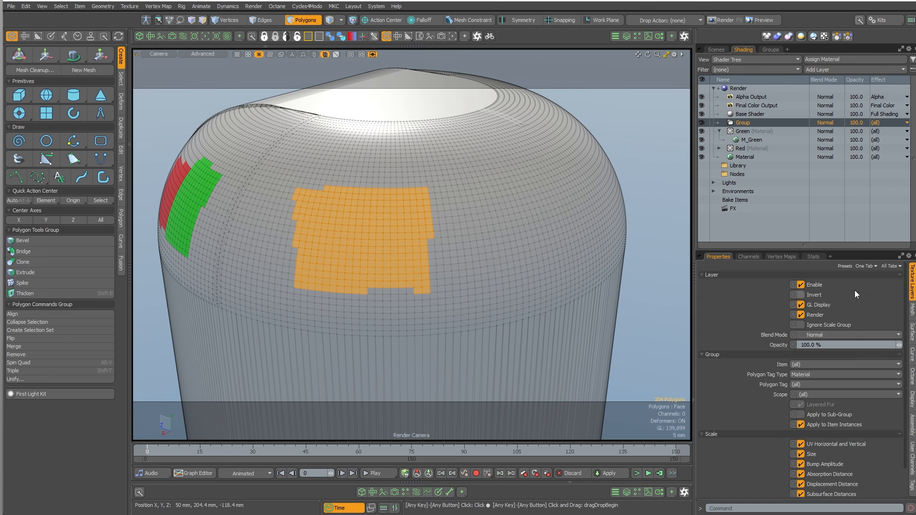
{"action": "left_click", "coordinate": [807, 375]}
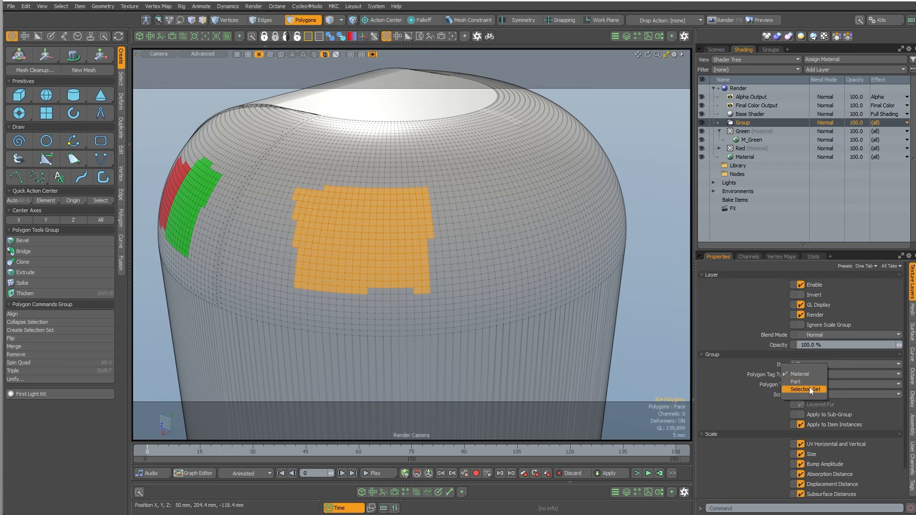
{"action": "left_click", "coordinate": [809, 388]}
- Add a material inside the new selection-set group and set the group's polygon tag to Blue
{"action": "left_click", "coordinate": [816, 69]}
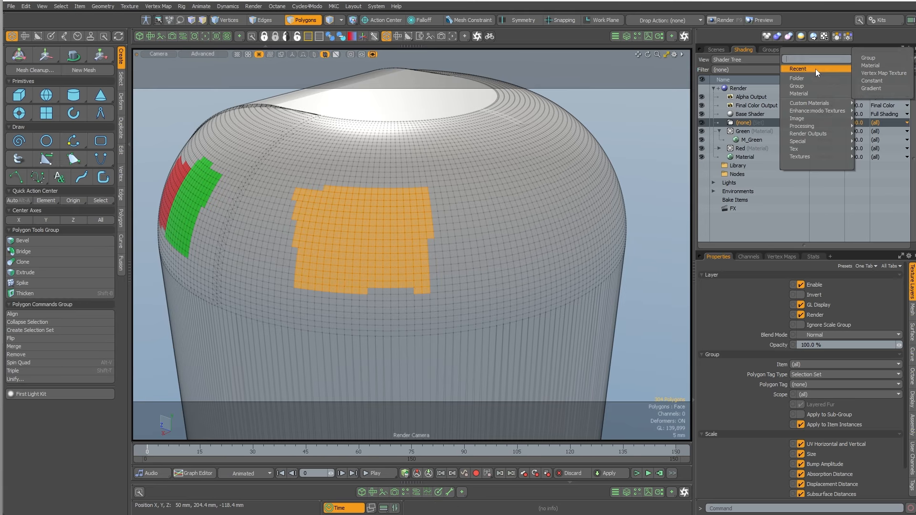
{"action": "left_click", "coordinate": [799, 94]}
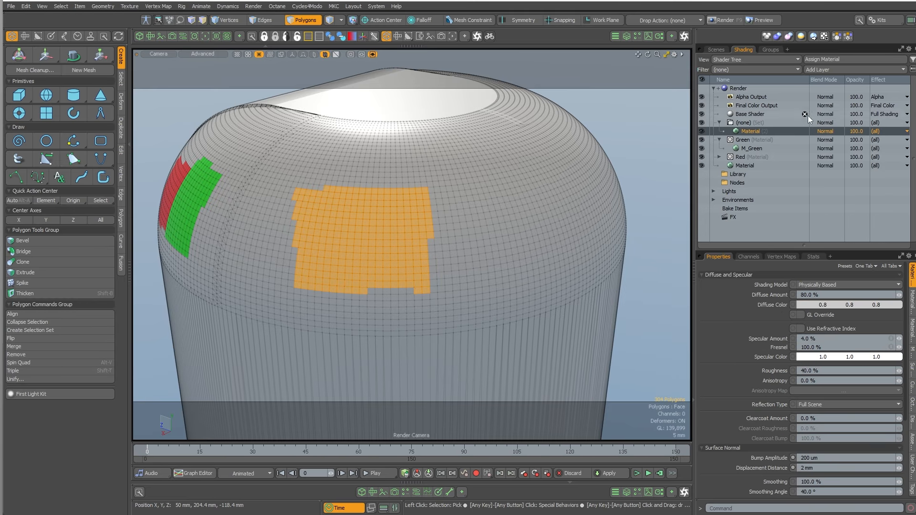
{"action": "left_click", "coordinate": [752, 124]}
{"action": "left_click", "coordinate": [804, 384]}
{"action": "left_click", "coordinate": [804, 392]}
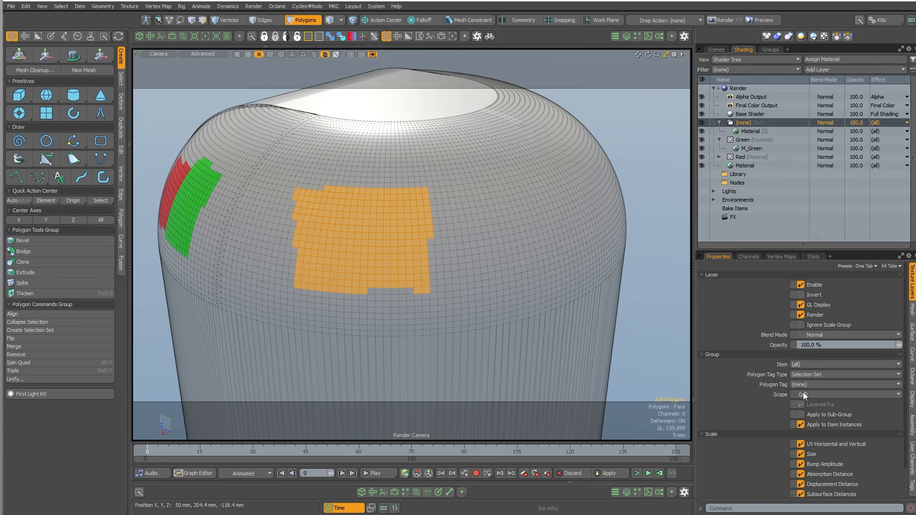
- Set the diffuse color of the Blue group's material to 0.22, 0.51, 0.8 and clear the polygon selection
{"action": "left_click", "coordinate": [750, 130]}
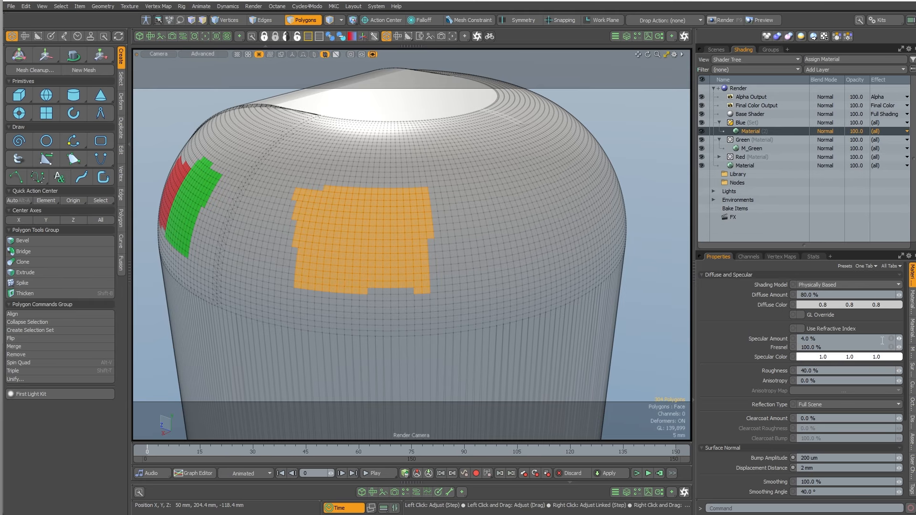
{"action": "left_click_drag", "start_coordinate": [829, 307], "coordinate": [837, 306]}
{"action": "left_click", "coordinate": [652, 213]}
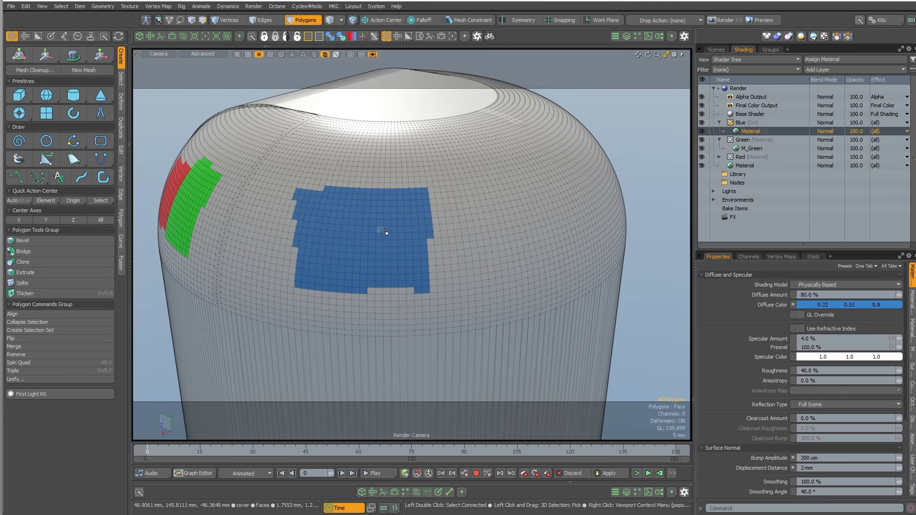
- Select a dome patch overlapping part of the blue area, store it as a selection set named Pink, and clear the polygon selection
{"action": "left_click_drag", "start_coordinate": [315, 368], "coordinate": [342, 366], "text": "alt"}
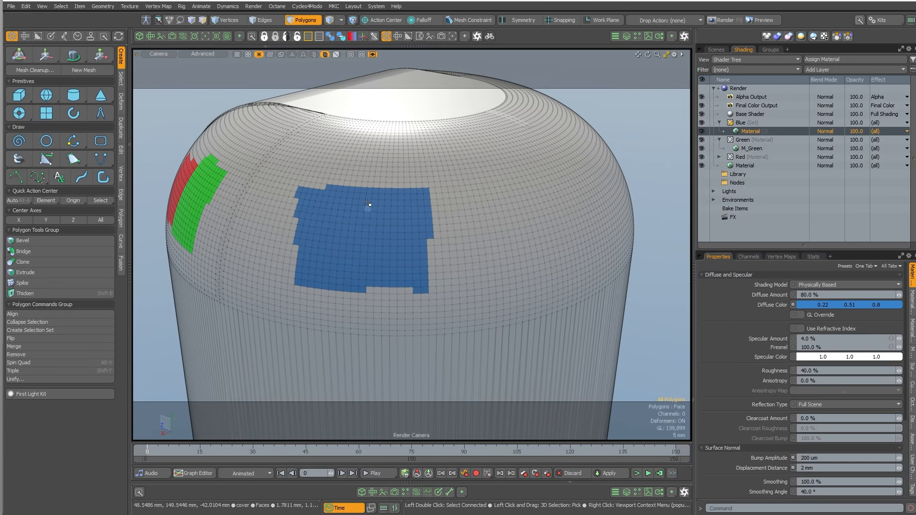
{"action": "right_click_drag", "start_coordinate": [354, 178], "coordinate": [480, 296]}
{"action": "left_click_drag", "start_coordinate": [477, 355], "coordinate": [542, 339], "text": "alt"}
{"action": "left_click_drag", "start_coordinate": [478, 200], "coordinate": [309, 230], "text": "alt+shift"}
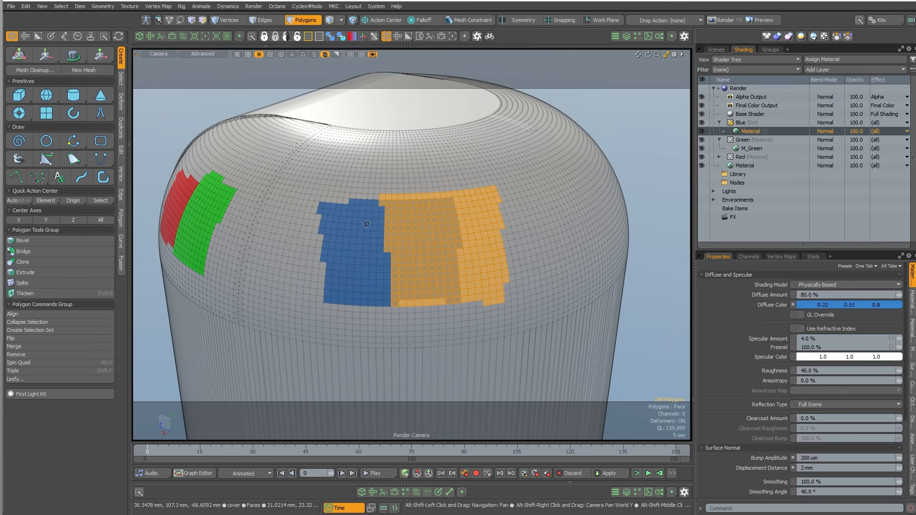
{"action": "left_click", "coordinate": [159, 18]}
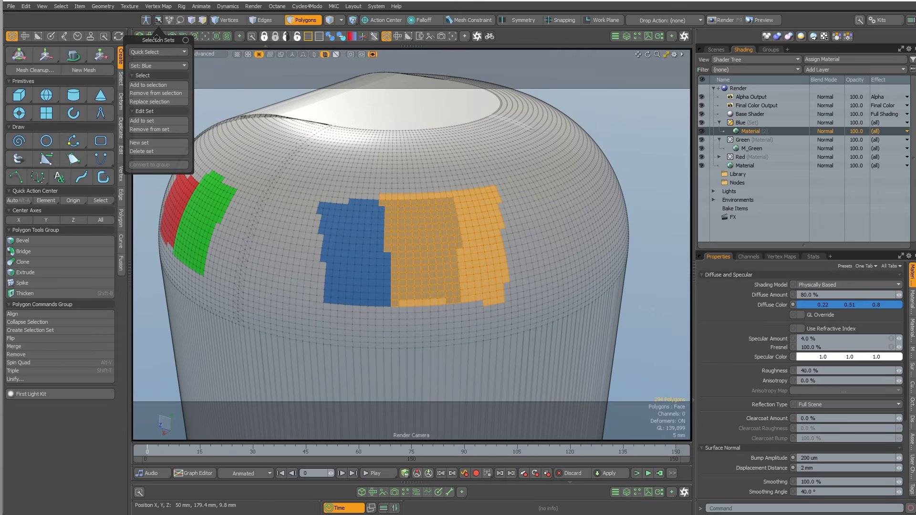
{"action": "left_click", "coordinate": [145, 154]}
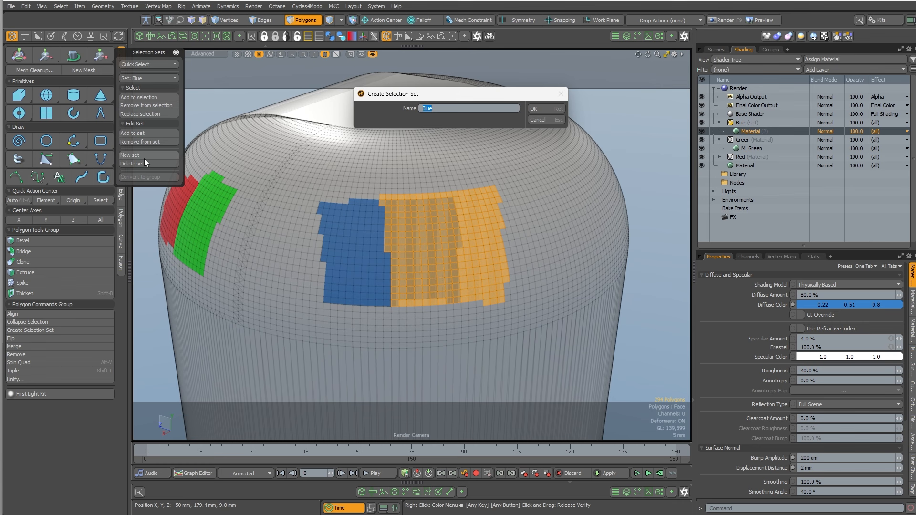
{"action": "type", "text": "Pink"}
{"action": "key", "text": "Return"}
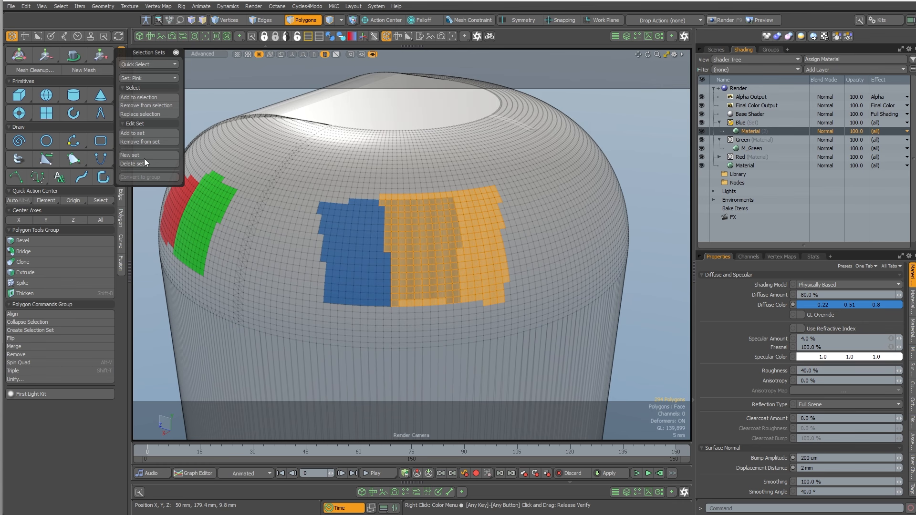
{"action": "left_click", "coordinate": [813, 257]}
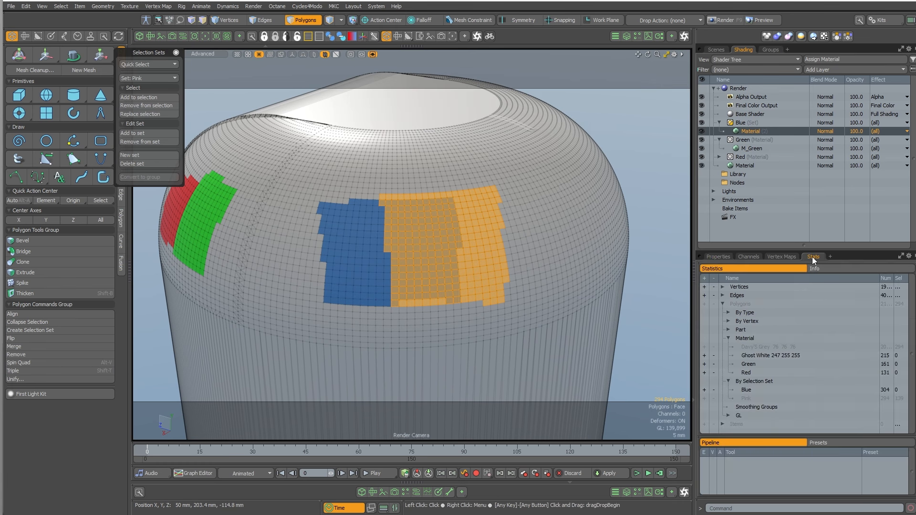
{"action": "left_click", "coordinate": [744, 401]}
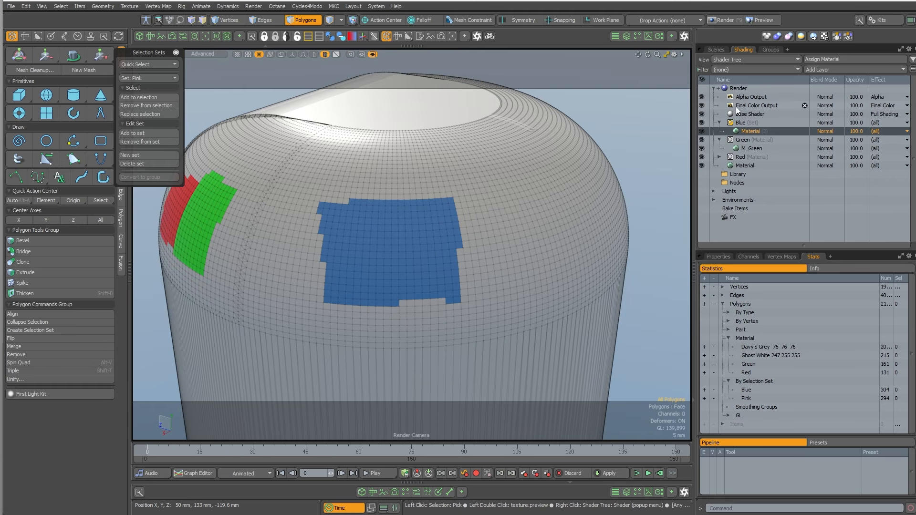
- Add another group to the Shader Tree, move it out above the Blue group, and show its layer properties
{"action": "left_click", "coordinate": [828, 69]}
{"action": "left_click", "coordinate": [828, 89]}
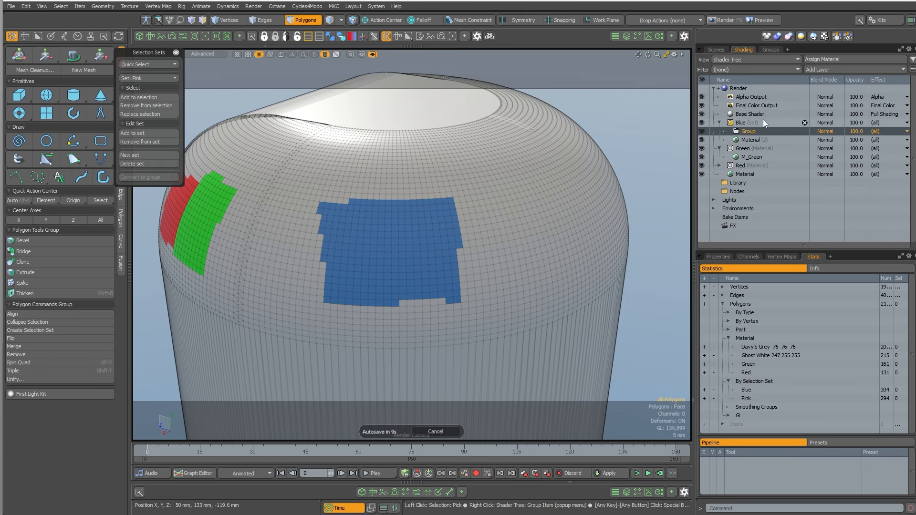
{"action": "left_click_drag", "start_coordinate": [763, 120], "coordinate": [762, 130]}
{"action": "left_click", "coordinate": [719, 256]}
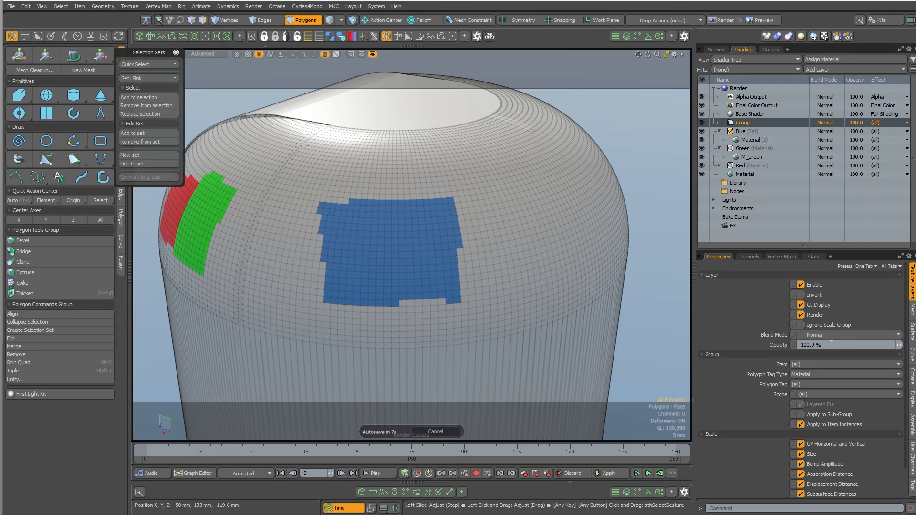
- Restrict the new group to the selection set Pink and add a material to it with diffuse color 1.0, 0.8, 0.8
{"action": "left_click", "coordinate": [805, 374]}
{"action": "left_click", "coordinate": [806, 384]}
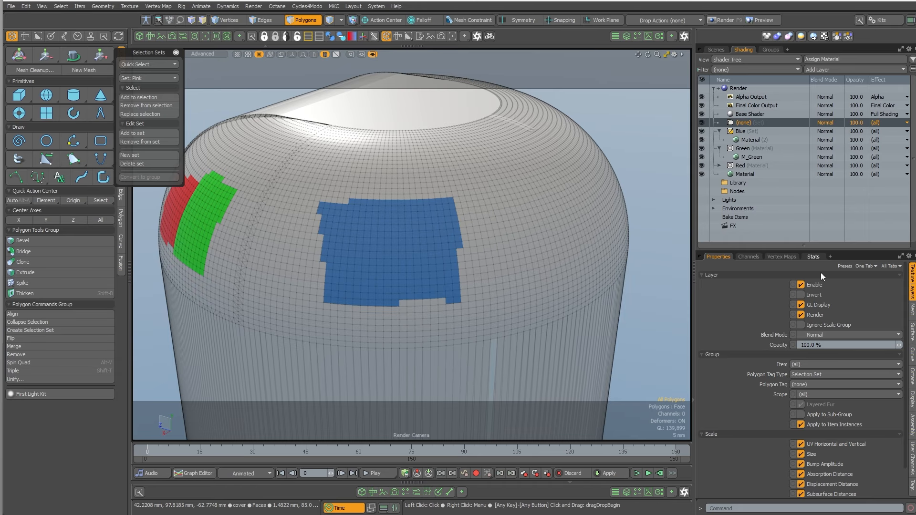
{"action": "left_click", "coordinate": [806, 384]}
{"action": "left_click", "coordinate": [803, 399]}
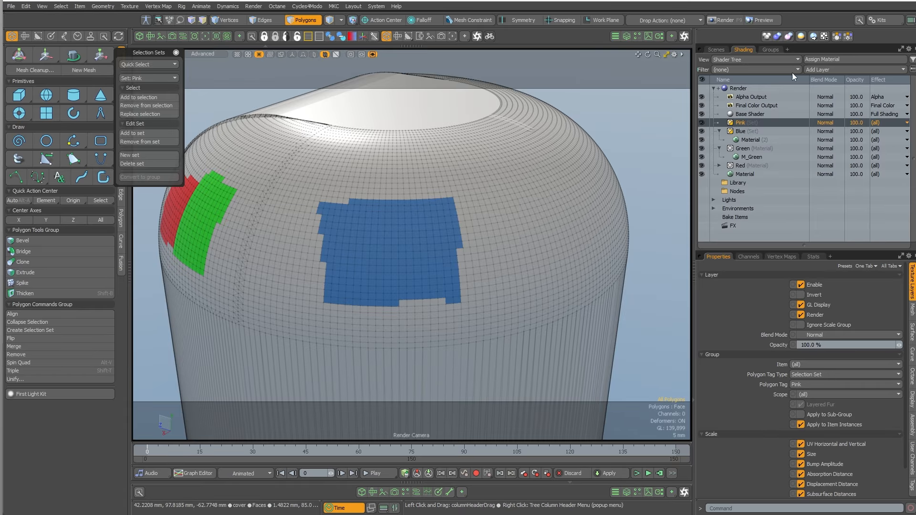
{"action": "left_click", "coordinate": [815, 69]}
{"action": "left_click", "coordinate": [809, 90]}
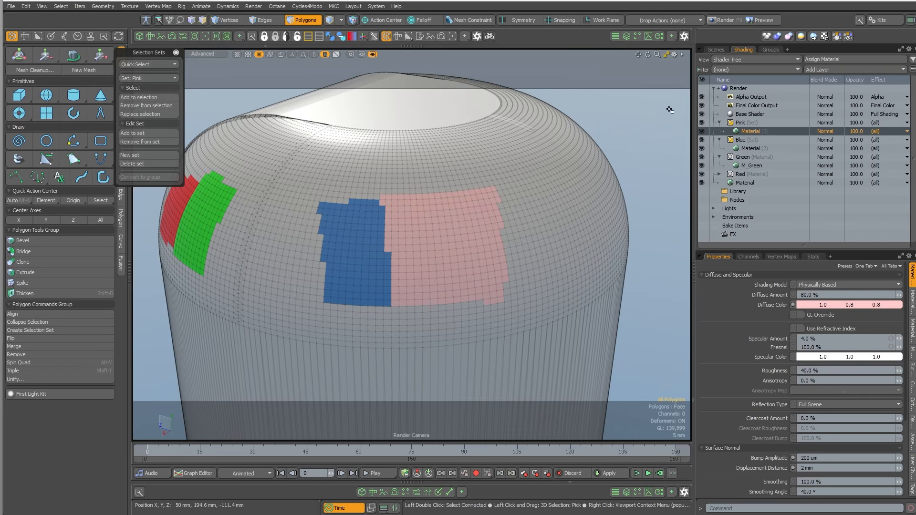
- Disable the Pink group temporarily, select a few polygons in the blue area, and check their selection set membership in the statistics
{"action": "left_click", "coordinate": [746, 122]}
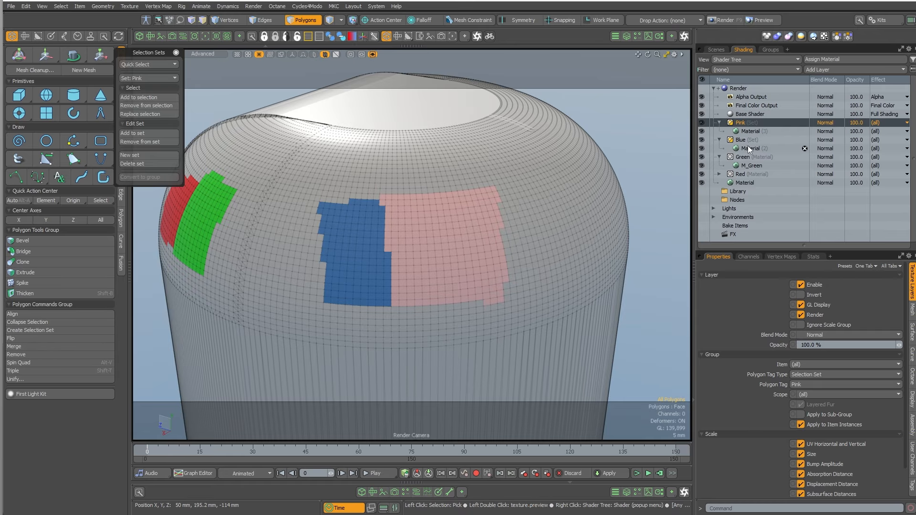
{"action": "left_click", "coordinate": [702, 123]}
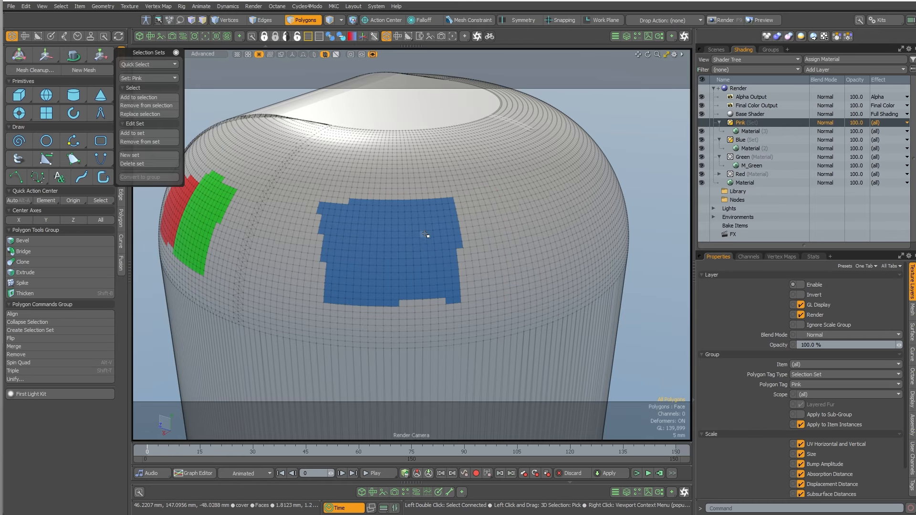
{"action": "left_click_drag", "start_coordinate": [433, 231], "coordinate": [448, 229]}
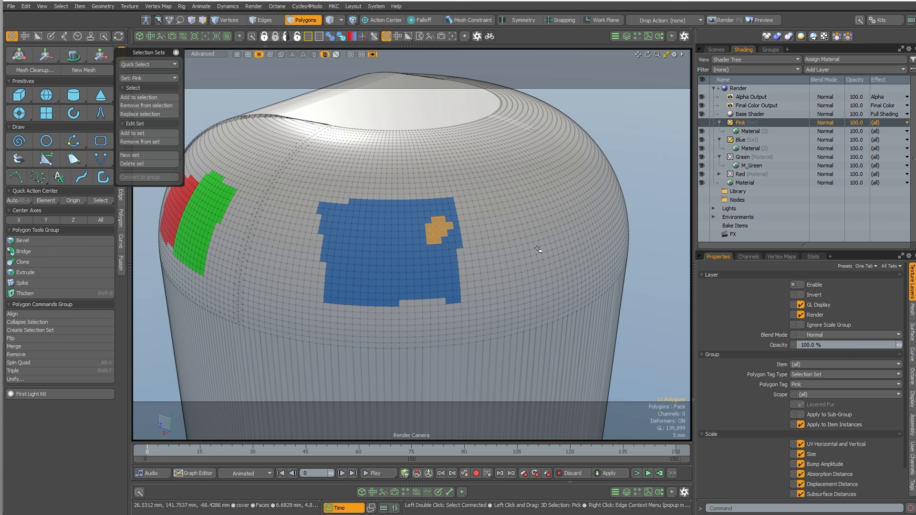
{"action": "left_click", "coordinate": [815, 257]}
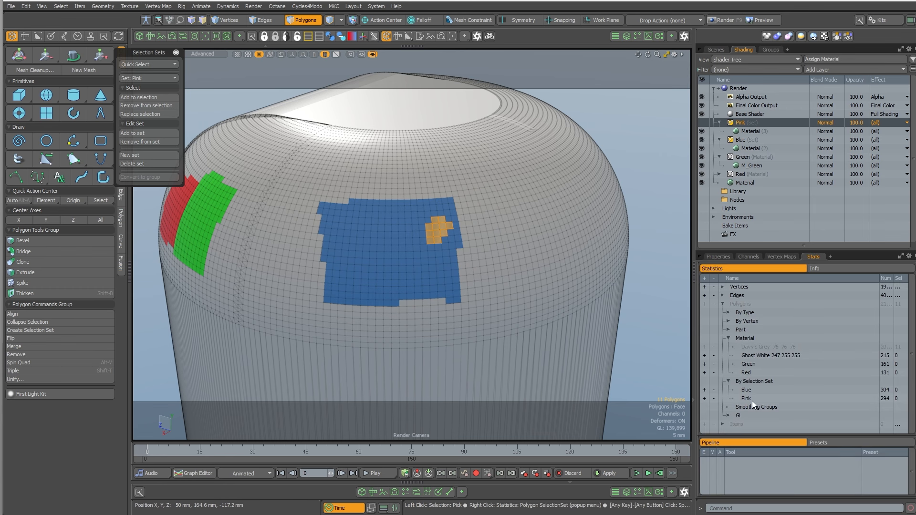
{"action": "left_click_drag", "start_coordinate": [335, 247], "coordinate": [346, 242]}
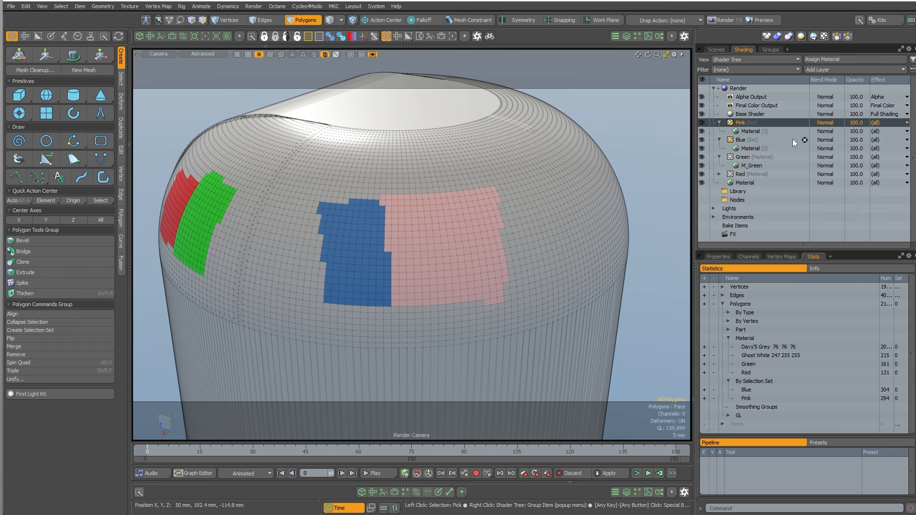
- Move the Blue group above the Pink group to compare the overlap, review its layer properties, and move Pink back on top
{"action": "left_click", "coordinate": [747, 142]}
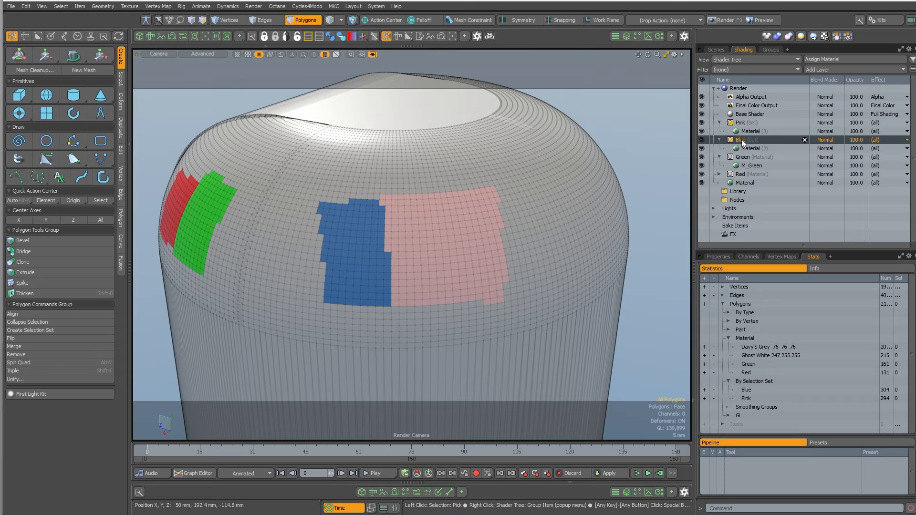
{"action": "left_click_drag", "start_coordinate": [761, 123], "coordinate": [755, 122]}
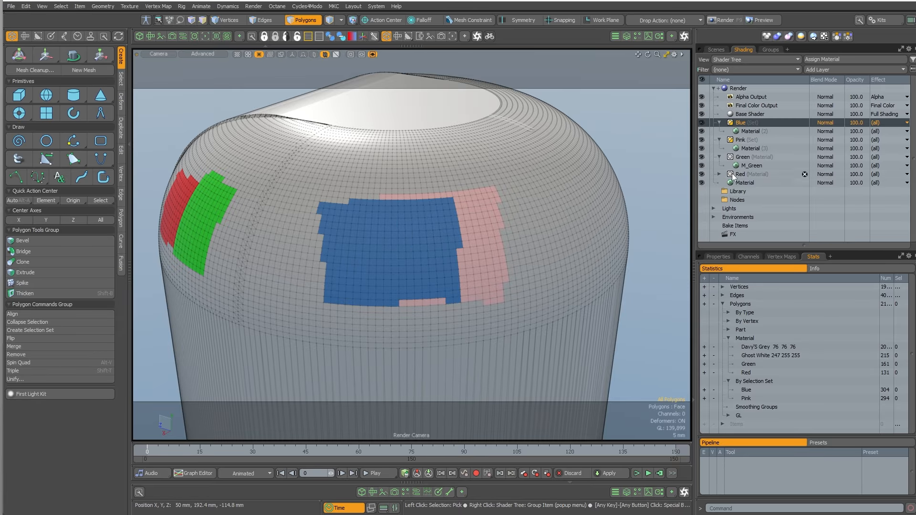
{"action": "left_click", "coordinate": [717, 258]}
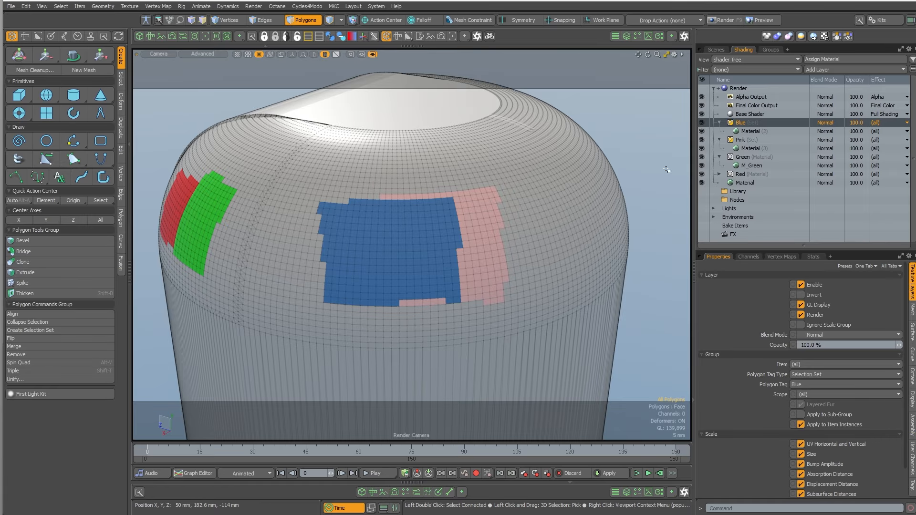
{"action": "left_click_drag", "start_coordinate": [739, 139], "coordinate": [768, 131]}
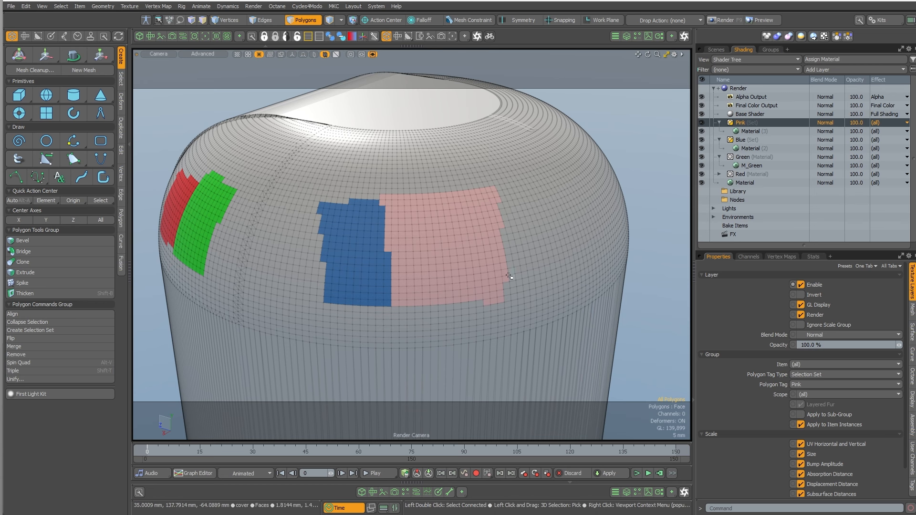
- Switch to item selection for the cover mesh and display its material and selection set entries in the statistics
{"action": "left_click_drag", "start_coordinate": [550, 287], "coordinate": [403, 327], "text": "ctrl+alt"}
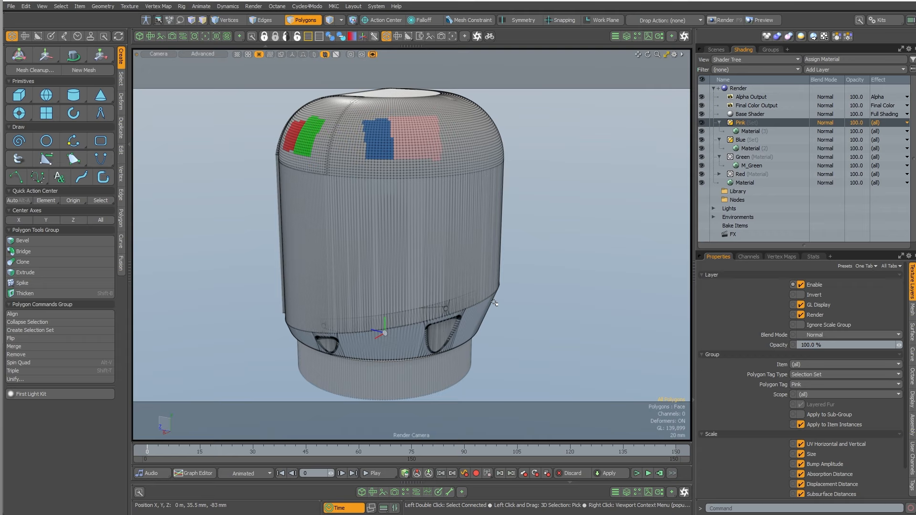
{"action": "key", "text": "5"}
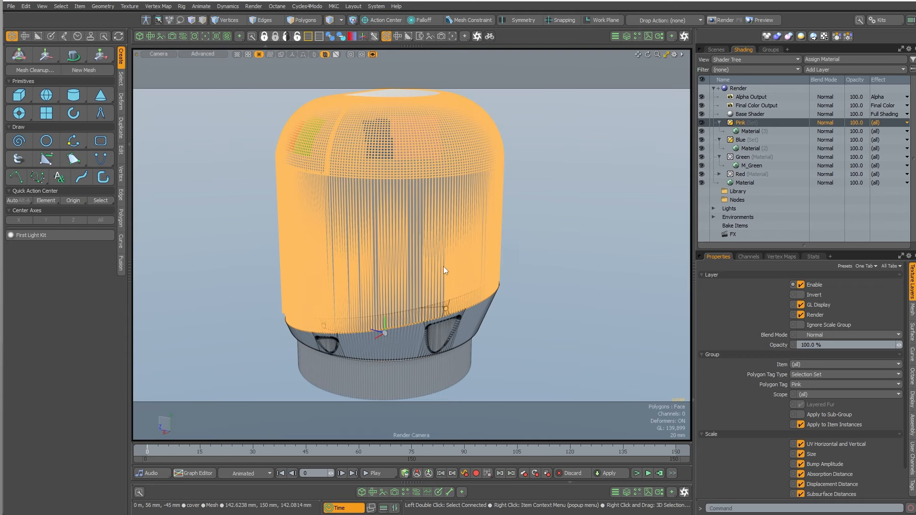
{"action": "left_click_drag", "start_coordinate": [578, 255], "coordinate": [481, 258], "text": "alt"}
{"action": "left_click", "coordinate": [776, 258]}
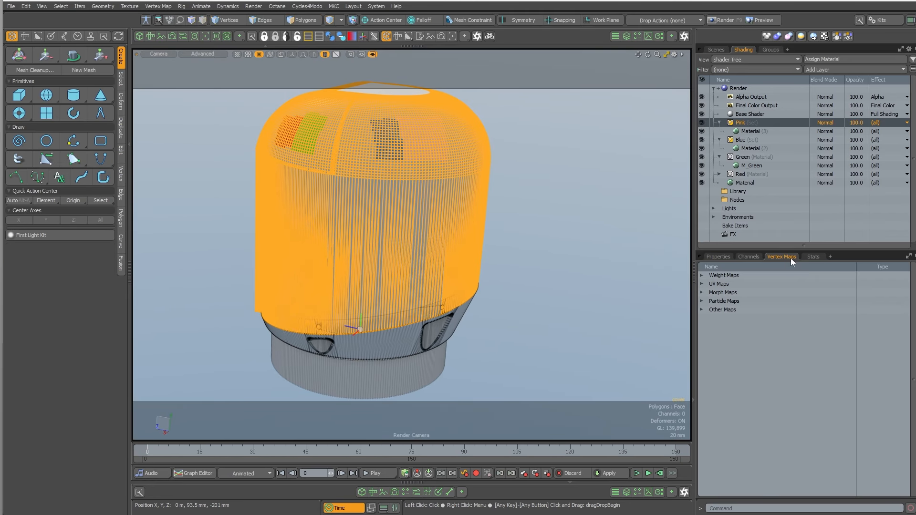
{"action": "left_click", "coordinate": [813, 256]}
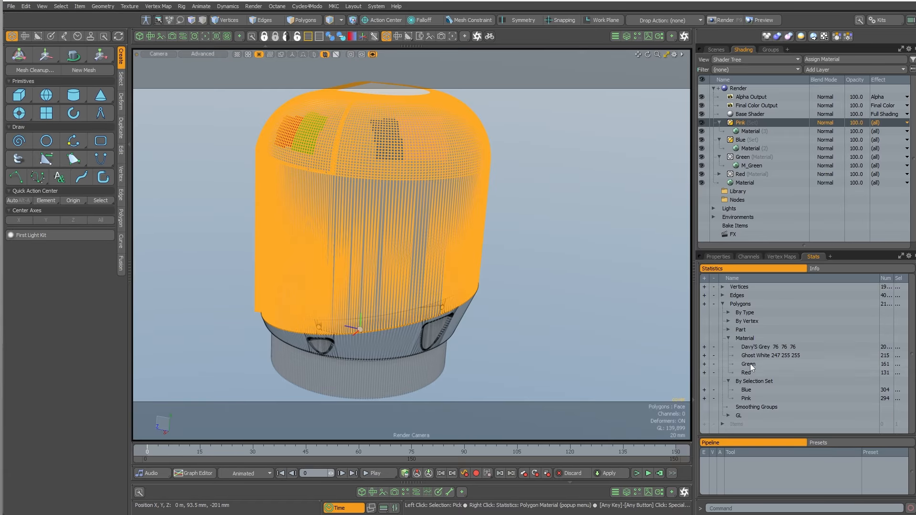
- Add the base ring mesh to the selection and assign the existing Green material to a strip of polygons on its front
{"action": "left_click", "coordinate": [410, 387], "text": "shift"}
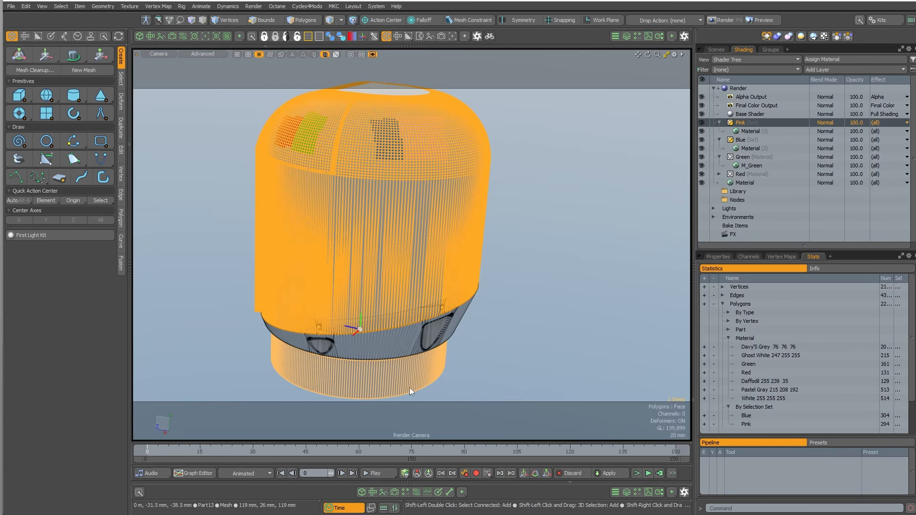
{"action": "key", "text": "3"}
{"action": "left_click_drag", "start_coordinate": [364, 379], "coordinate": [406, 377]}
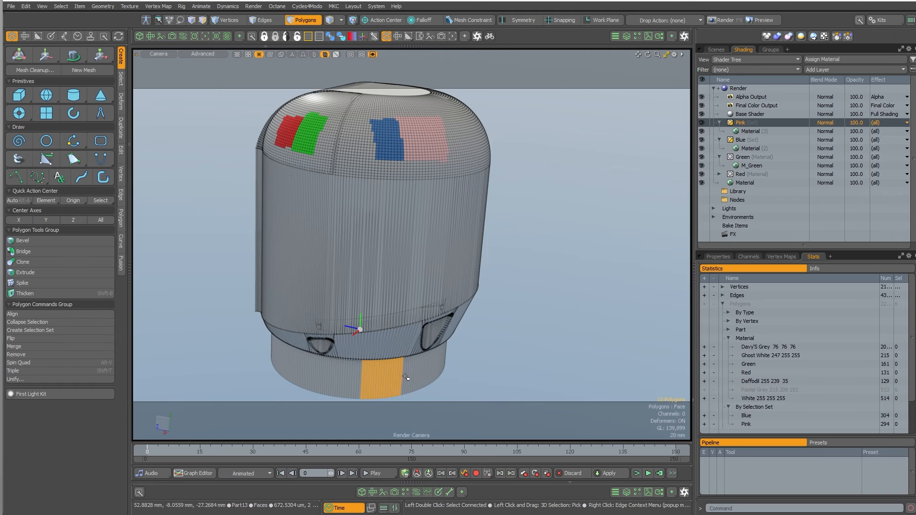
{"action": "key", "text": "m"}
{"action": "left_click", "coordinate": [515, 77]}
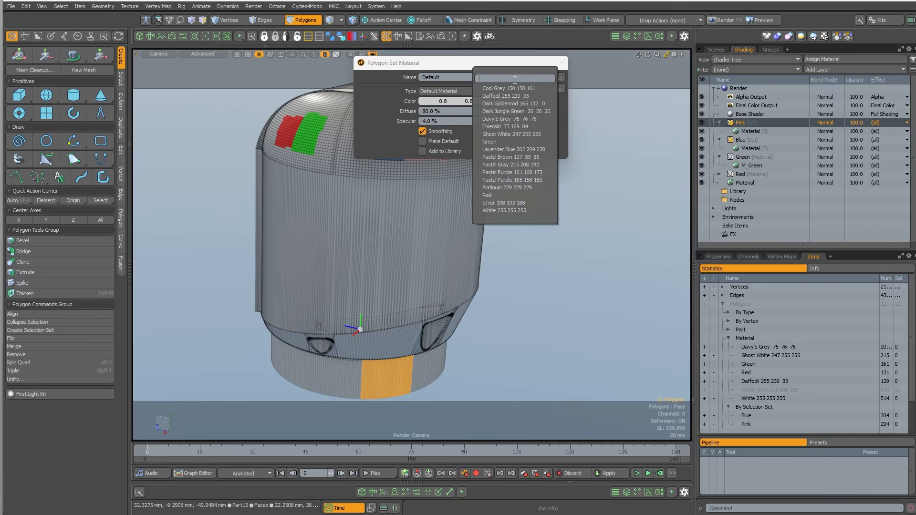
{"action": "left_click", "coordinate": [509, 141]}
{"action": "left_click", "coordinate": [549, 78]}
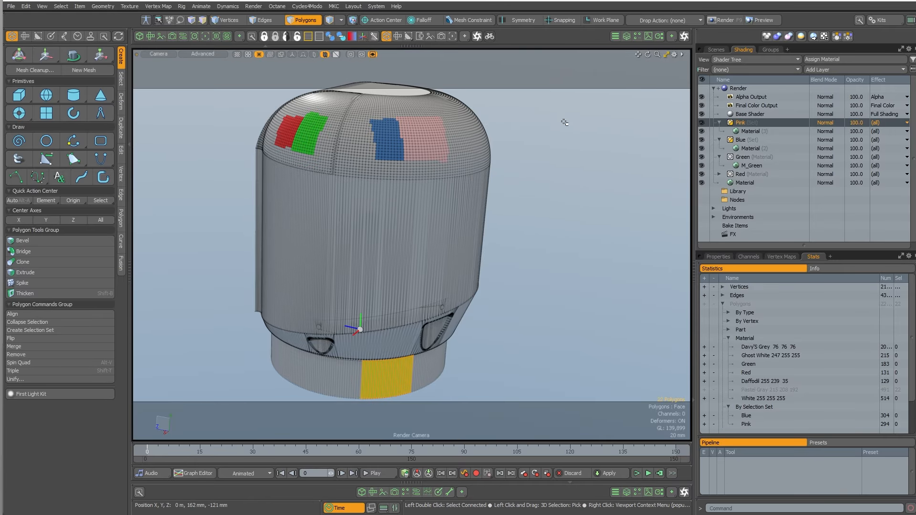
- Select the cover and base meshes together and select all their polygons tagged with the Green material from the statistics
{"action": "double_click", "coordinate": [454, 262]}
{"action": "double_click", "coordinate": [438, 364], "text": "shift"}
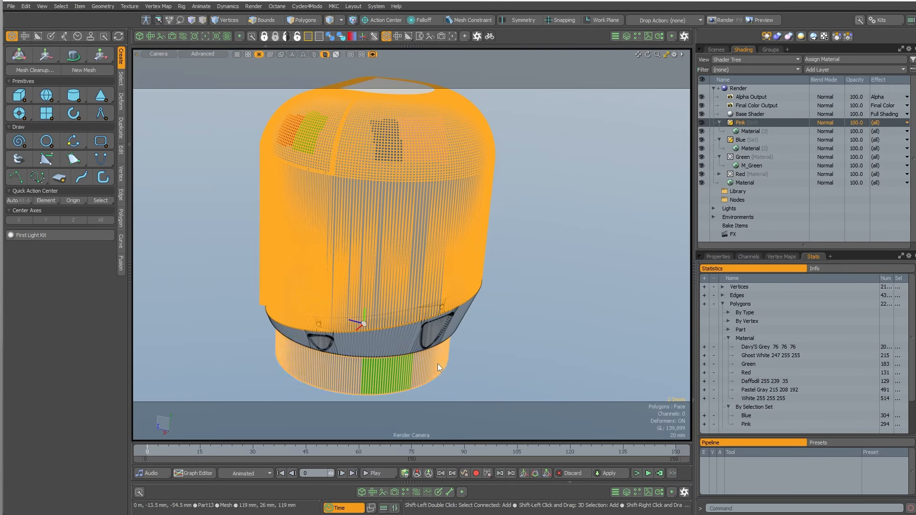
{"action": "left_click", "coordinate": [729, 407]}
{"action": "left_click", "coordinate": [705, 365]}
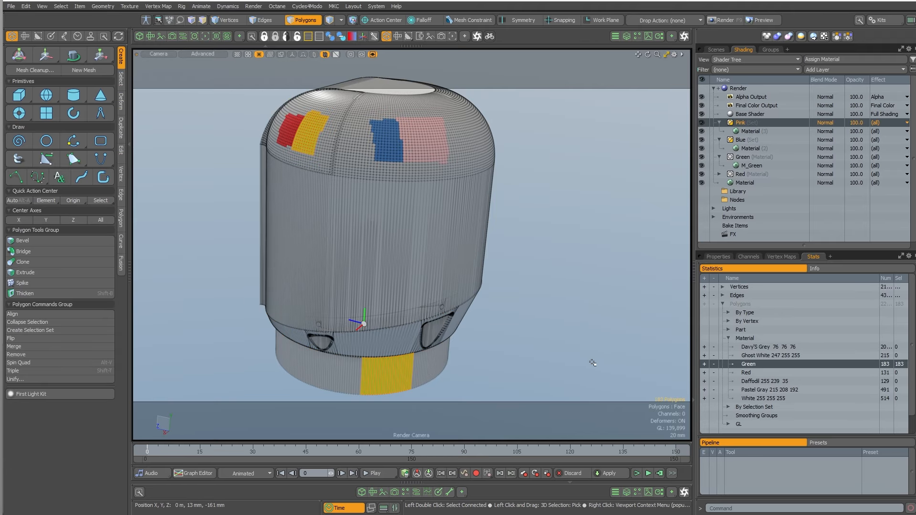
{"action": "left_click_drag", "start_coordinate": [574, 347], "coordinate": [572, 328], "text": "alt"}
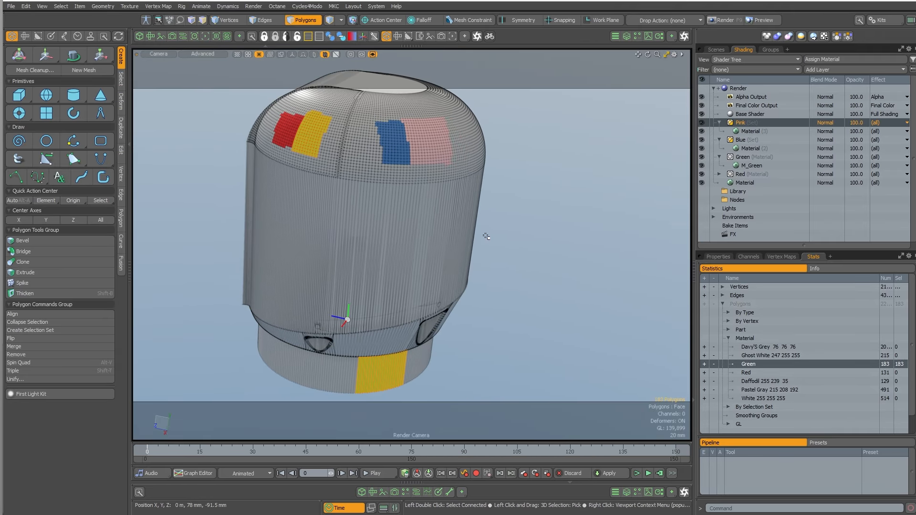
- Reselect the cover and base meshes as items to view their combined statistics, clear the selection and return to polygon selection
{"action": "key", "text": "5"}
{"action": "left_click", "coordinate": [418, 246]}
{"action": "left_click", "coordinate": [426, 371], "text": "shift"}
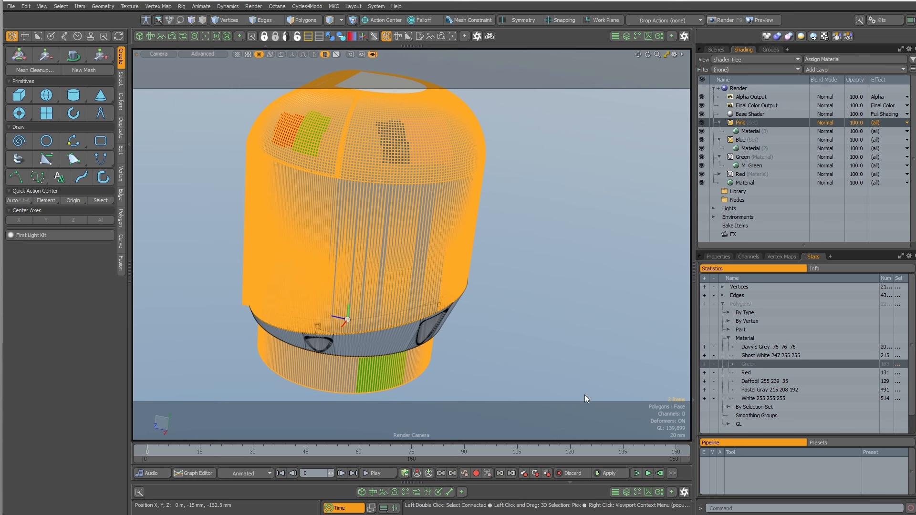
{"action": "left_click", "coordinate": [641, 346]}
{"action": "key", "text": "3"}
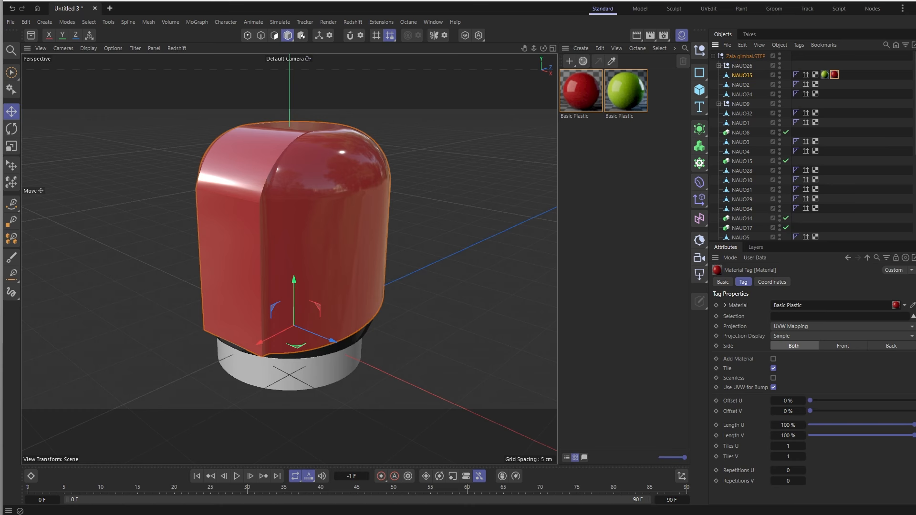
- Switch to Cinema 4D and show the red cover close up in Gouraud Shading (Lines) to reveal its polygons
{"action": "left_click", "coordinate": [447, 260]}
{"action": "left_click_drag", "start_coordinate": [433, 279], "coordinate": [463, 299], "text": "alt"}
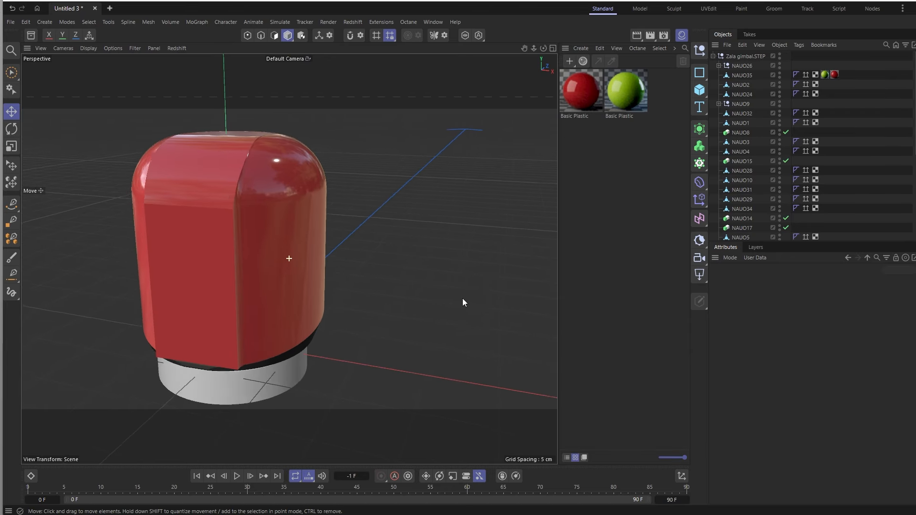
{"action": "left_click", "coordinate": [301, 251]}
{"action": "left_click_drag", "start_coordinate": [301, 255], "coordinate": [388, 337], "text": "alt"}
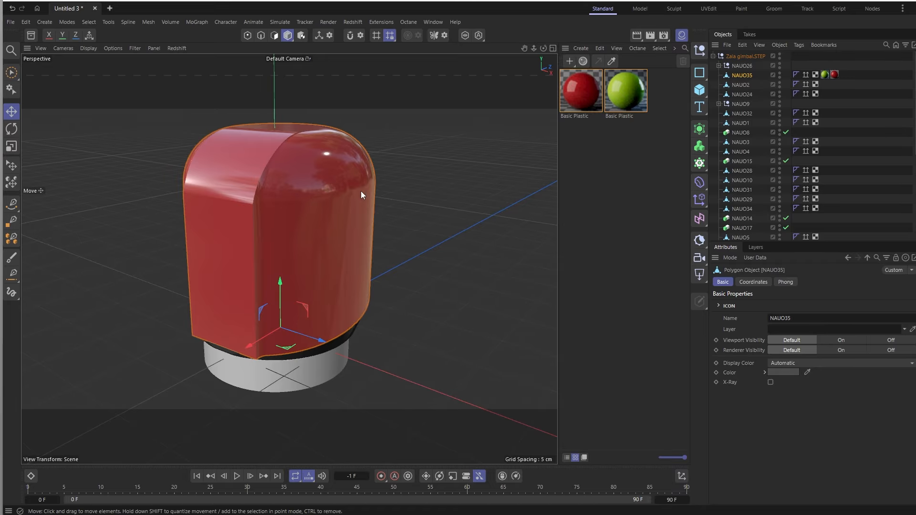
{"action": "right_click_drag", "start_coordinate": [361, 192], "coordinate": [411, 175], "text": "alt"}
{"action": "left_click_drag", "start_coordinate": [444, 215], "coordinate": [468, 241], "text": "alt"}
{"action": "key", "text": "n"}
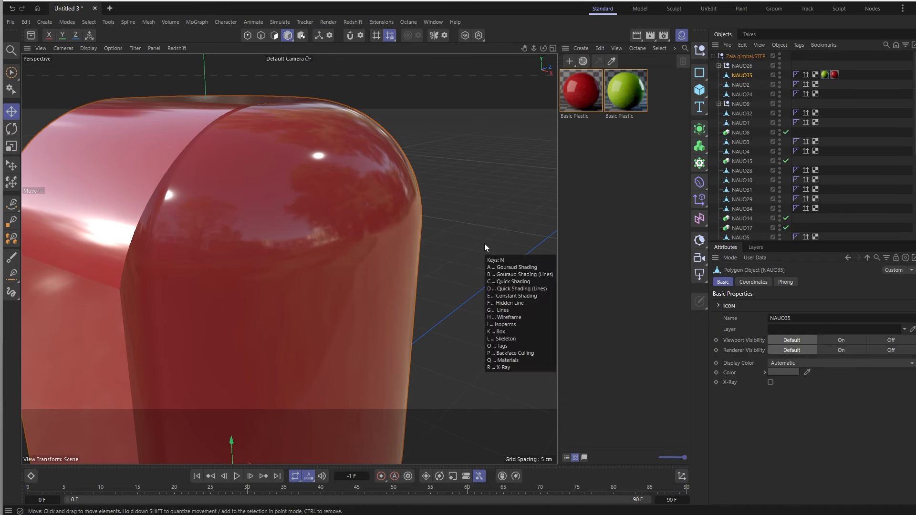
{"action": "key", "text": "b"}
{"action": "mouse_move", "coordinate": [351, 291]}
{"action": "left_mouse_down", "text": "alt"}
{"action": "mouse_move", "coordinate": [327, 338]}
{"action": "mouse_move", "coordinate": [327, 318]}
{"action": "mouse_move", "coordinate": [334, 336]}
{"action": "left_mouse_up", "text": "alt"}
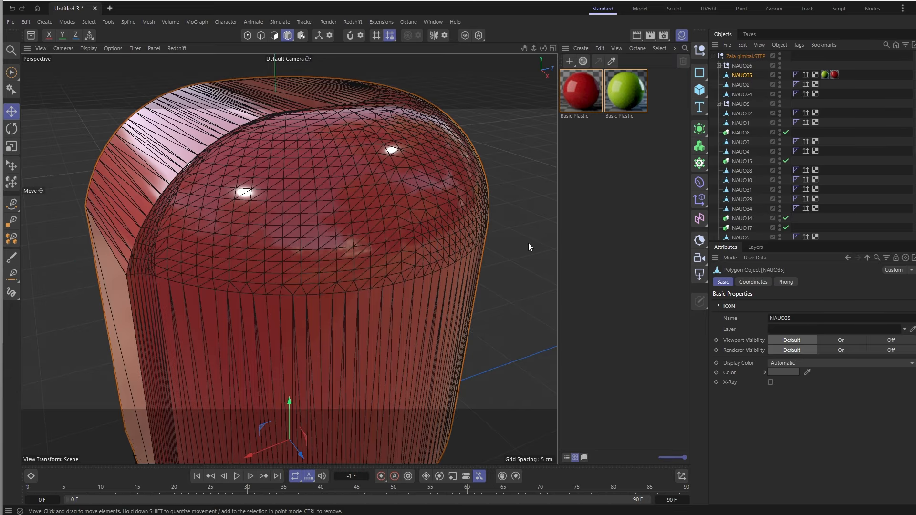
{"action": "left_click_drag", "start_coordinate": [515, 242], "coordinate": [506, 217], "text": "alt"}
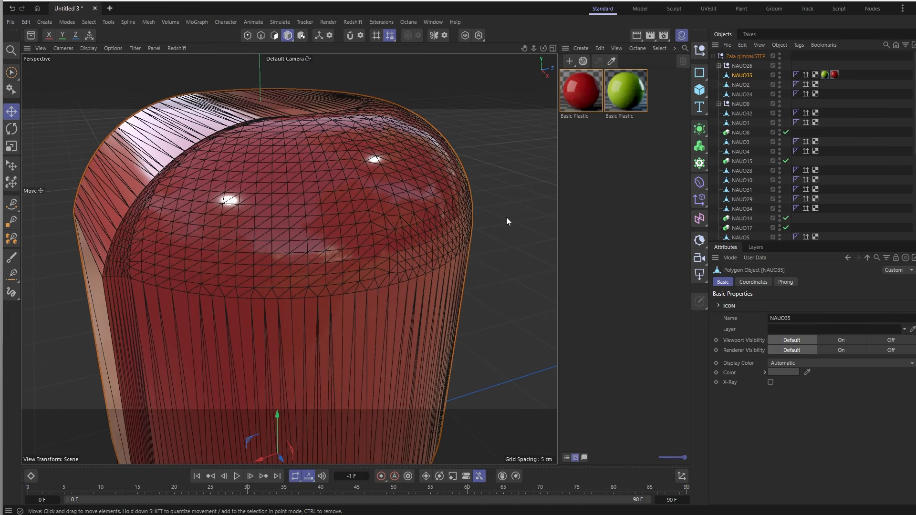
{"action": "left_click", "coordinate": [512, 221]}
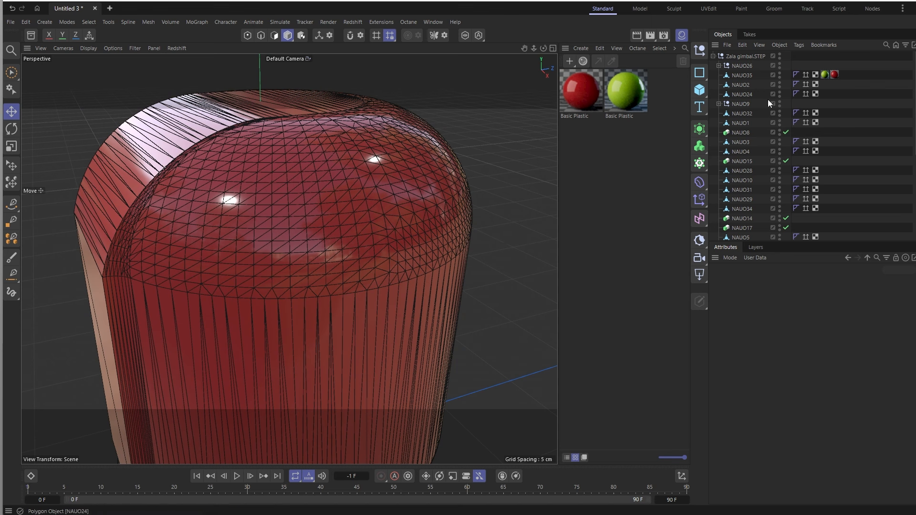
- Add a Polygon Selection tag to the cover object NAUO35
{"action": "left_click", "coordinate": [740, 75]}
{"action": "right_click", "coordinate": [738, 76]}
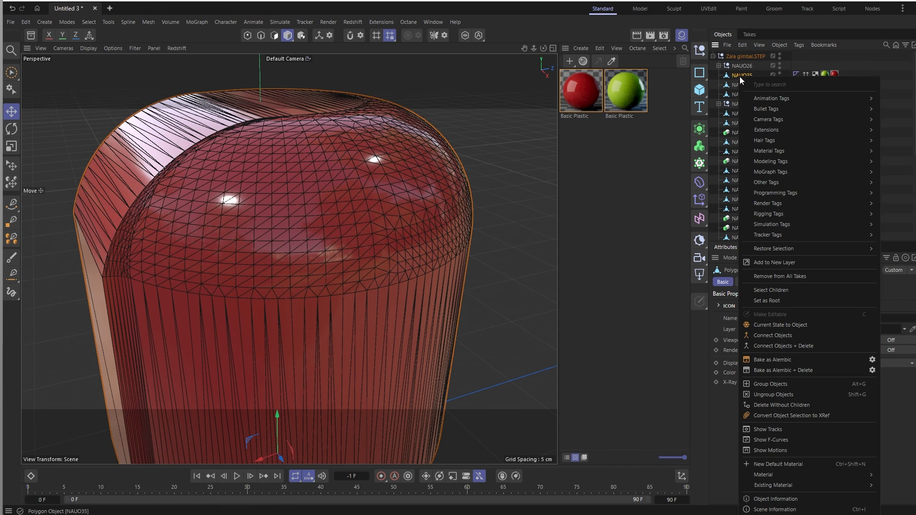
{"action": "mouse_move", "coordinate": [778, 182]}
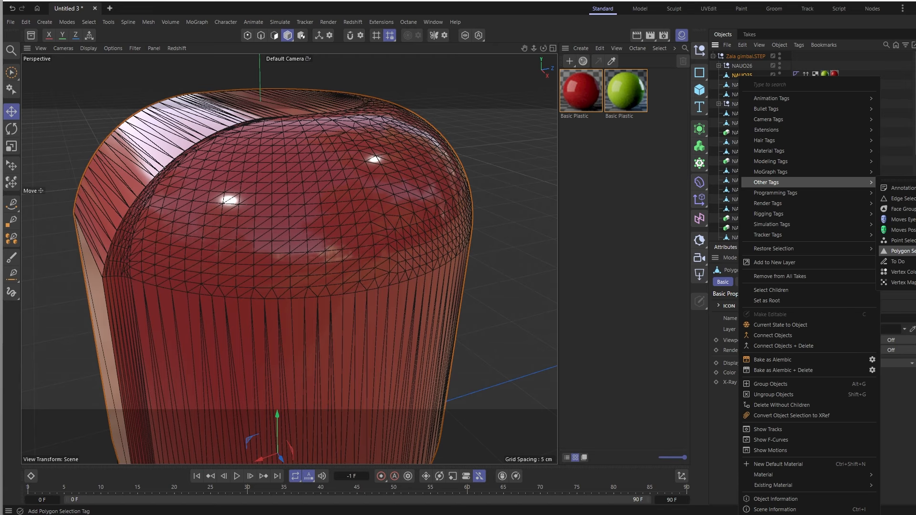
{"action": "left_click", "coordinate": [913, 252]}
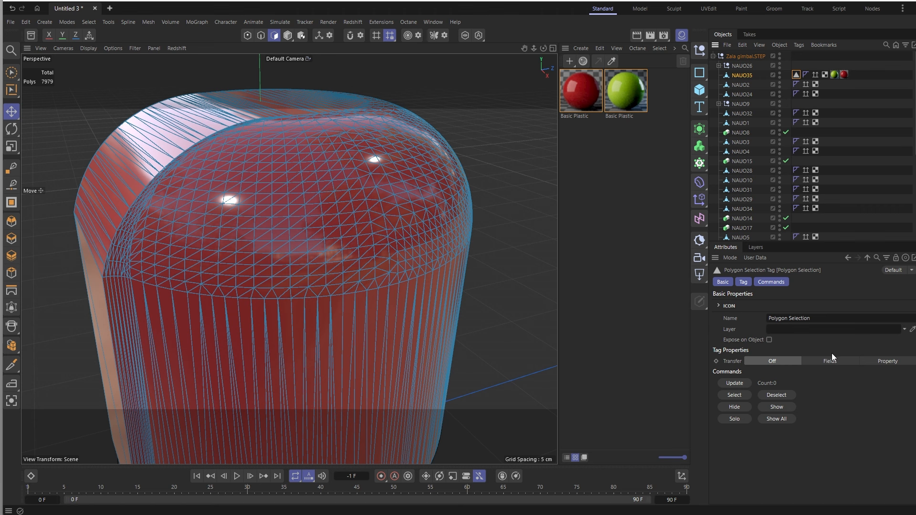
- Select a roughly rectangular patch of polygons on the front of the cover's dome with Brush Selection
{"action": "left_click", "coordinate": [12, 72]}
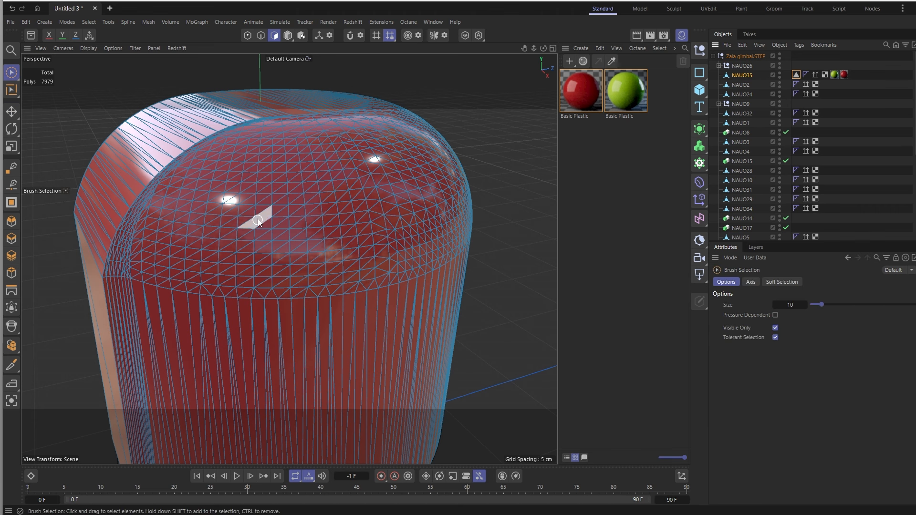
{"action": "mouse_move", "coordinate": [260, 218]}
{"action": "left_mouse_down"}
{"action": "mouse_move", "coordinate": [274, 257]}
{"action": "mouse_move", "coordinate": [353, 244]}
{"action": "mouse_move", "coordinate": [349, 204]}
{"action": "mouse_move", "coordinate": [296, 205]}
{"action": "mouse_move", "coordinate": [303, 188]}
{"action": "mouse_move", "coordinate": [358, 214]}
{"action": "mouse_move", "coordinate": [325, 237]}
{"action": "left_mouse_up"}
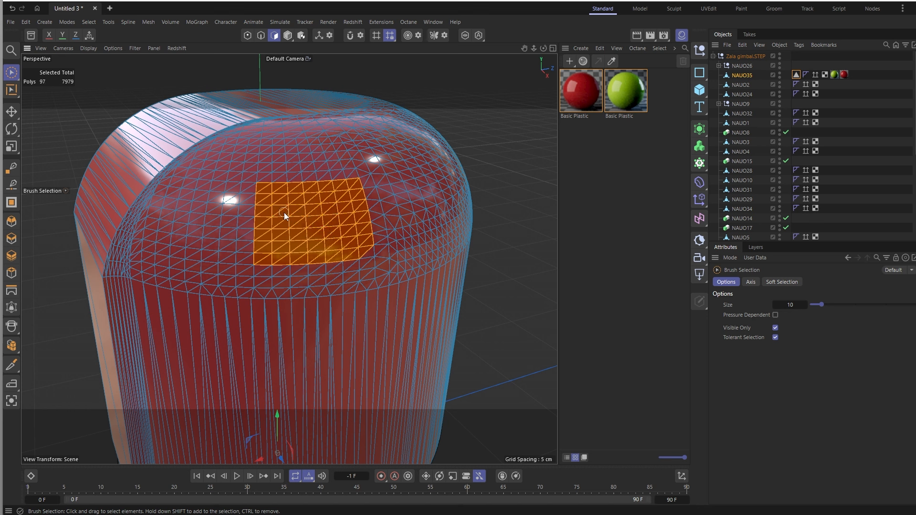
{"action": "left_click_drag", "start_coordinate": [285, 213], "coordinate": [286, 214]}
- Store the selected polygons in the cover's Polygon Selection tag and name the tag Green
{"action": "left_click", "coordinate": [796, 74]}
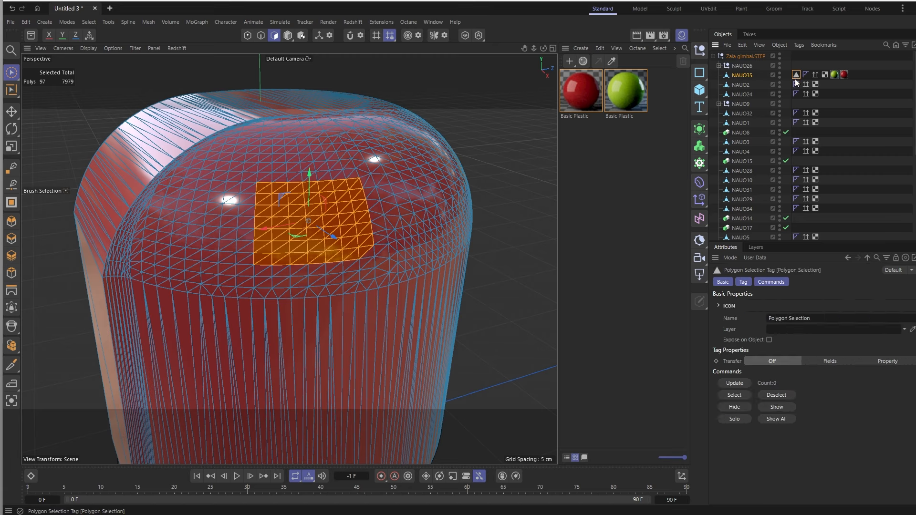
{"action": "left_click", "coordinate": [736, 383]}
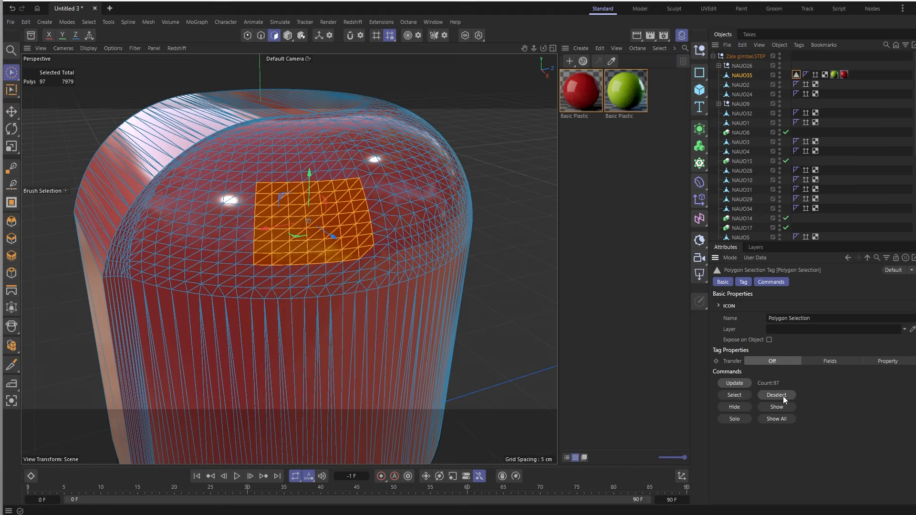
{"action": "double_click", "coordinate": [819, 321]}
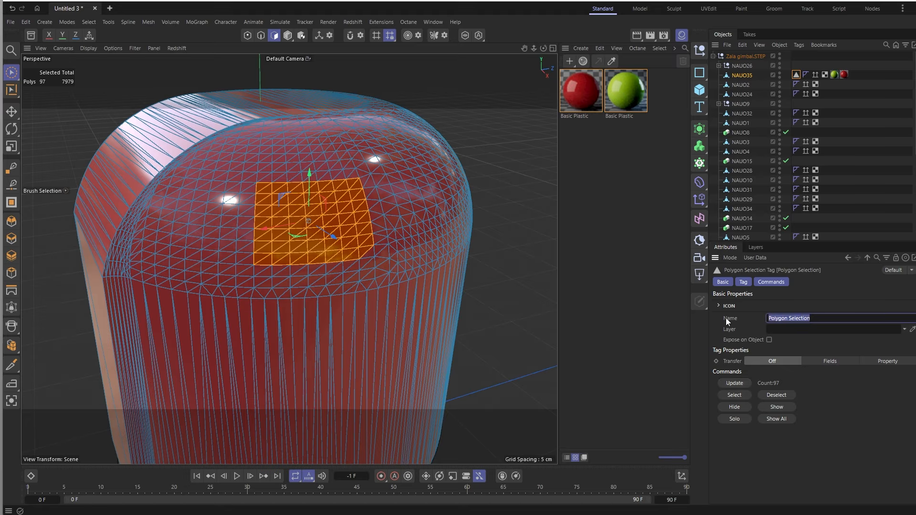
{"action": "type", "text": "Green"}
{"action": "key", "text": "Return"}
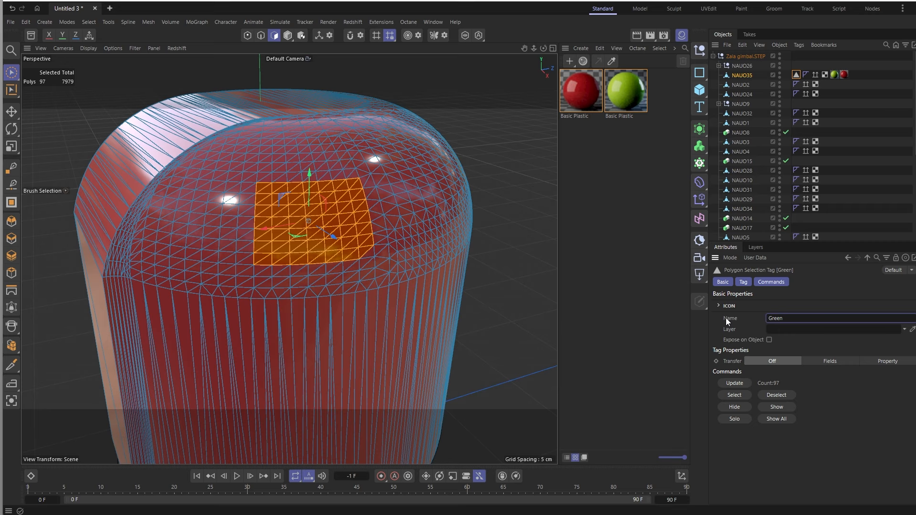
- Place the green material tag after the red one on NAUO35 and restrict it to the Green polygon selection
{"action": "left_click", "coordinate": [835, 75]}
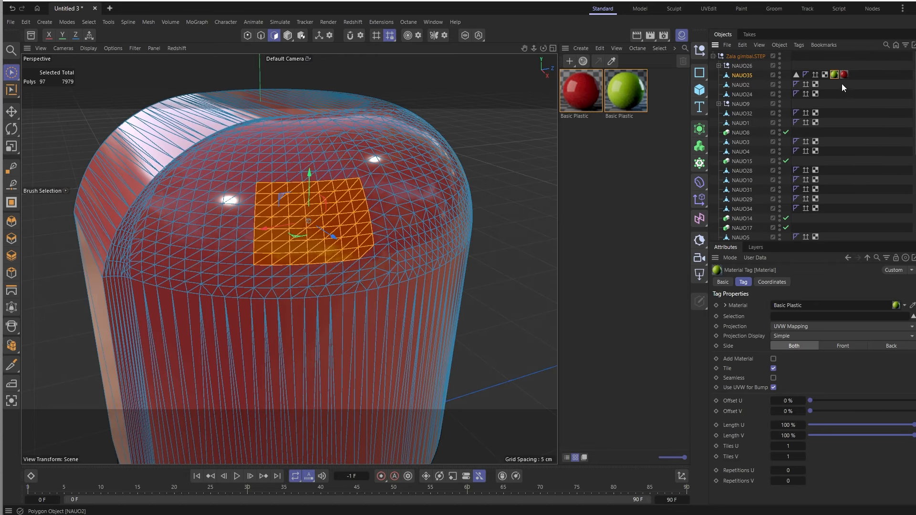
{"action": "left_click_drag", "start_coordinate": [846, 77], "coordinate": [852, 77]}
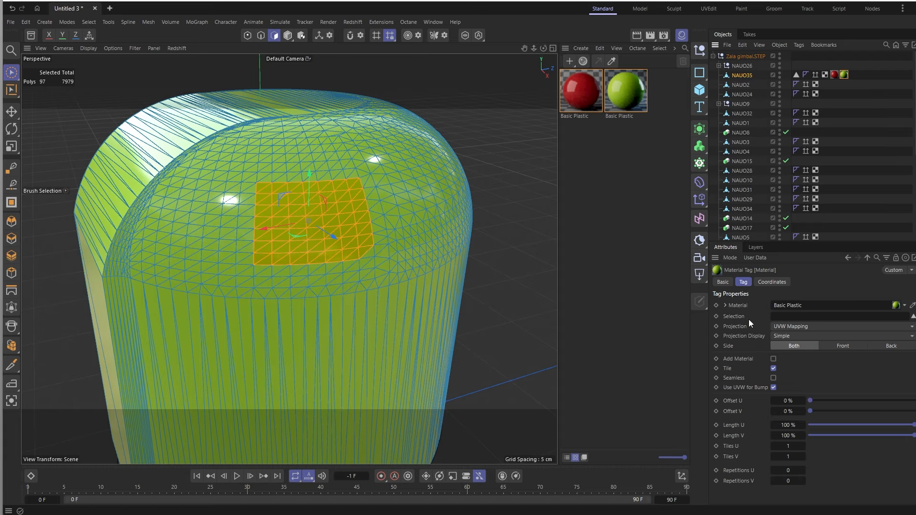
{"action": "left_click", "coordinate": [805, 318]}
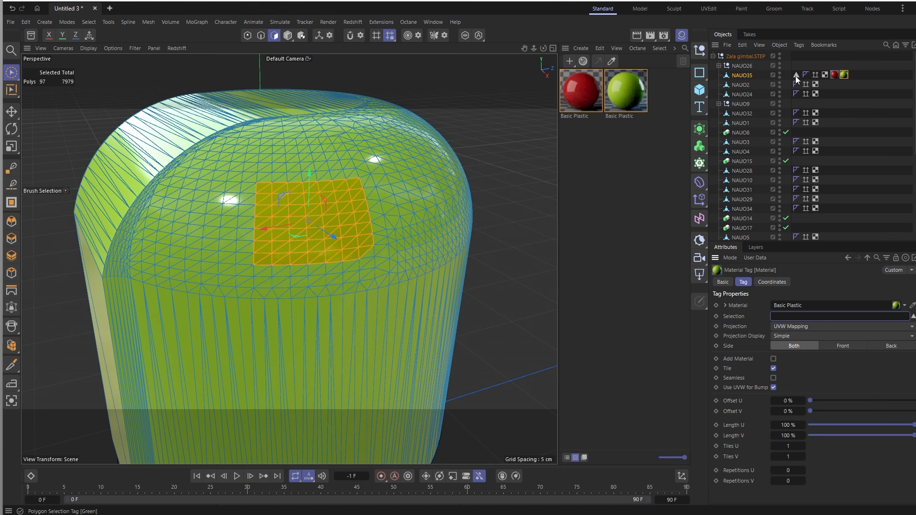
{"action": "left_click_drag", "start_coordinate": [796, 75], "coordinate": [783, 321]}
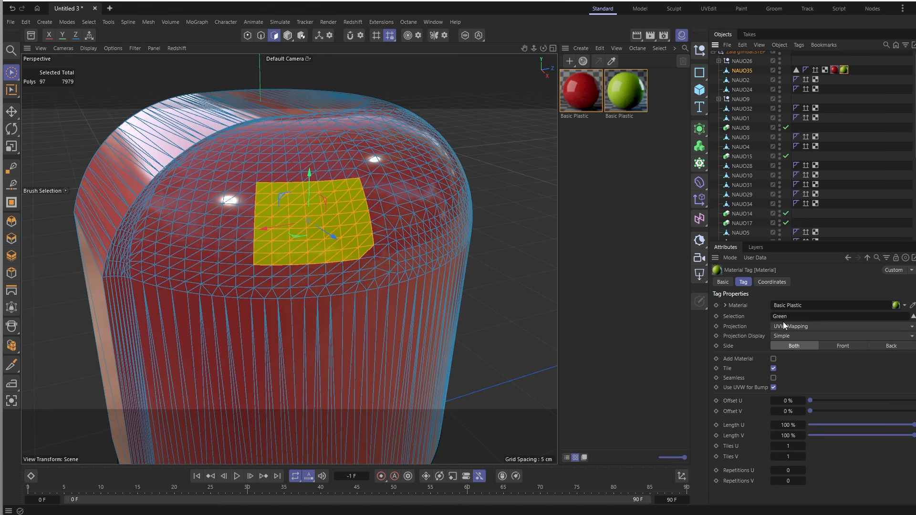
{"action": "left_click", "coordinate": [515, 295]}
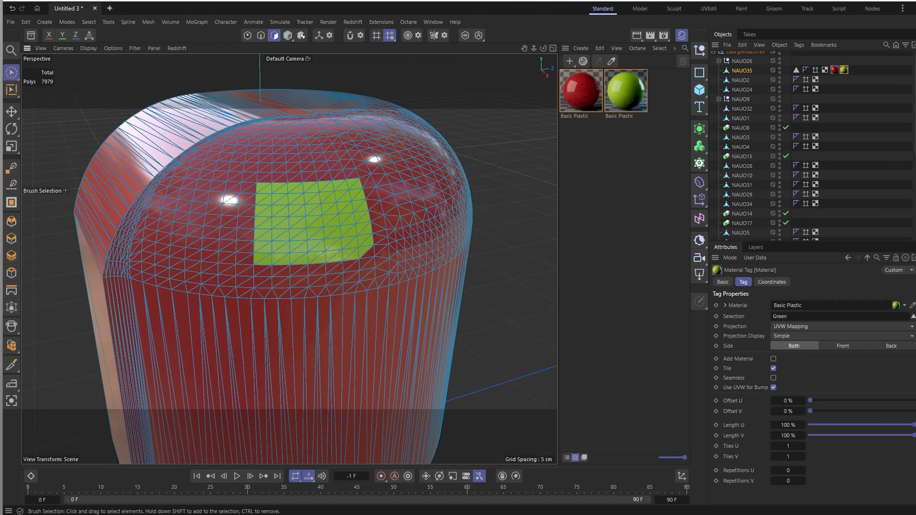
- Review the Green selection tag's commands and the Selection entry of the green material tag on NAUO35
{"action": "left_click", "coordinate": [875, 70]}
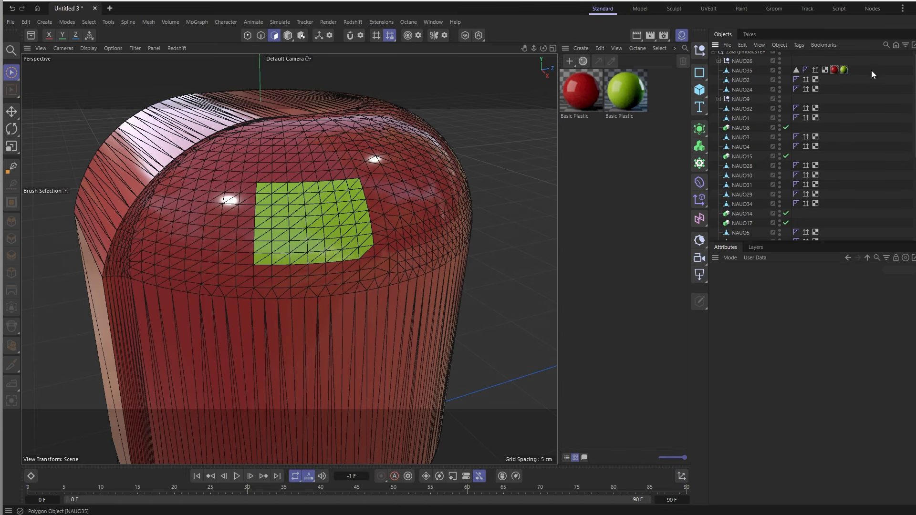
{"action": "left_click", "coordinate": [796, 70]}
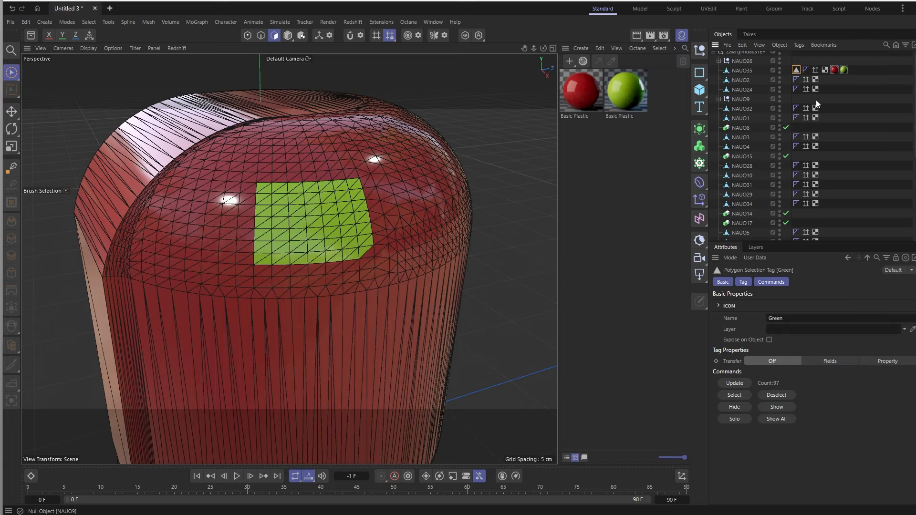
{"action": "left_click", "coordinate": [844, 70]}
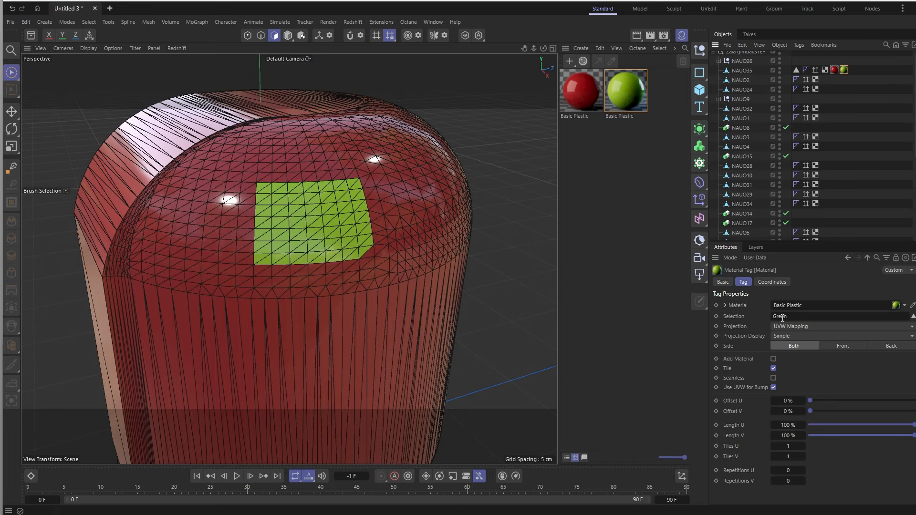
{"action": "left_click", "coordinate": [797, 71]}
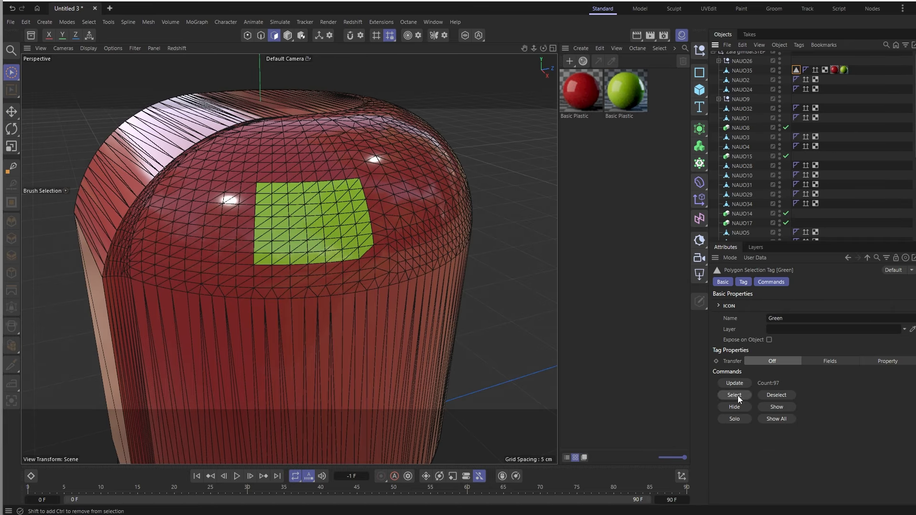
- Switch from polygon mode to model mode and select the whole cover object
{"action": "left_click", "coordinate": [285, 37]}
{"action": "left_click", "coordinate": [274, 35]}
{"action": "left_click", "coordinate": [287, 35]}
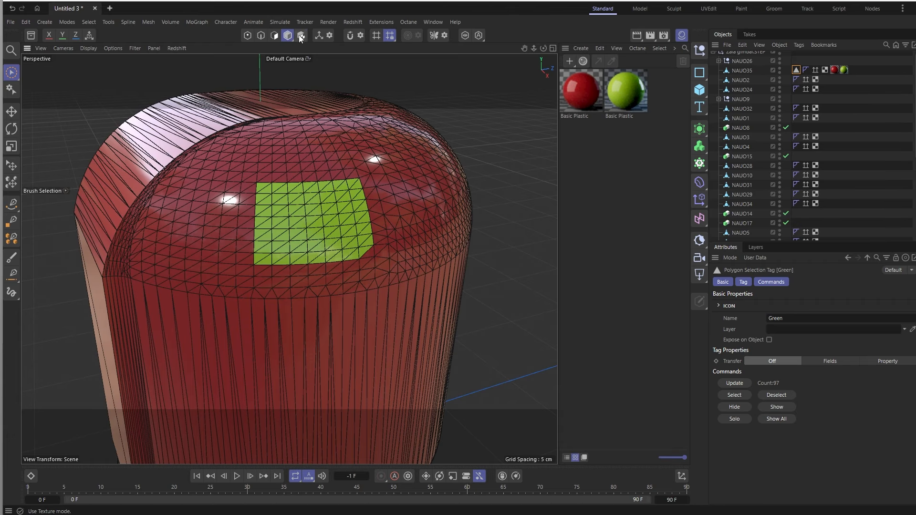
{"action": "left_click", "coordinate": [314, 176]}
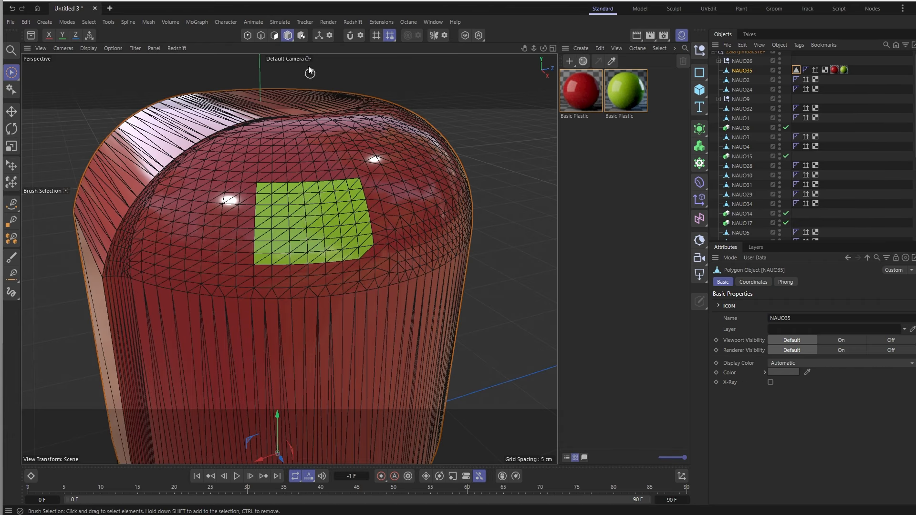
- Switch to polygon mode, recall the polygons stored in the Green selection tag on NAUO35, and clear the selection
{"action": "left_click", "coordinate": [274, 35]}
{"action": "left_click", "coordinate": [547, 299]}
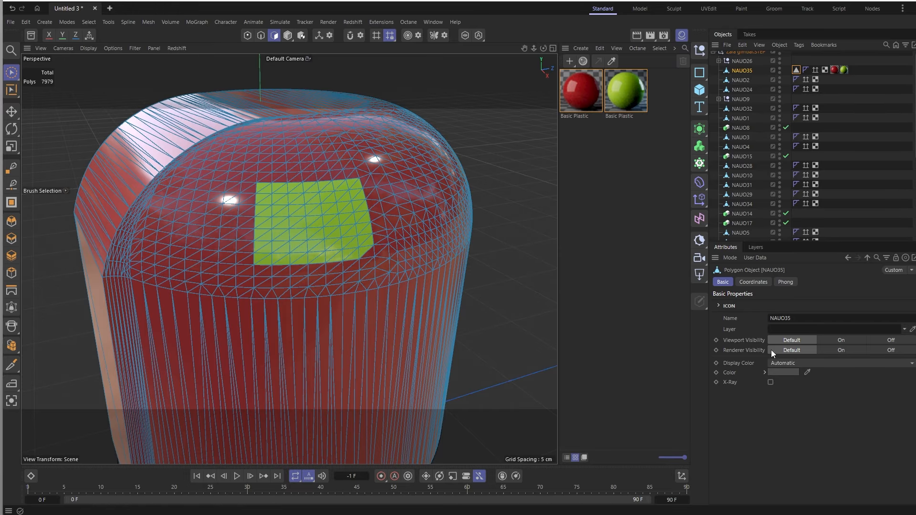
{"action": "left_click", "coordinate": [796, 69]}
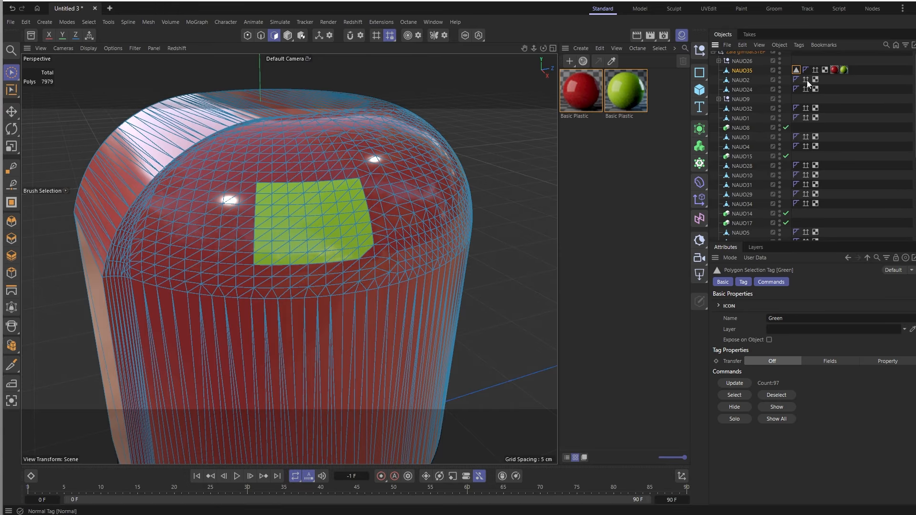
{"action": "left_click", "coordinate": [735, 395]}
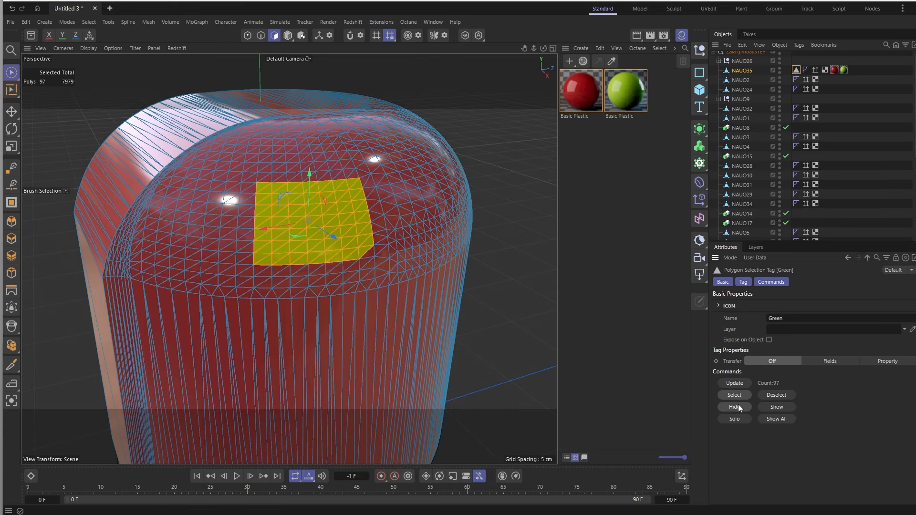
{"action": "left_click", "coordinate": [521, 384]}
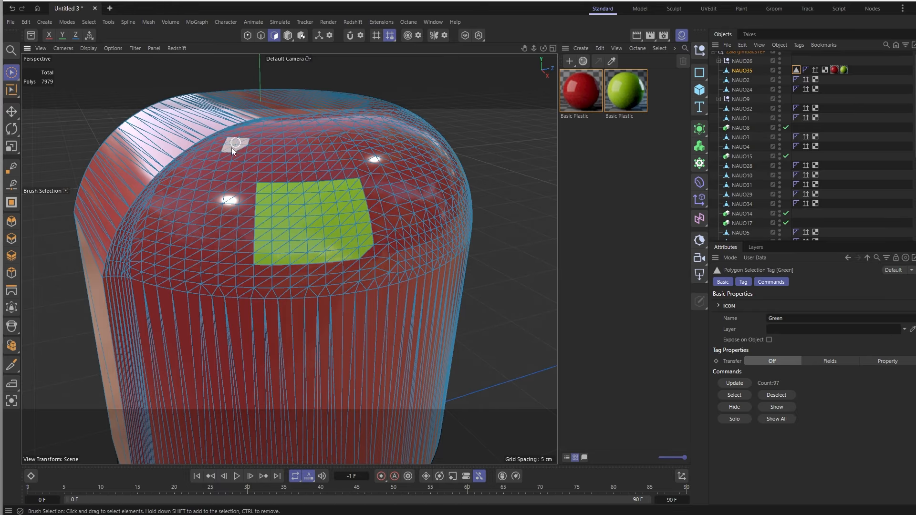
- Brush-select a strip of polygons beside the green patch and duplicate the green material with a magenta base color, hue 289°
{"action": "left_click_drag", "start_coordinate": [205, 185], "coordinate": [201, 255]}
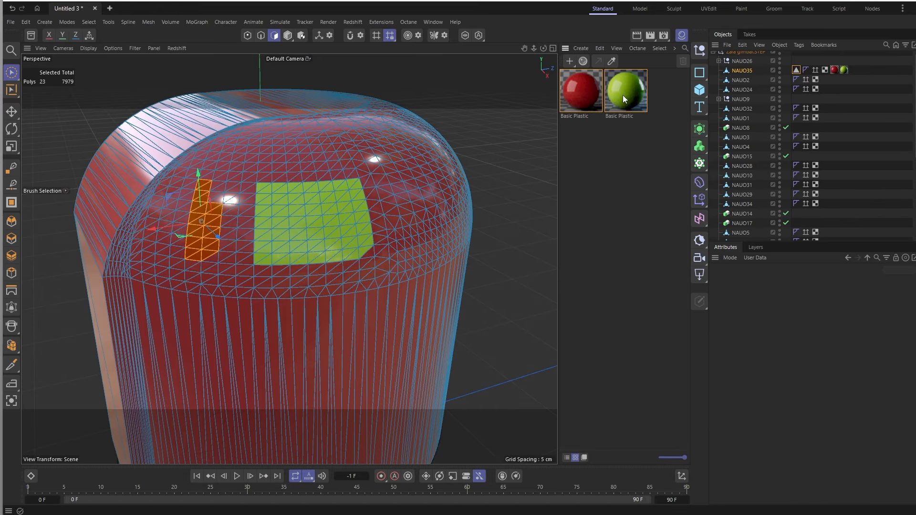
{"action": "left_click_drag", "start_coordinate": [625, 96], "coordinate": [622, 156], "text": "ctrl"}
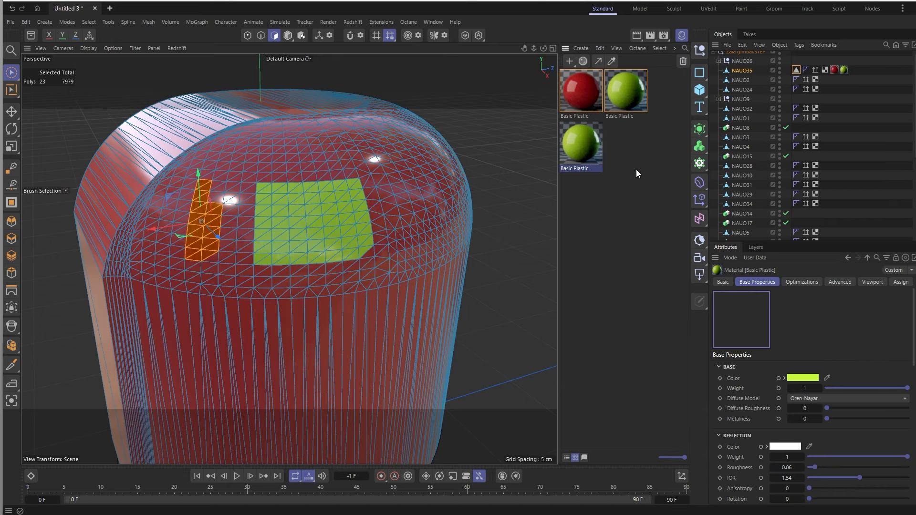
{"action": "left_click", "coordinate": [810, 379]}
{"action": "left_click", "coordinate": [886, 467]}
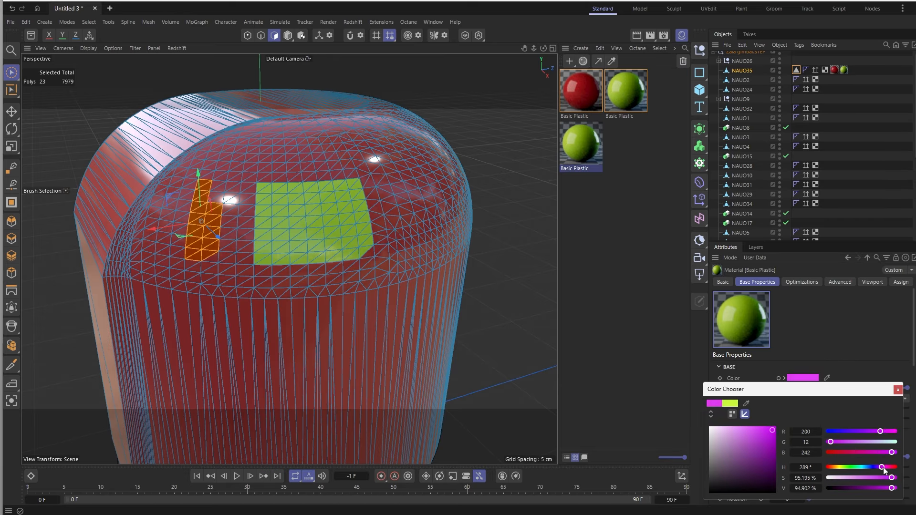
{"action": "left_click", "coordinate": [617, 226]}
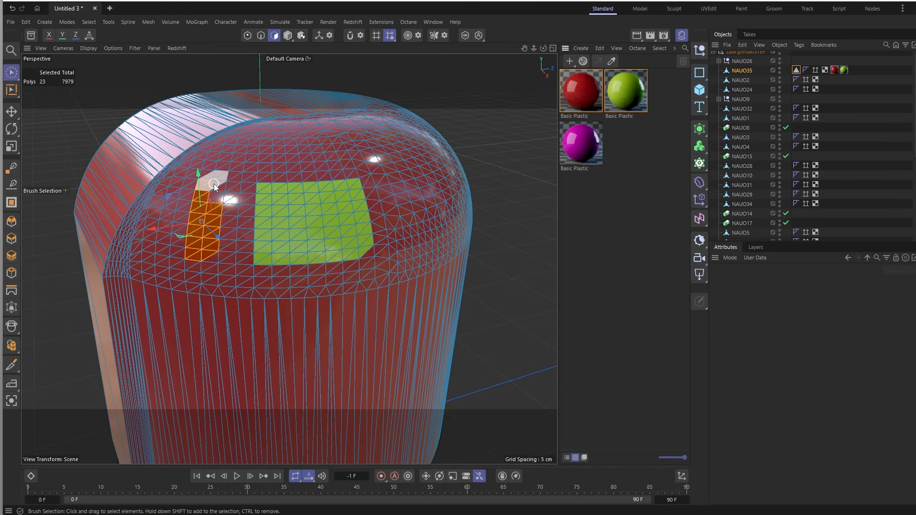
- Extend the polygon selection across the adjoining part of the green patch and apply the magenta material to it
{"action": "mouse_move", "coordinate": [210, 184]}
{"action": "left_mouse_down", "text": "shift"}
{"action": "mouse_move", "coordinate": [300, 204]}
{"action": "mouse_move", "coordinate": [304, 251]}
{"action": "mouse_move", "coordinate": [310, 189]}
{"action": "left_mouse_up", "text": "shift"}
{"action": "mouse_move", "coordinate": [291, 254]}
{"action": "left_mouse_down", "text": "shift"}
{"action": "mouse_move", "coordinate": [210, 251]}
{"action": "mouse_move", "coordinate": [278, 209]}
{"action": "mouse_move", "coordinate": [240, 218]}
{"action": "left_mouse_up", "text": "shift"}
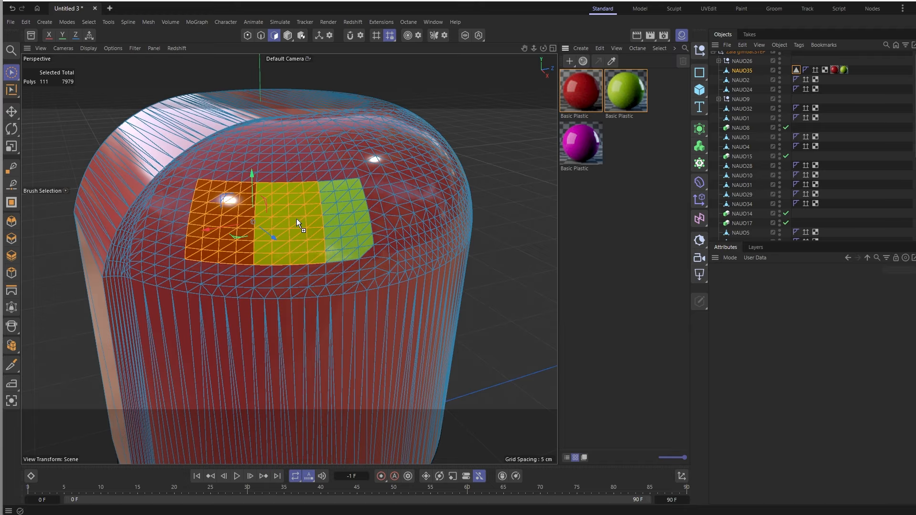
{"action": "left_click_drag", "start_coordinate": [297, 219], "coordinate": [297, 219]}
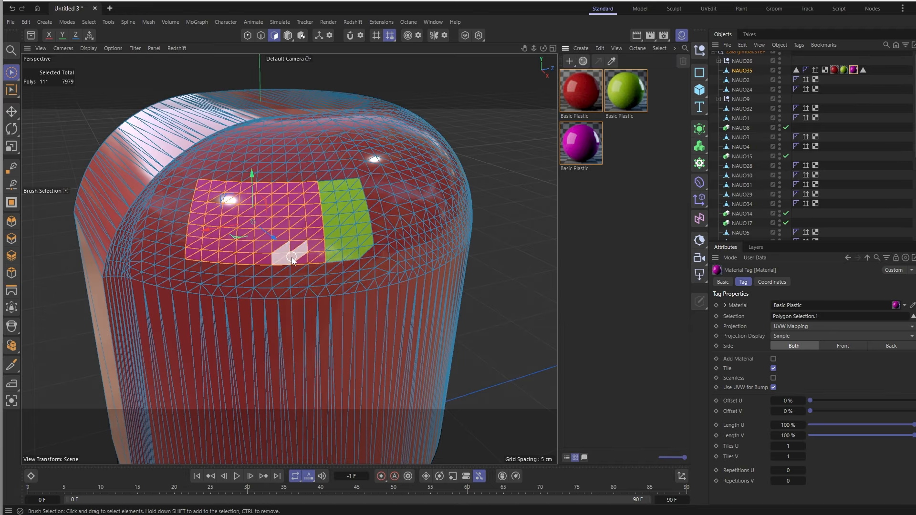
- Rename the newly added polygon selection tag on NAUO35 as Purple
{"action": "left_click", "coordinate": [863, 71]}
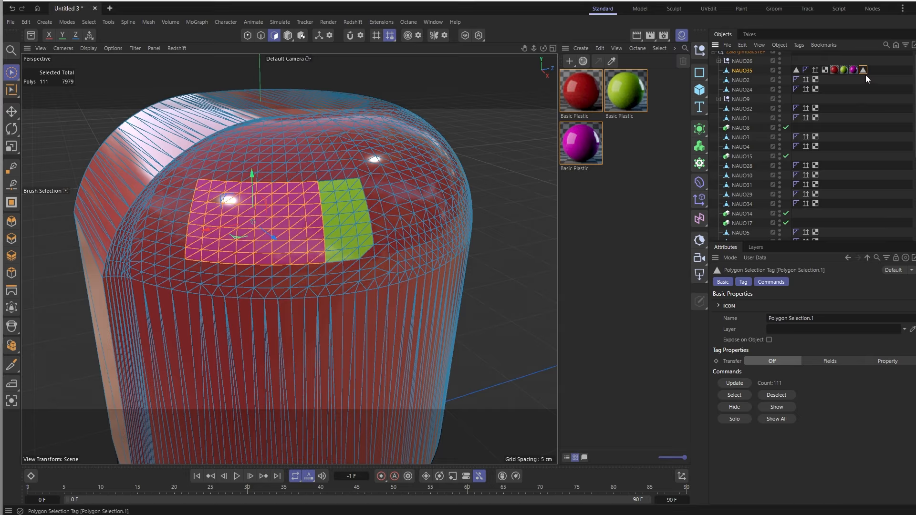
{"action": "left_click", "coordinate": [854, 70]}
{"action": "left_click", "coordinate": [863, 70]}
{"action": "double_click", "coordinate": [811, 318]}
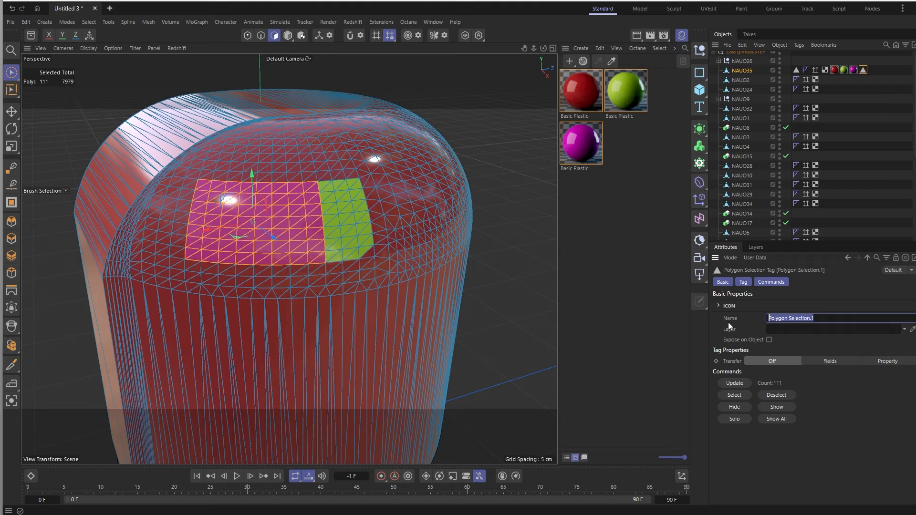
{"action": "type", "text": "Purple"}
{"action": "key", "text": "Return"}
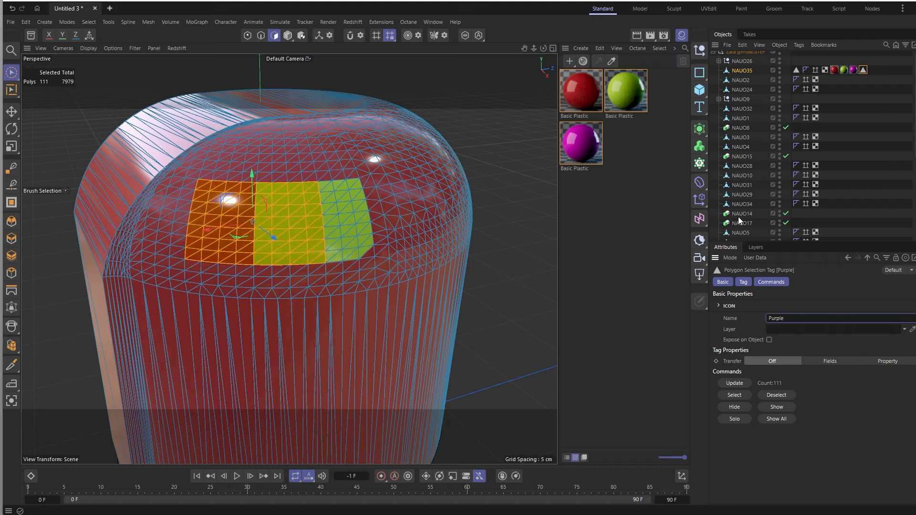
- Set the magenta material tag's Selection to Purple and clear the polygon selection
{"action": "left_click", "coordinate": [855, 70]}
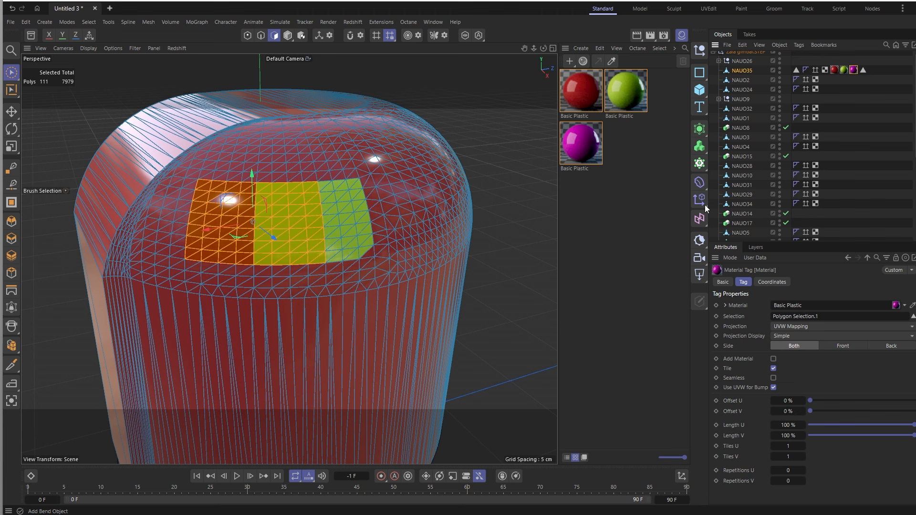
{"action": "left_click", "coordinate": [825, 317]}
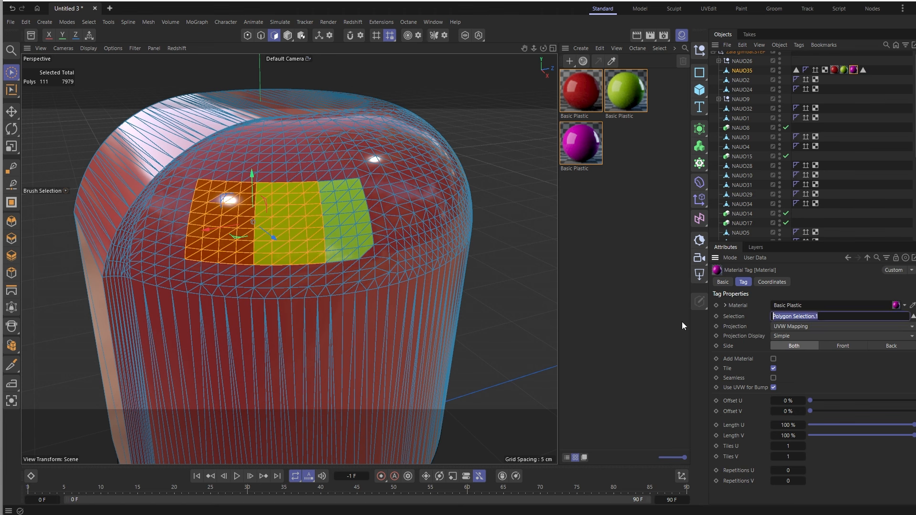
{"action": "type", "text": "Purple"}
{"action": "key", "text": "Return"}
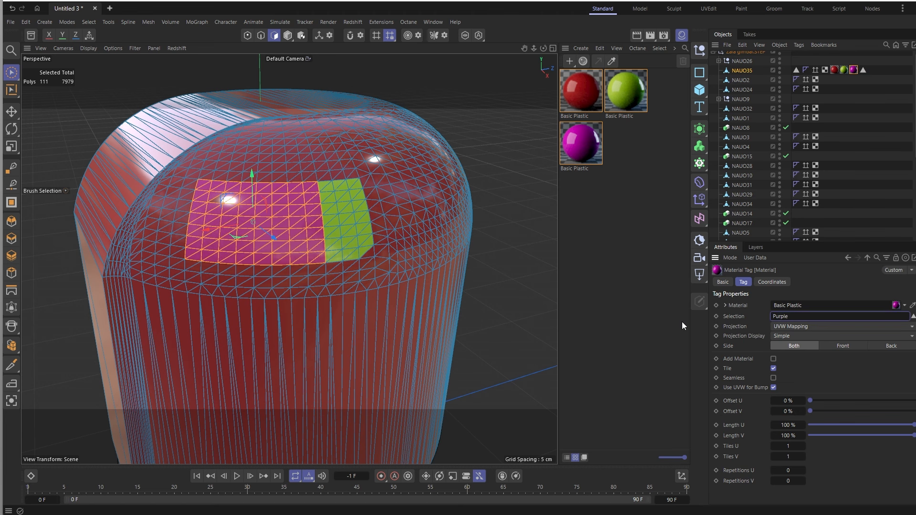
{"action": "left_click", "coordinate": [516, 282]}
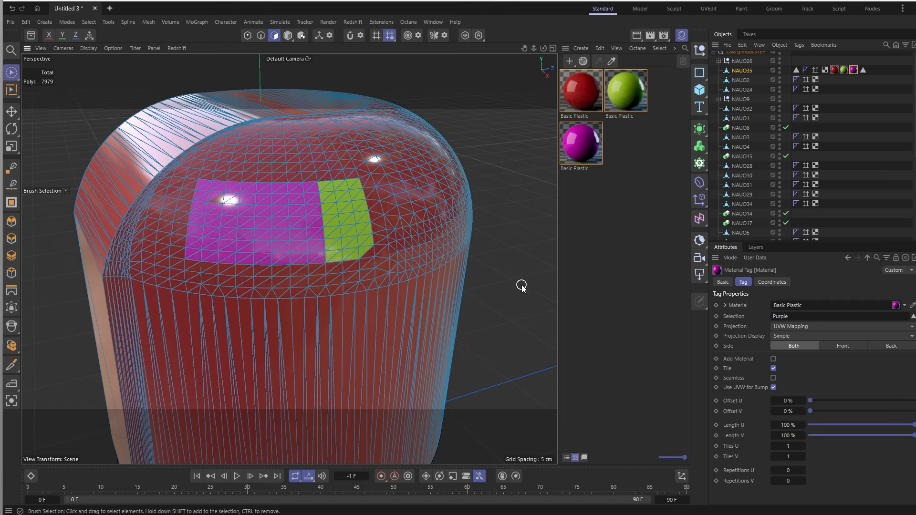
- Rearrange the tags on NAUO35 so that each polygon selection tag sits directly before its matching material tag
{"action": "left_click_drag", "start_coordinate": [862, 71], "coordinate": [839, 71]}
{"action": "left_click", "coordinate": [844, 69]}
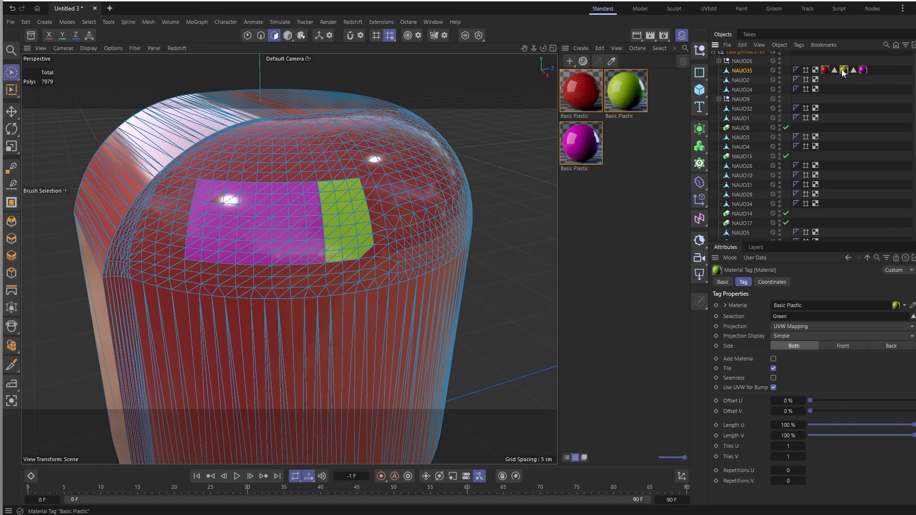
- Compare the Green and Purple selection tags with the Selection entries of their matching material tags on NAUO35
{"action": "left_click", "coordinate": [835, 71]}
{"action": "left_click", "coordinate": [844, 70]}
{"action": "left_click", "coordinate": [833, 70]}
{"action": "left_click", "coordinate": [846, 70]}
{"action": "left_click", "coordinate": [862, 70]}
{"action": "left_click", "coordinate": [854, 70]}
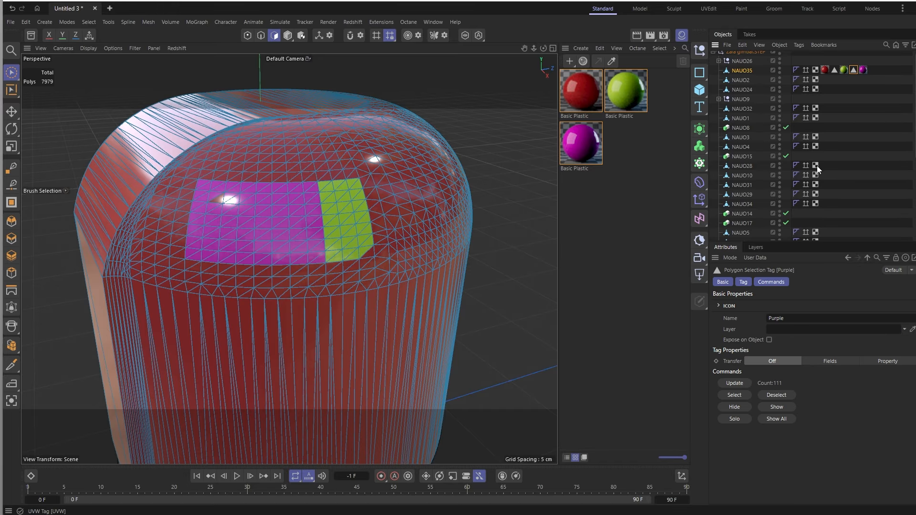
{"action": "left_click", "coordinate": [863, 70]}
{"action": "left_click", "coordinate": [854, 70]}
{"action": "left_click", "coordinate": [863, 70]}
- Move the Green selection tag together with the green material tag behind the magenta material tag on NAUO35
{"action": "left_click", "coordinate": [854, 70]}
{"action": "left_click", "coordinate": [845, 70], "text": "ctrl"}
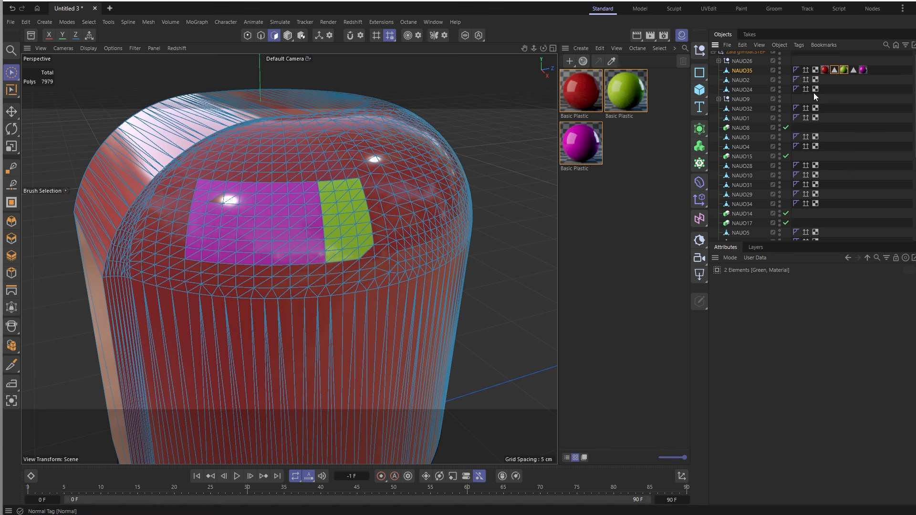
{"action": "left_click_drag", "start_coordinate": [878, 71], "coordinate": [878, 71]}
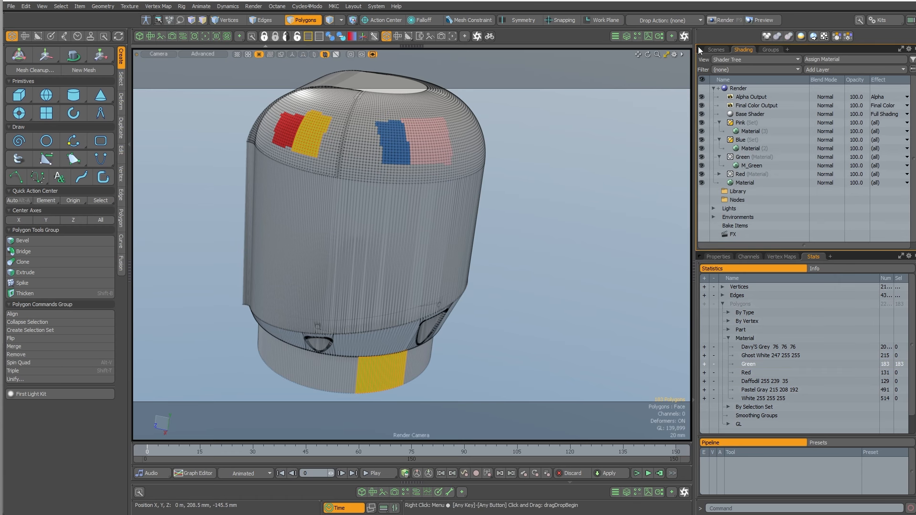
- Switch to Modo and select the Zala gimbal group in the scene's item list, using item mode
{"action": "left_click", "coordinate": [717, 50]}
{"action": "left_click", "coordinate": [755, 105]}
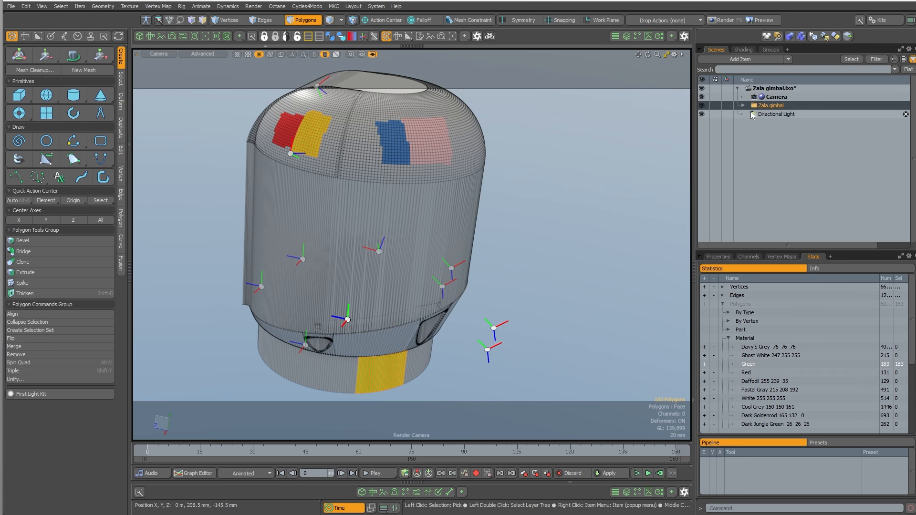
{"action": "key", "text": "5"}
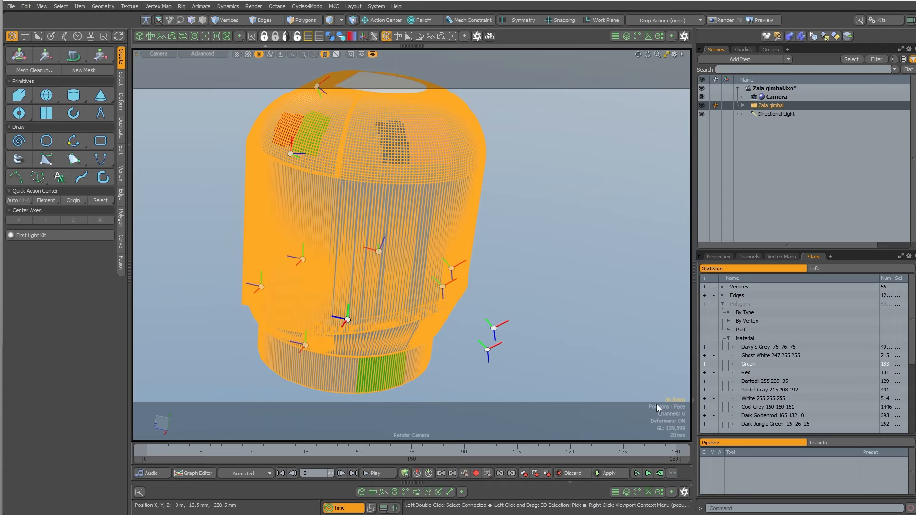
- Enlarge the statistics list so that all polygon material entries of the gimbal fit in it
{"action": "left_click_drag", "start_coordinate": [798, 248], "coordinate": [798, 158]}
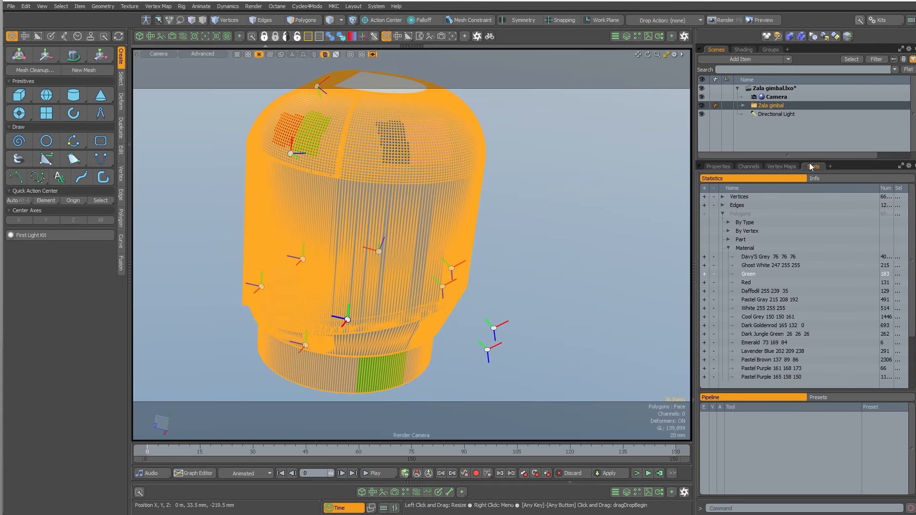
{"action": "left_click_drag", "start_coordinate": [911, 334], "coordinate": [910, 361]}
{"action": "left_click_drag", "start_coordinate": [777, 393], "coordinate": [792, 451]}
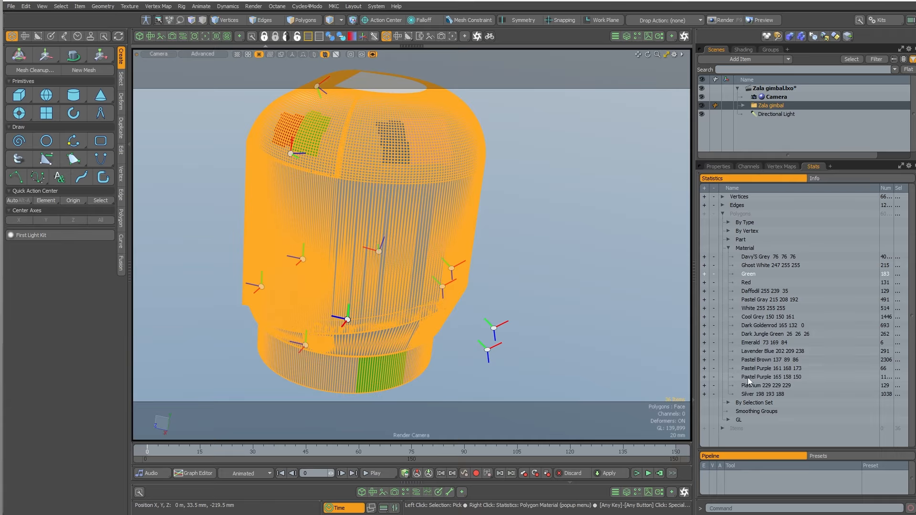
- Isolate the polygons with the Pastel Purple 165 158 150 material to inspect them alone, and unhide the rest of the model
{"action": "left_click", "coordinate": [708, 378]}
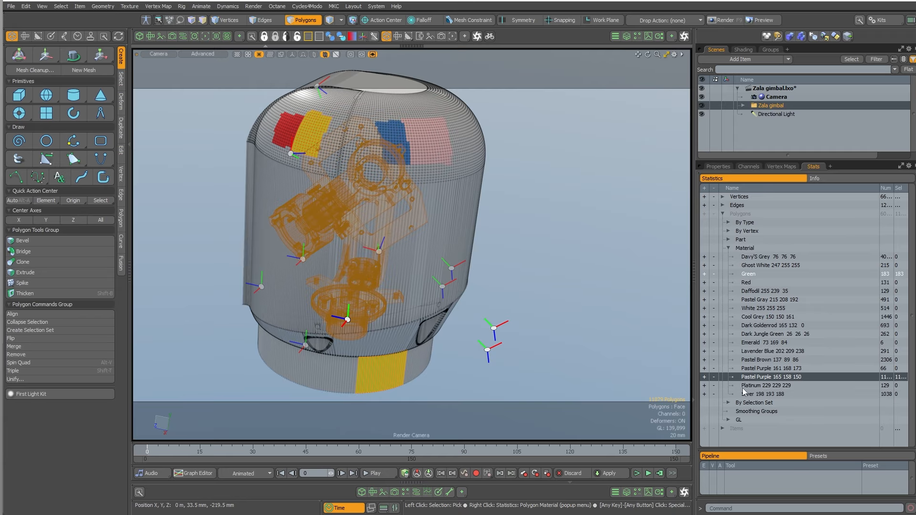
{"action": "left_click", "coordinate": [714, 377]}
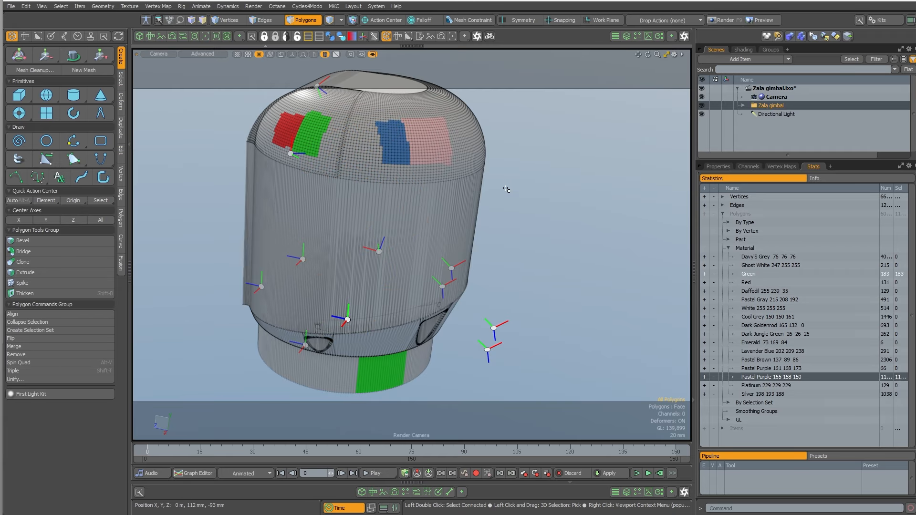
{"action": "left_click", "coordinate": [705, 377]}
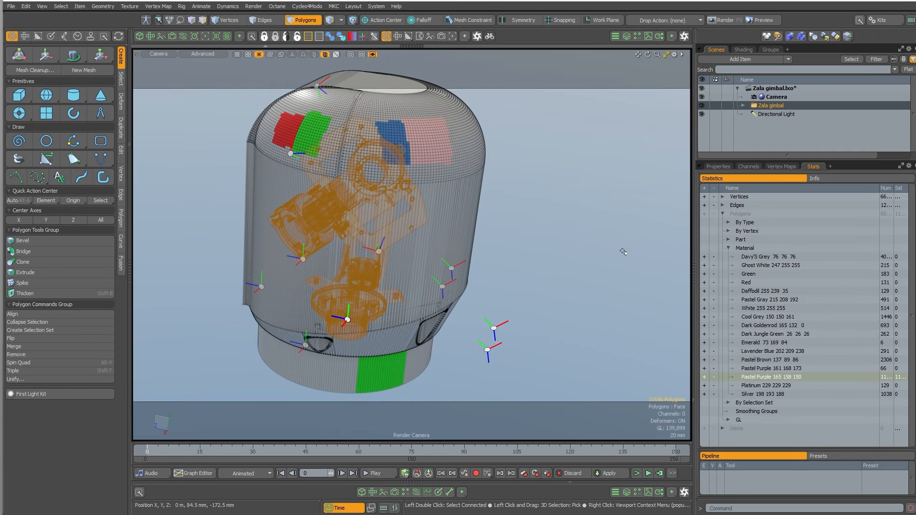
{"action": "key", "text": "shift+h"}
{"action": "left_click", "coordinate": [529, 229]}
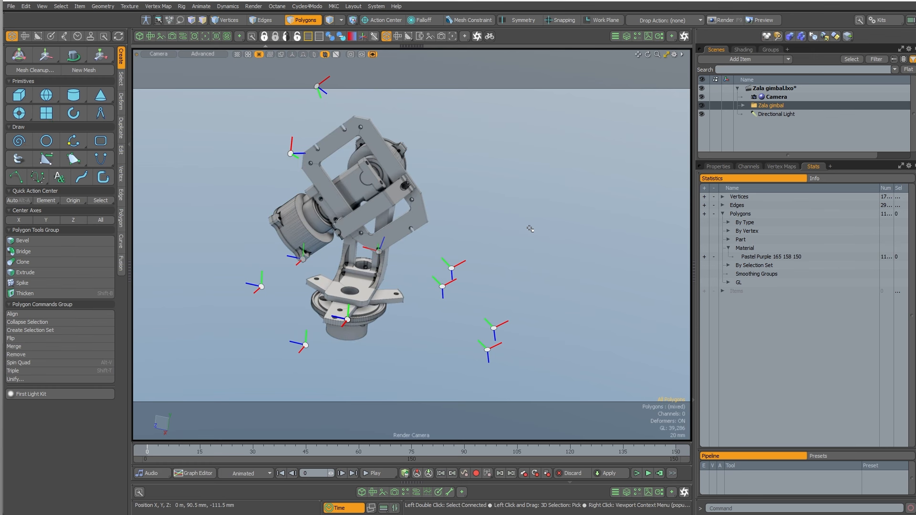
{"action": "mouse_move", "coordinate": [513, 249]}
{"action": "left_mouse_down", "text": "alt"}
{"action": "mouse_move", "coordinate": [529, 244]}
{"action": "mouse_move", "coordinate": [512, 249]}
{"action": "left_mouse_up", "text": "alt"}
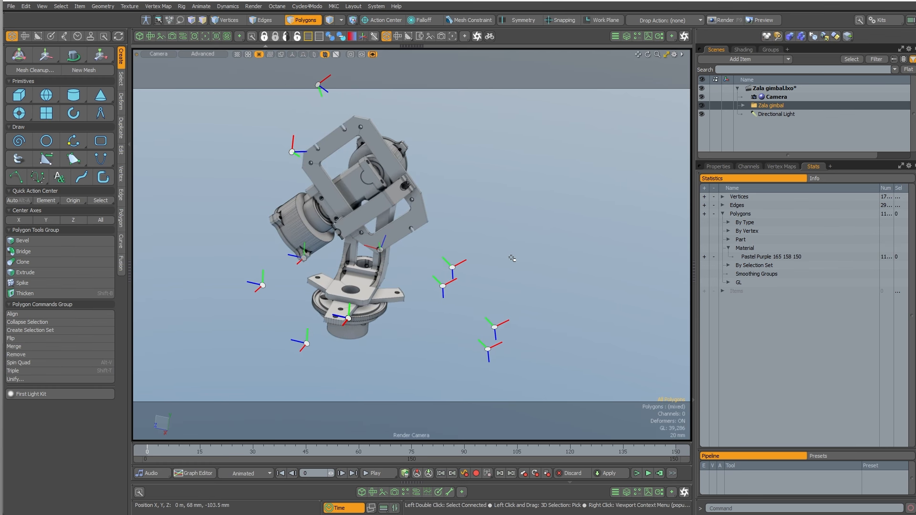
{"action": "key", "text": "u"}
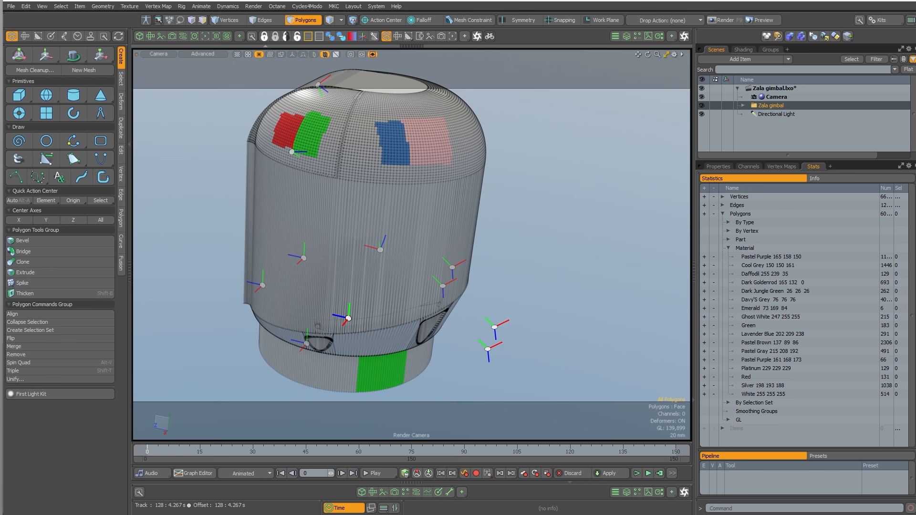
- Switch to Cinema 4D and set the viewport display to Gouraud Shading without lines
{"action": "left_click", "coordinate": [546, 514]}
{"action": "key", "text": "n"}
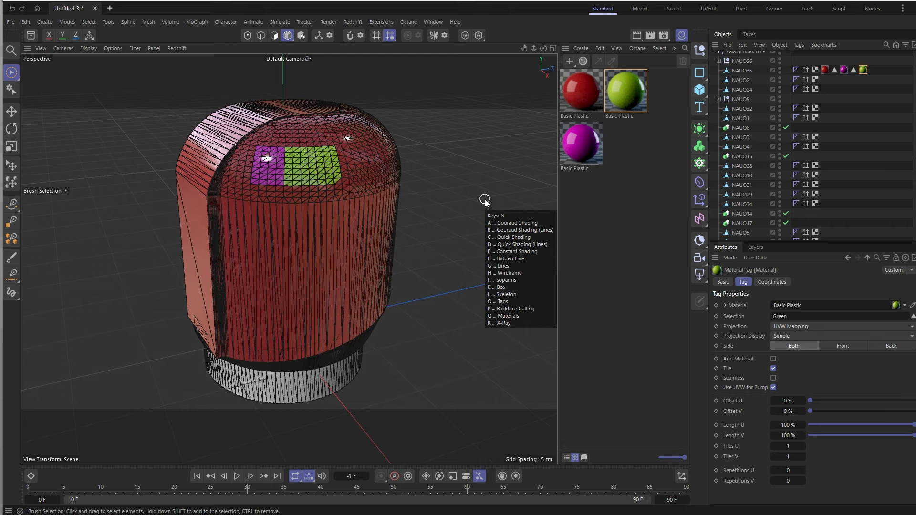
{"action": "key", "text": "a"}
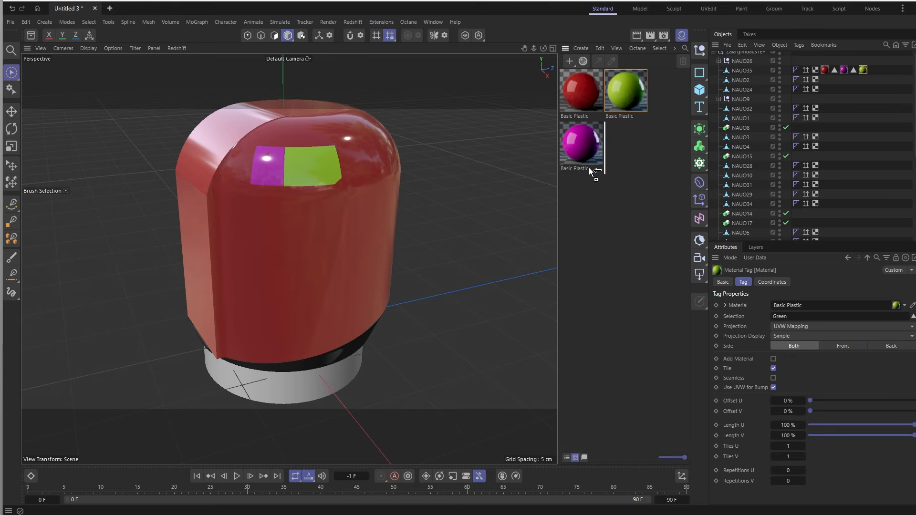
- Duplicate the magenta Basic Plastic material and change the copy's base color to orange
{"action": "left_click_drag", "start_coordinate": [589, 167], "coordinate": [591, 168], "text": "ctrl"}
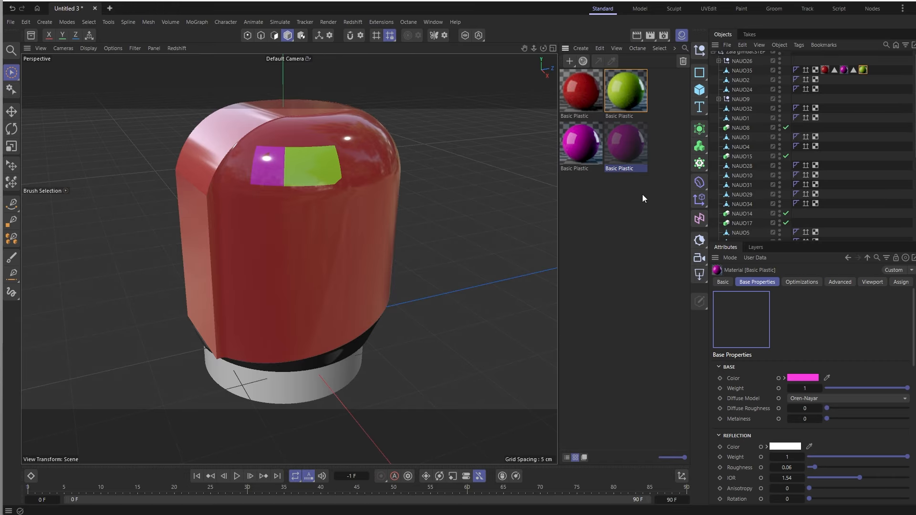
{"action": "left_click", "coordinate": [804, 378]}
{"action": "left_click_drag", "start_coordinate": [864, 467], "coordinate": [831, 468]}
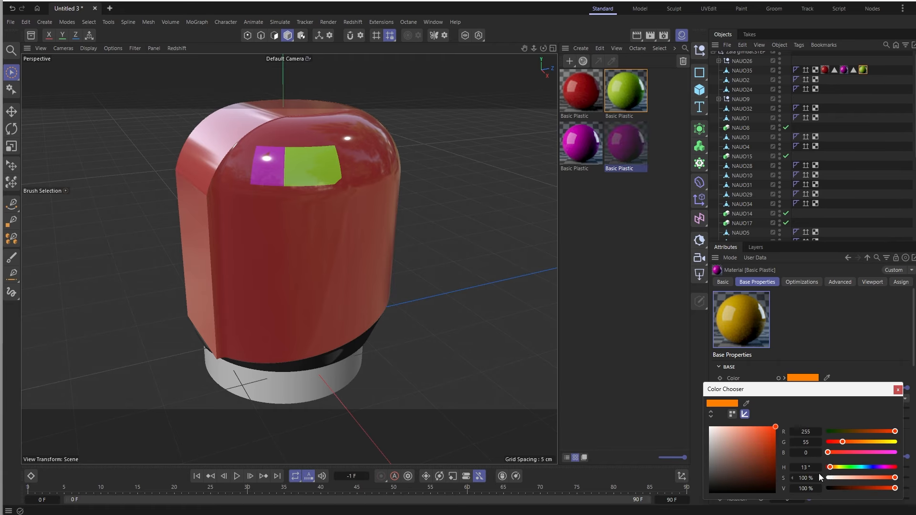
- Select the large front panel's polygons on the NAUO35 cover and apply the orange Basic Plastic material to them
{"action": "left_click", "coordinate": [669, 177]}
{"action": "left_click", "coordinate": [623, 145]}
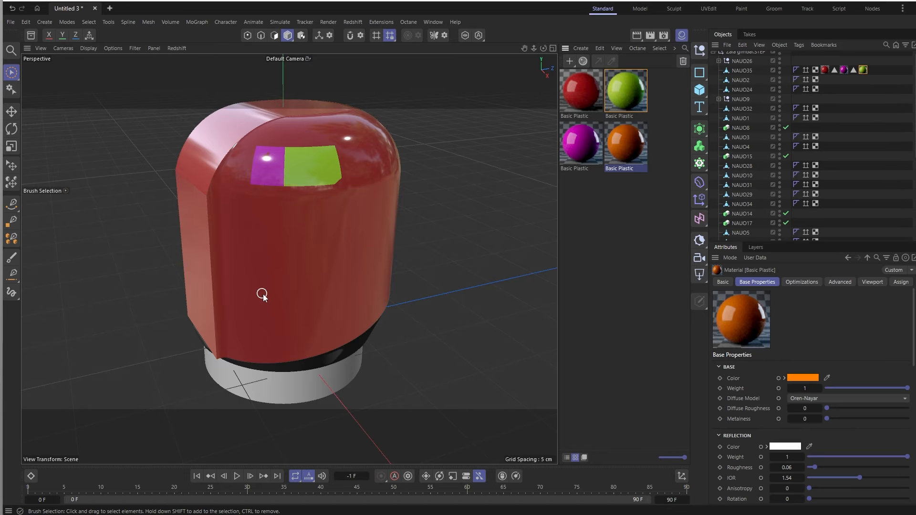
{"action": "left_click", "coordinate": [317, 331]}
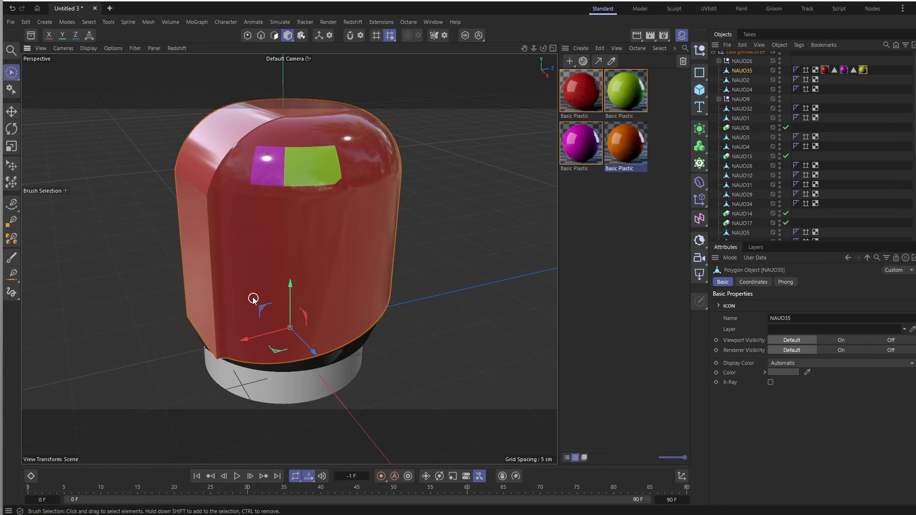
{"action": "key", "text": "Return"}
{"action": "mouse_move", "coordinate": [238, 295]}
{"action": "left_mouse_down"}
{"action": "mouse_move", "coordinate": [322, 286]}
{"action": "mouse_move", "coordinate": [417, 256]}
{"action": "left_mouse_up"}
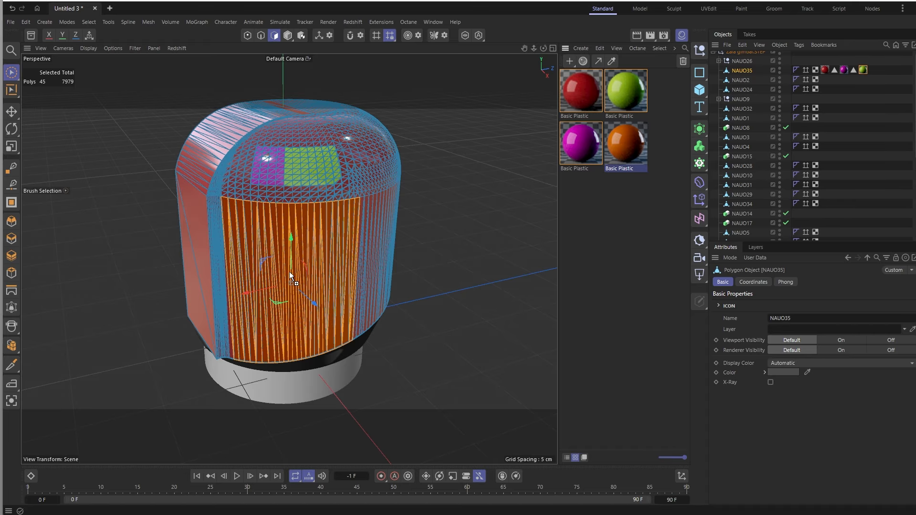
{"action": "left_click_drag", "start_coordinate": [290, 273], "coordinate": [291, 270]}
{"action": "left_click", "coordinate": [876, 88]}
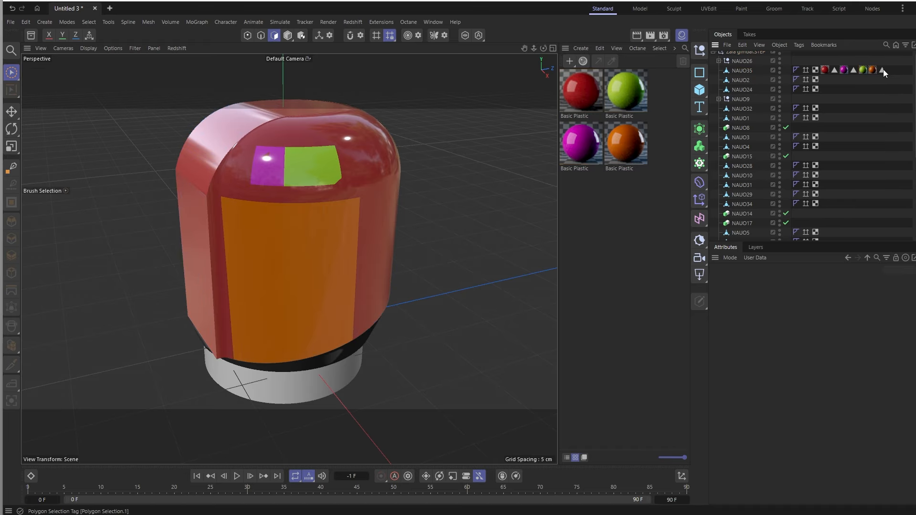
- Rename the polygon selection tag used by NAUO35's orange material to Bright Orange and copy that name
{"action": "left_click", "coordinate": [873, 70]}
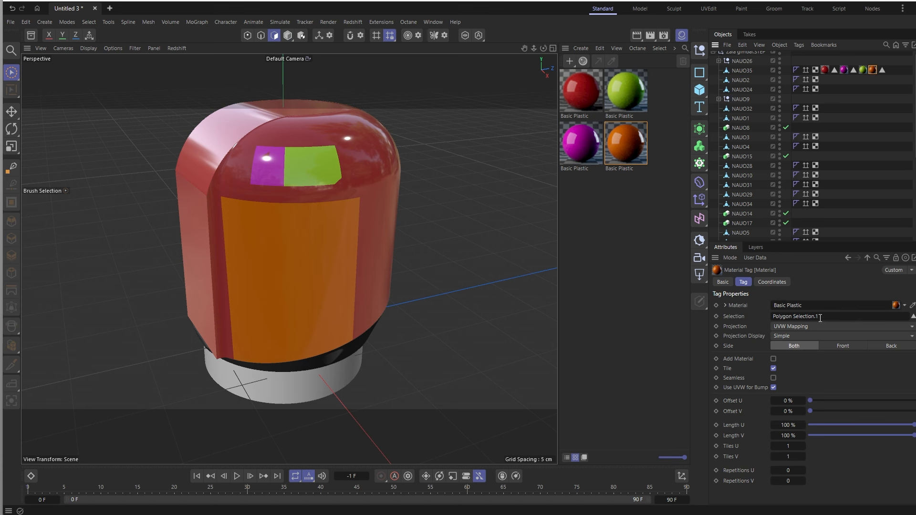
{"action": "left_click", "coordinate": [885, 71], "text": "ctrl"}
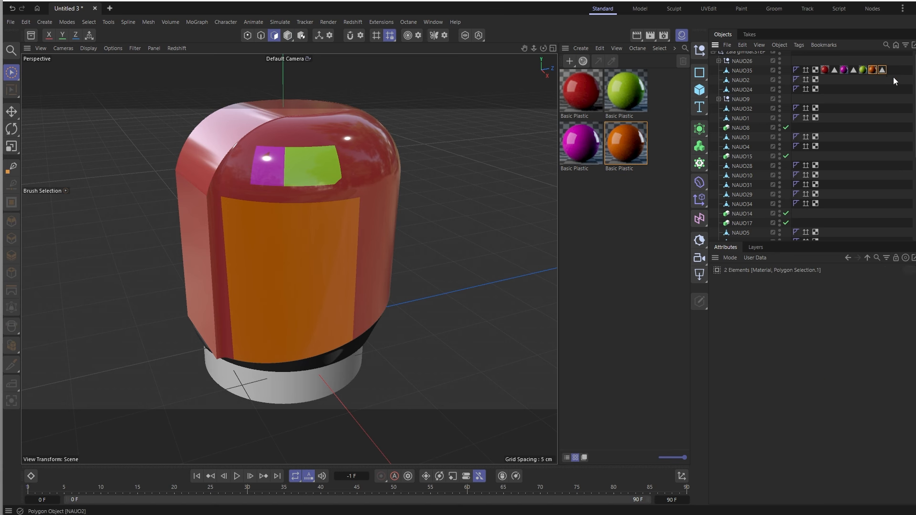
{"action": "left_click", "coordinate": [883, 69]}
{"action": "left_click", "coordinate": [812, 318]}
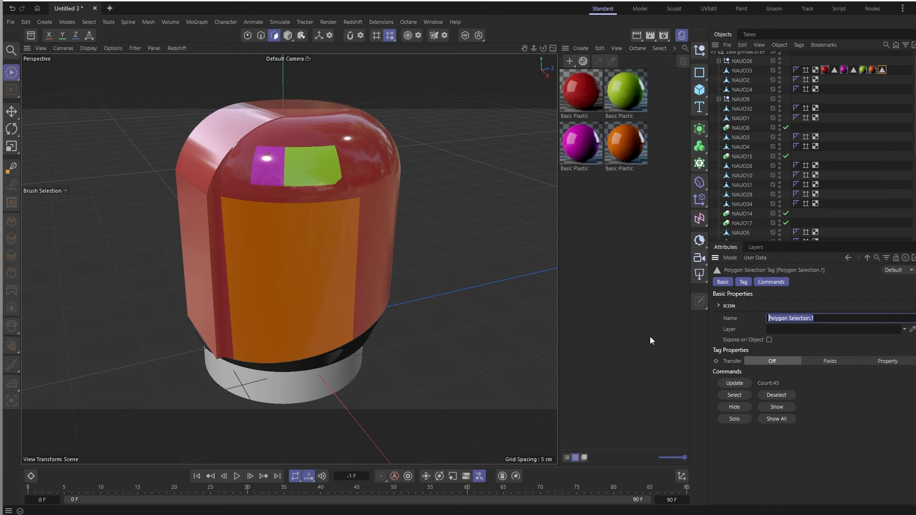
{"action": "type", "text": "Bright Orange"}
{"action": "key", "text": "Return"}
{"action": "key", "text": "ctrl+c"}
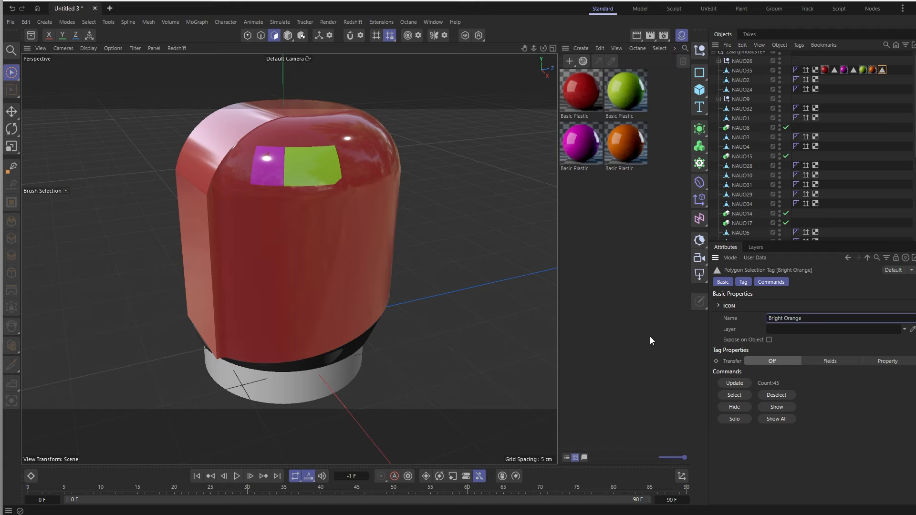
- Replace the selection name in NAUO35's orange material tag with Bright Orange
{"action": "left_click", "coordinate": [873, 69]}
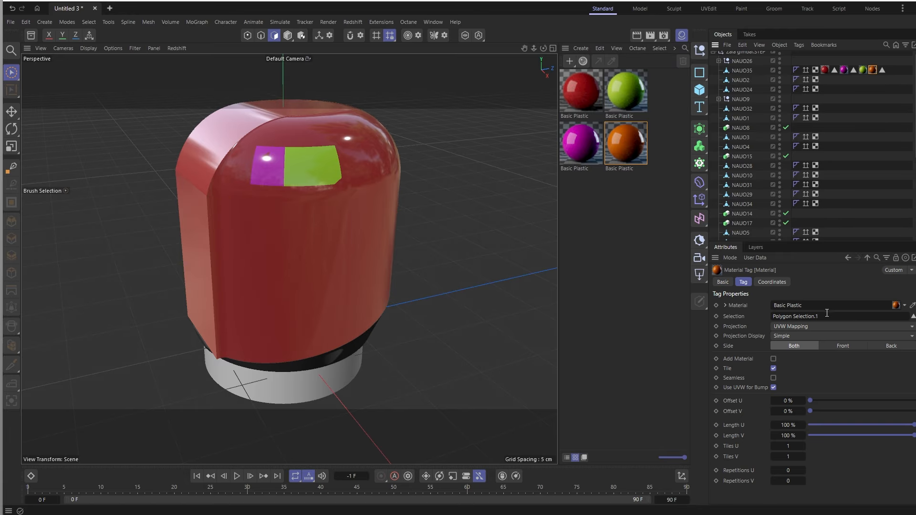
{"action": "left_click_drag", "start_coordinate": [821, 317], "coordinate": [707, 317]}
{"action": "key", "text": "ctrl+v"}
{"action": "key", "text": "Return"}
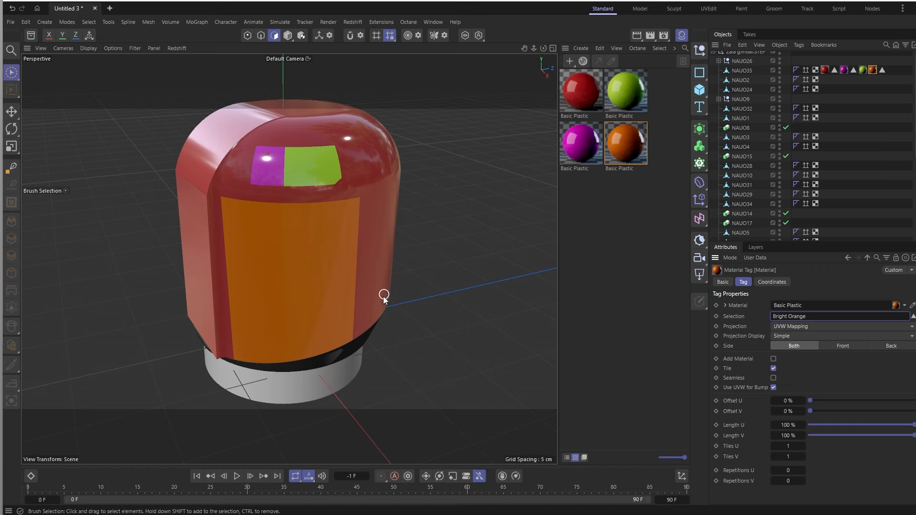
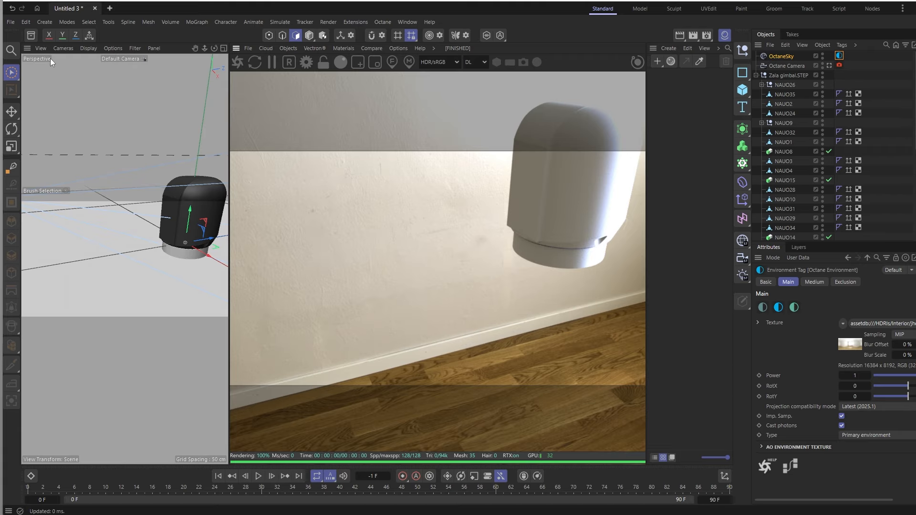
- Look through the Octane Camera and add a Backdrop object to the gimbal scene
{"action": "left_click", "coordinate": [128, 60]}
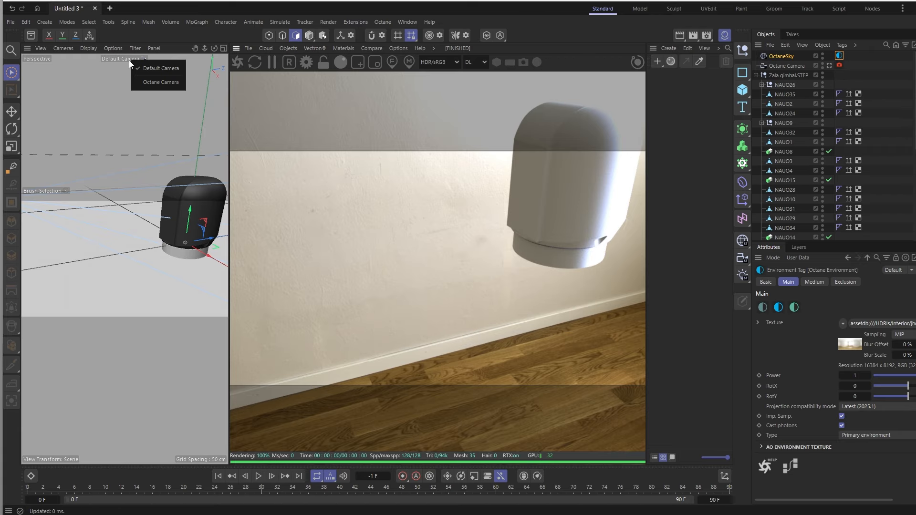
{"action": "left_click", "coordinate": [170, 81]}
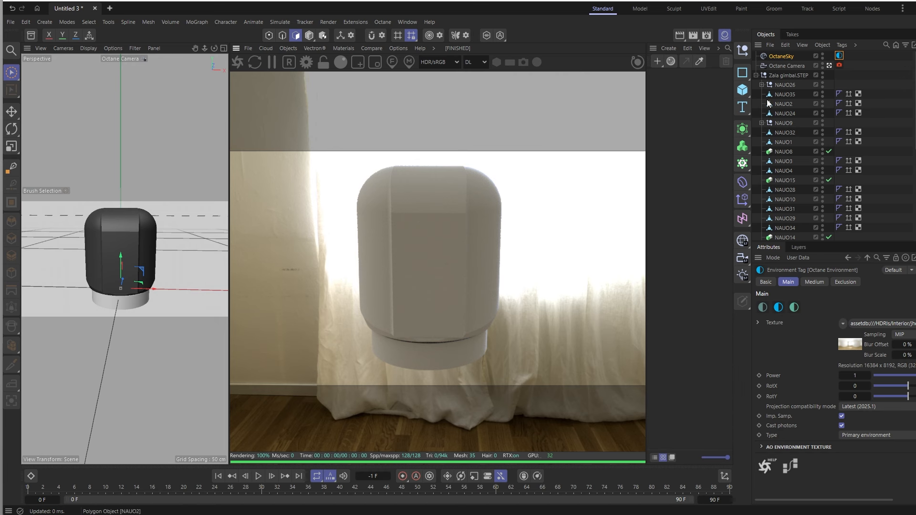
{"action": "left_click", "coordinate": [743, 91]}
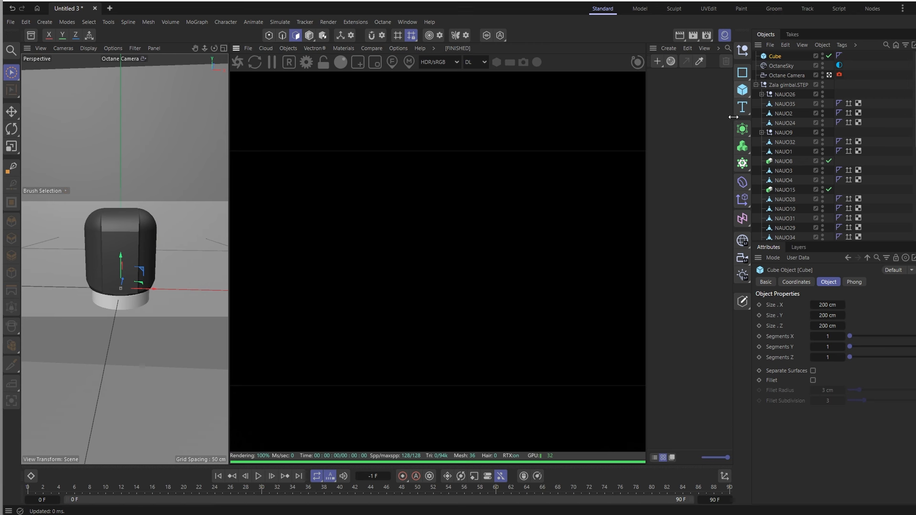
{"action": "key", "text": "ctrl+z"}
{"action": "left_click", "coordinate": [743, 90]}
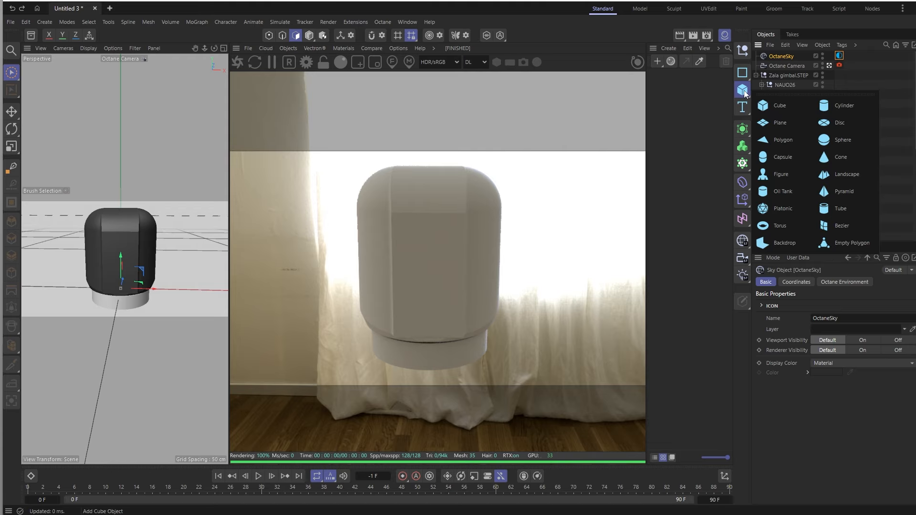
{"action": "left_click", "coordinate": [772, 242]}
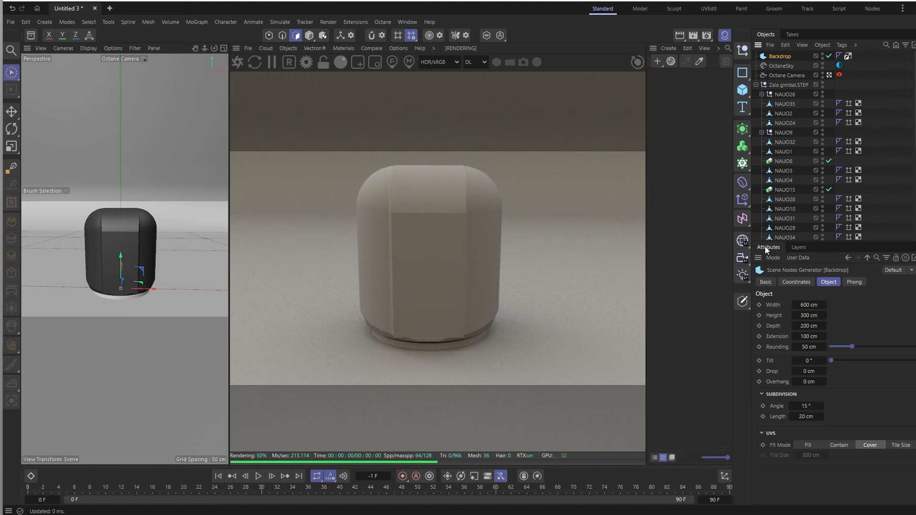
- Using the default camera, enlarge the backdrop to 615 cm width, 318 cm height and 146 cm extension
{"action": "left_click", "coordinate": [122, 57]}
{"action": "left_click", "coordinate": [141, 71]}
{"action": "left_click_drag", "start_coordinate": [161, 188], "coordinate": [185, 180], "text": "alt"}
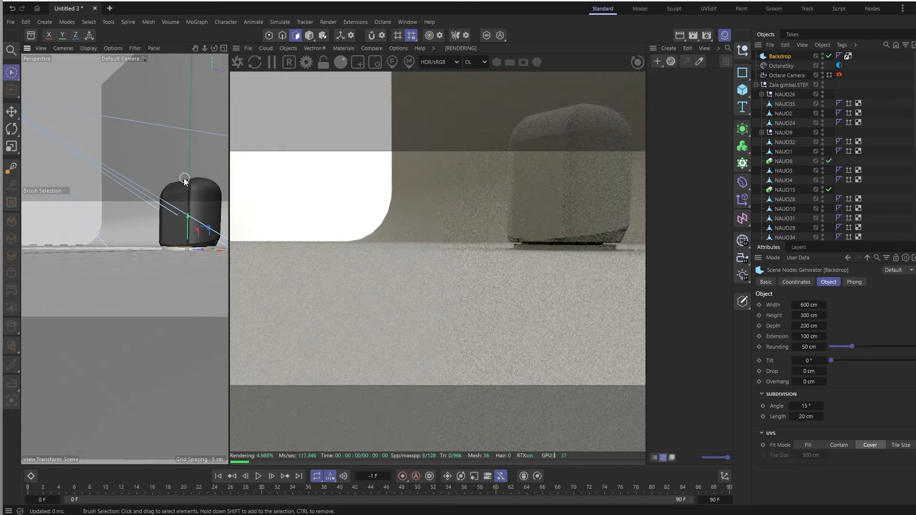
{"action": "right_click_drag", "start_coordinate": [184, 180], "coordinate": [123, 187], "text": "alt"}
{"action": "left_click_drag", "start_coordinate": [124, 188], "coordinate": [176, 260], "text": "alt"}
{"action": "middle_click_drag", "start_coordinate": [176, 260], "coordinate": [125, 298], "text": "alt"}
{"action": "right_click_drag", "start_coordinate": [130, 257], "coordinate": [165, 252], "text": "alt"}
{"action": "left_click_drag", "start_coordinate": [165, 252], "coordinate": [180, 214], "text": "alt"}
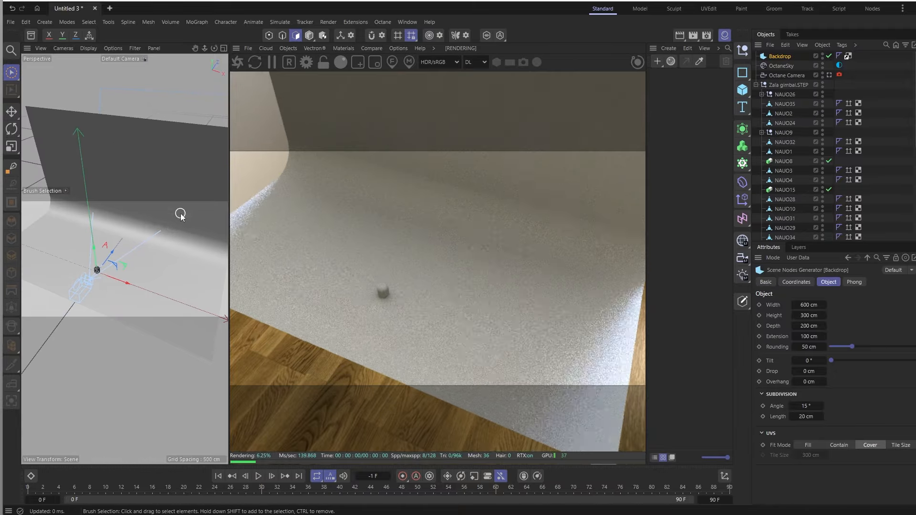
{"action": "mouse_move", "coordinate": [86, 282]}
{"action": "right_mouse_down", "text": "alt"}
{"action": "mouse_move", "coordinate": [123, 265]}
{"action": "mouse_move", "coordinate": [74, 294]}
{"action": "right_mouse_up", "text": "alt"}
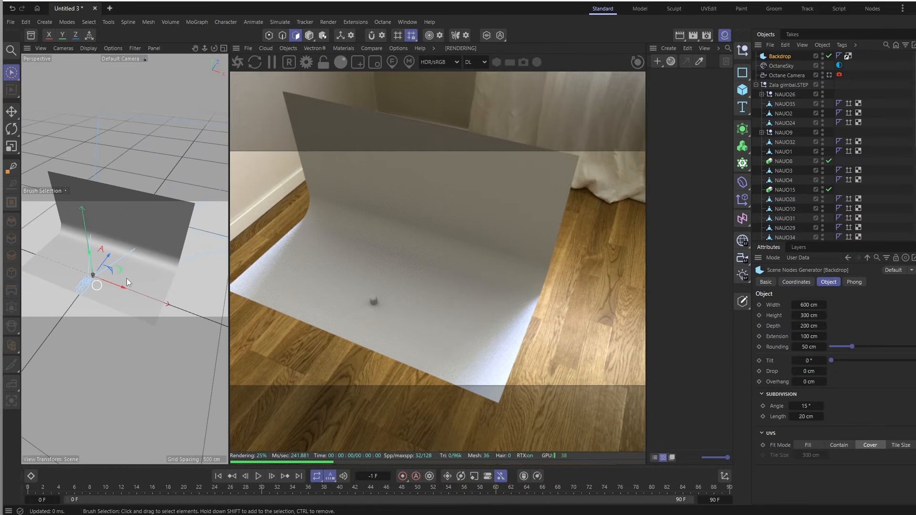
{"action": "left_click_drag", "start_coordinate": [824, 305], "coordinate": [828, 334]}
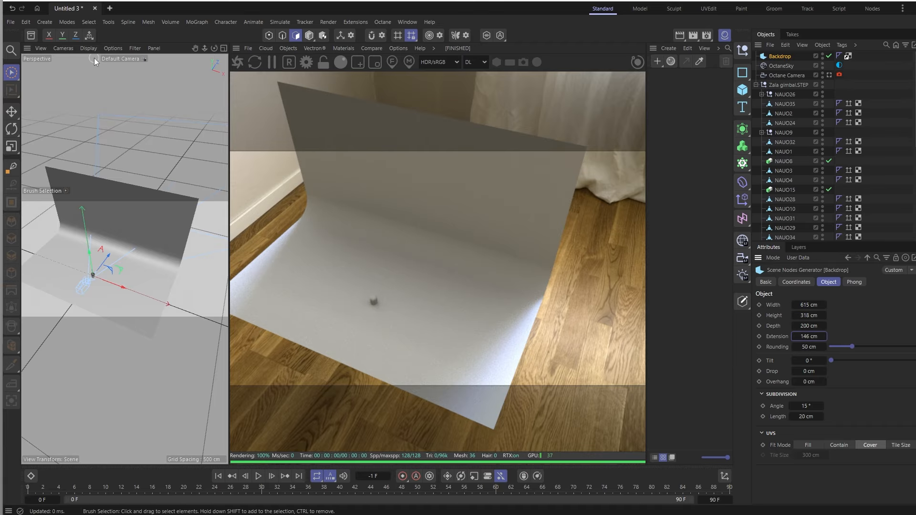
- Return to the Octane Camera view and lower the backdrop until the gimbal's whole base stands above it
{"action": "left_click", "coordinate": [121, 59]}
{"action": "left_click", "coordinate": [138, 78]}
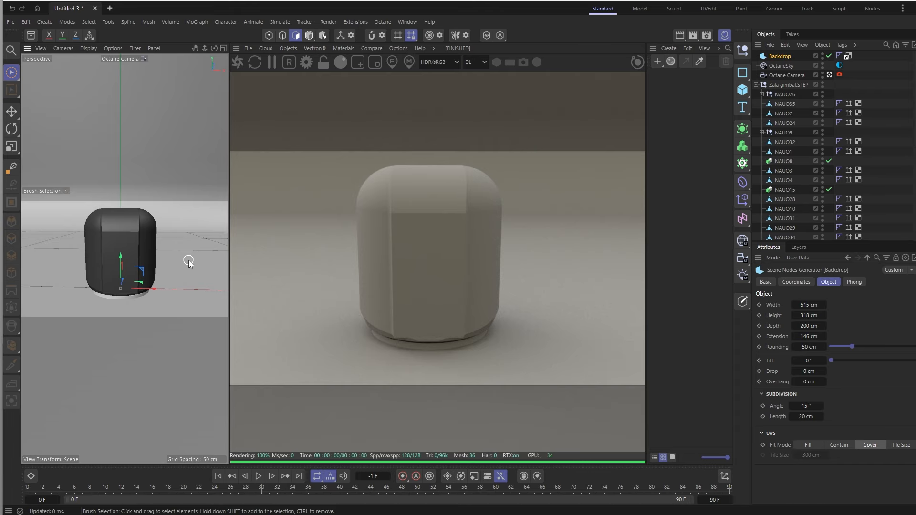
{"action": "key", "text": "e"}
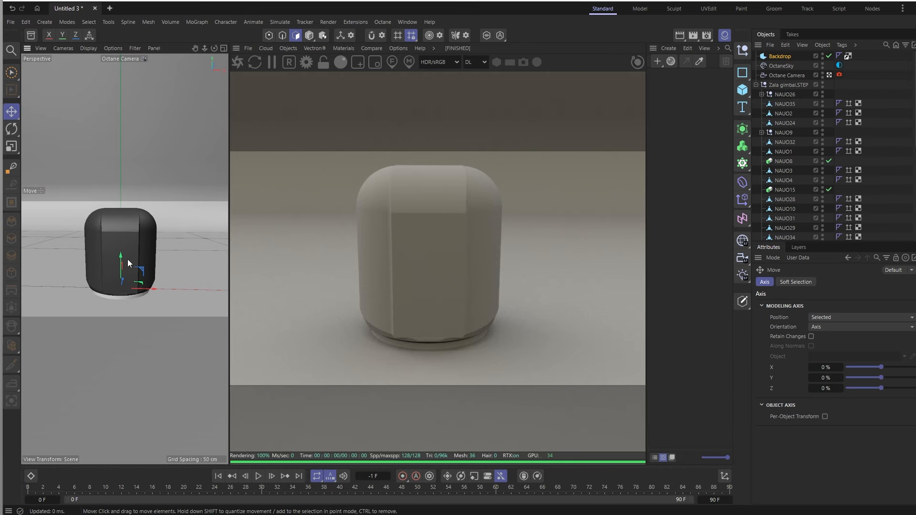
{"action": "mouse_move", "coordinate": [120, 260]}
{"action": "left_mouse_down"}
{"action": "mouse_move", "coordinate": [118, 273]}
{"action": "mouse_move", "coordinate": [118, 266]}
{"action": "left_mouse_up"}
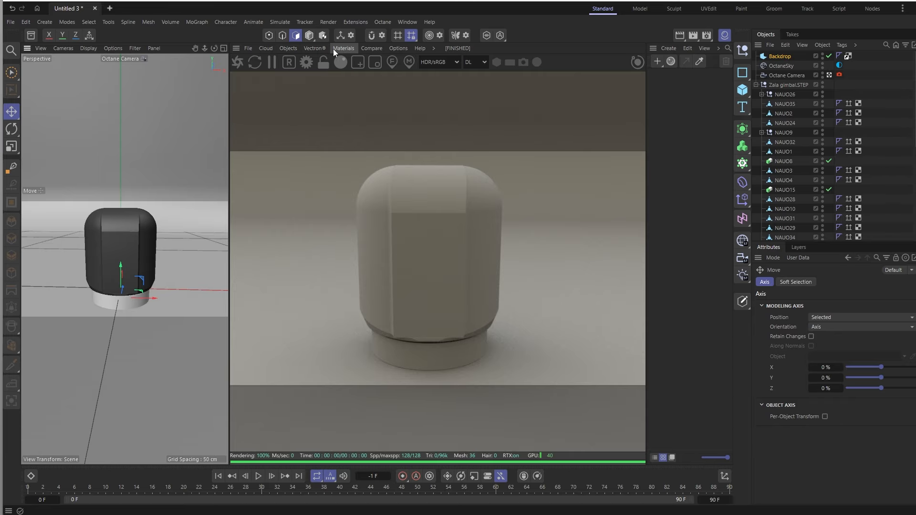
- Create an Octane Specular material and assign it to the gimbal's outer cover NAUO35
{"action": "left_click", "coordinate": [288, 49]}
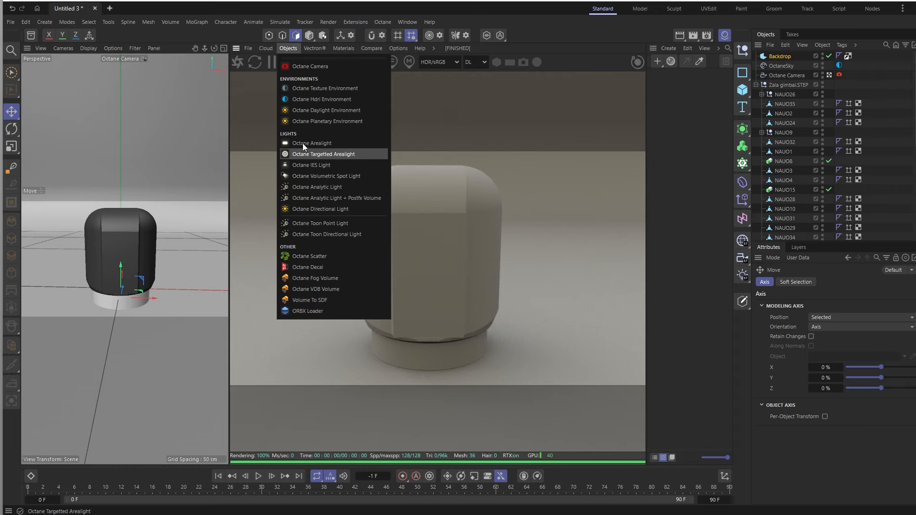
{"action": "mouse_move", "coordinate": [345, 47]}
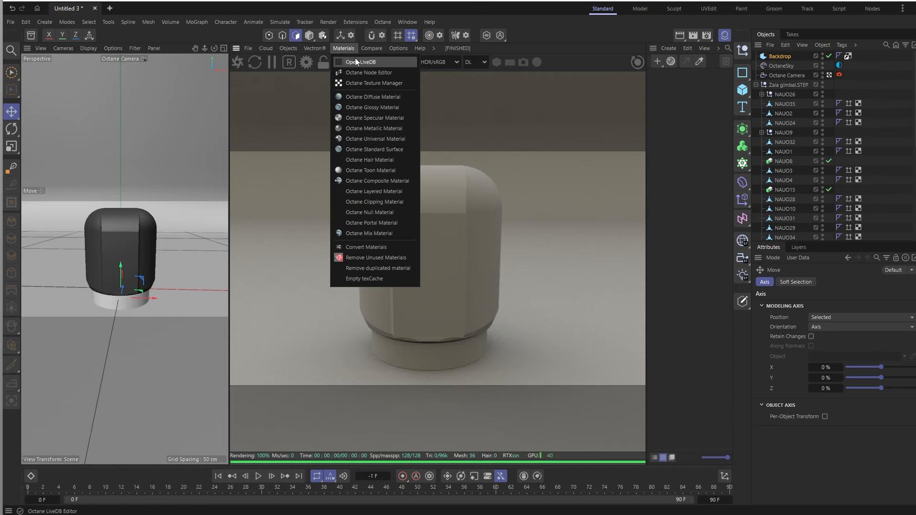
{"action": "left_click", "coordinate": [381, 118]}
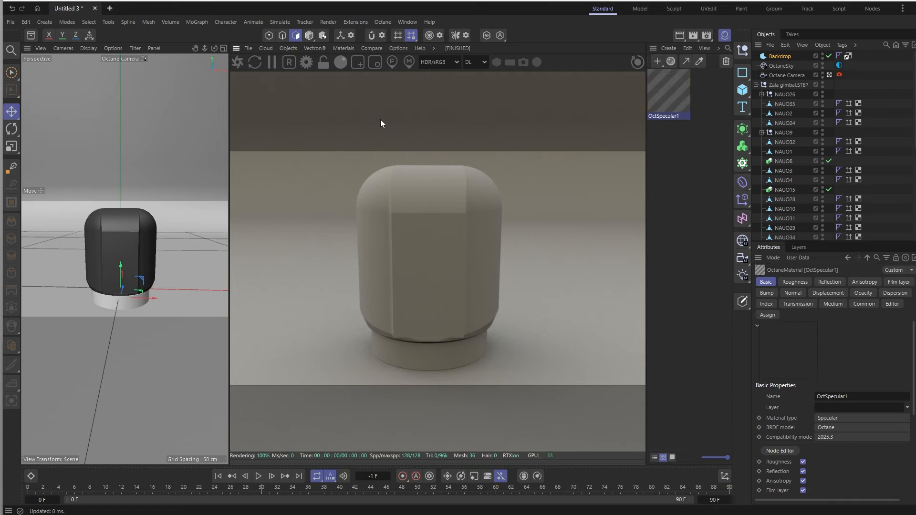
{"action": "left_click_drag", "start_coordinate": [677, 101], "coordinate": [157, 203]}
{"action": "left_click_drag", "start_coordinate": [96, 239], "coordinate": [96, 240]}
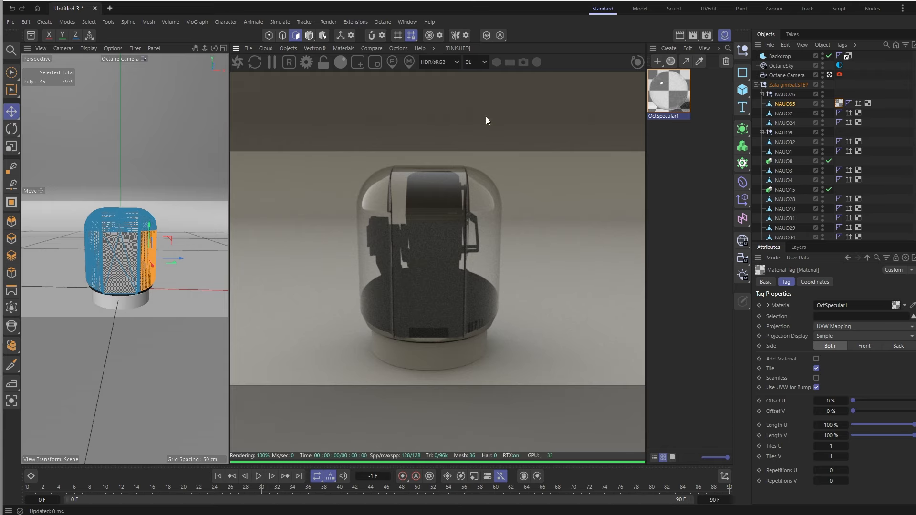
- Switch the Octane render kernel to path tracing and set its maximum samples to 1024
{"action": "left_click", "coordinate": [485, 63]}
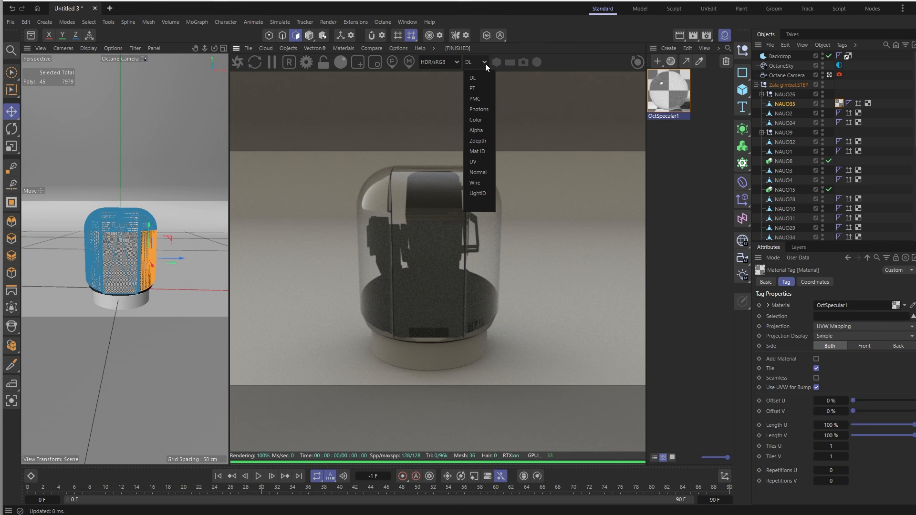
{"action": "left_click", "coordinate": [482, 88]}
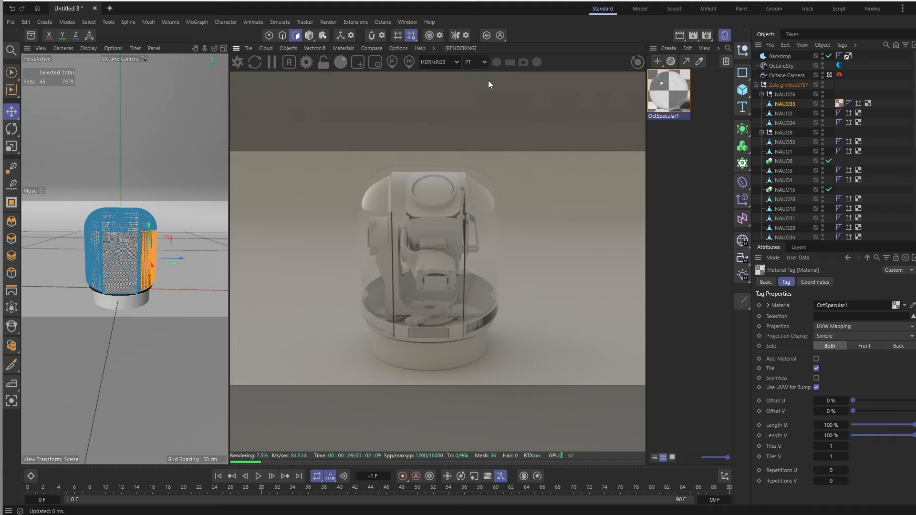
{"action": "left_click", "coordinate": [475, 61]}
{"action": "left_click", "coordinate": [474, 62]}
{"action": "left_click", "coordinate": [306, 63]}
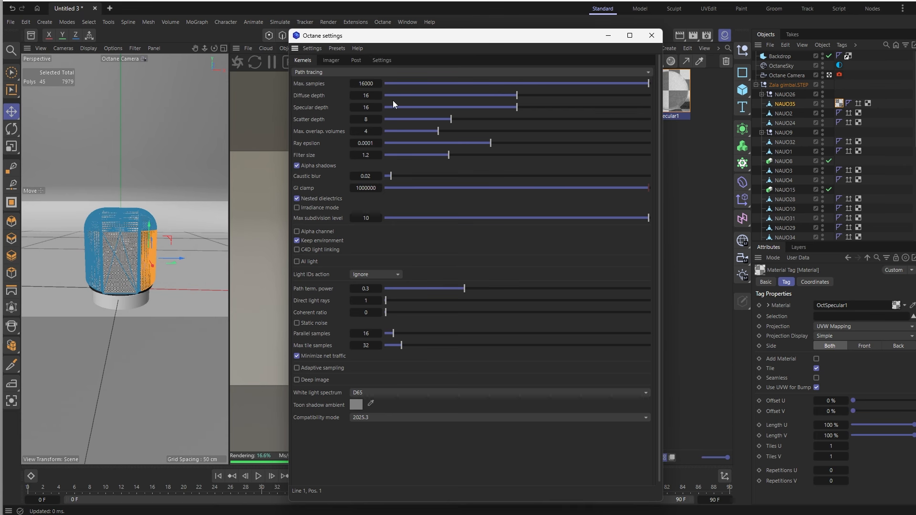
{"action": "left_click", "coordinate": [363, 85]}
{"action": "type", "text": "1024"}
{"action": "key", "text": "Return"}
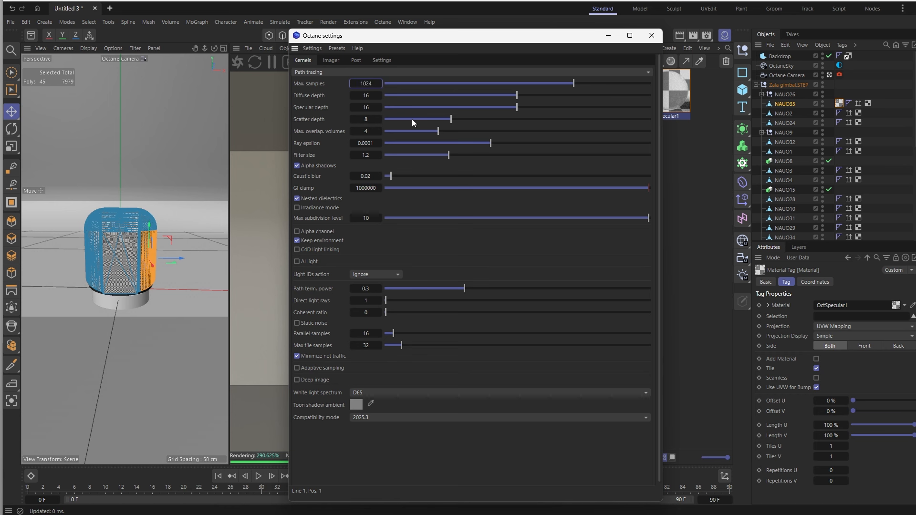
{"action": "left_click", "coordinate": [657, 35]}
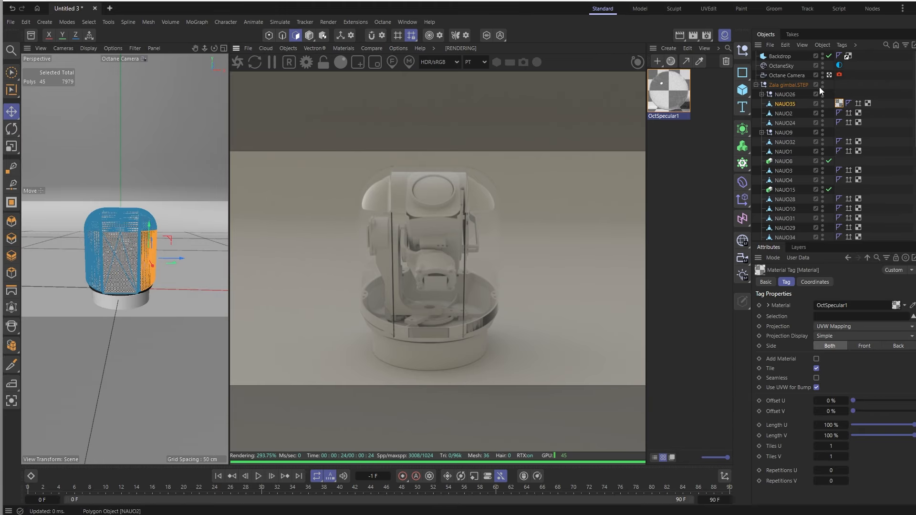
- Enable the imager in the Octane Camera's settings
{"action": "left_click", "coordinate": [787, 75]}
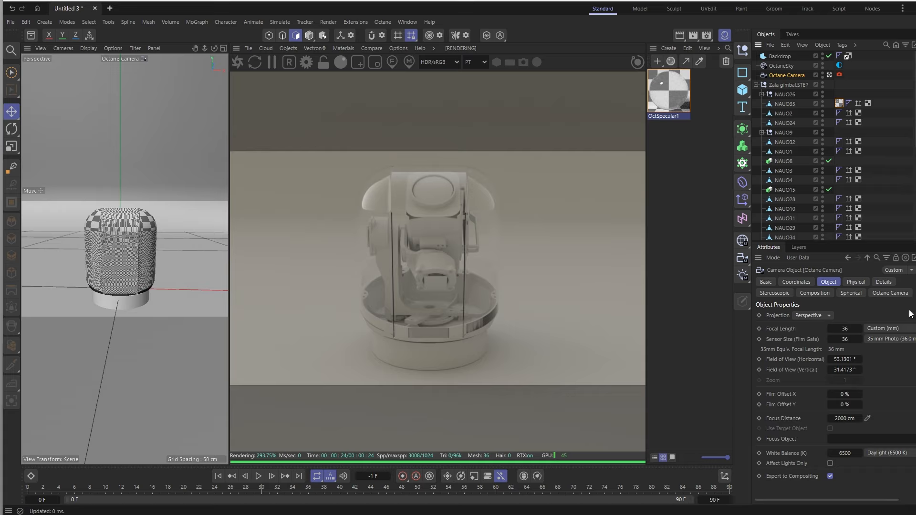
{"action": "left_click", "coordinate": [890, 294]}
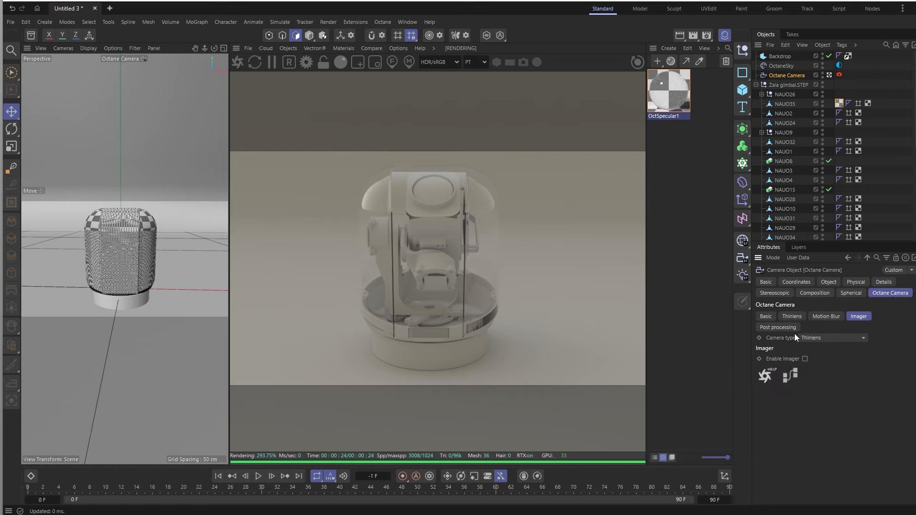
{"action": "left_click", "coordinate": [805, 359]}
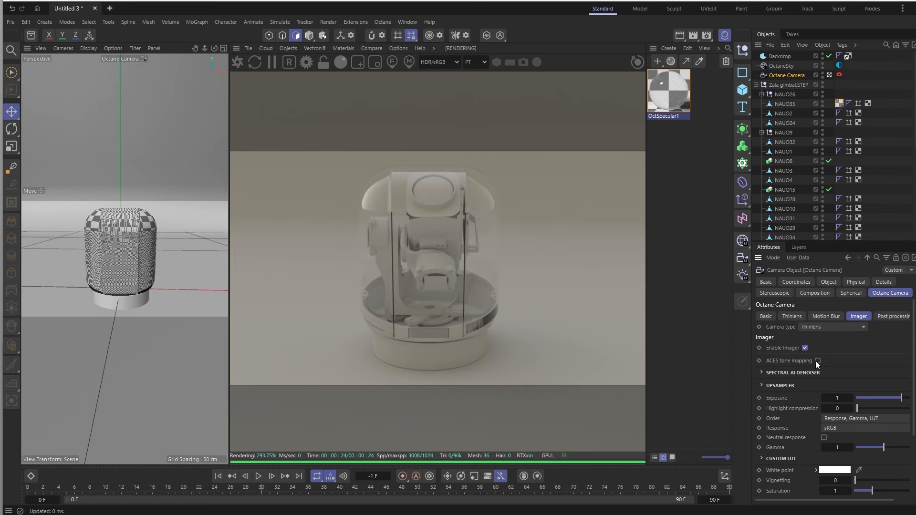
- Enable the Octane Camera's spectral AI denoiser and its post processing, with bloom power raised to about 18
{"action": "left_click", "coordinate": [783, 373]}
{"action": "left_click", "coordinate": [829, 384]}
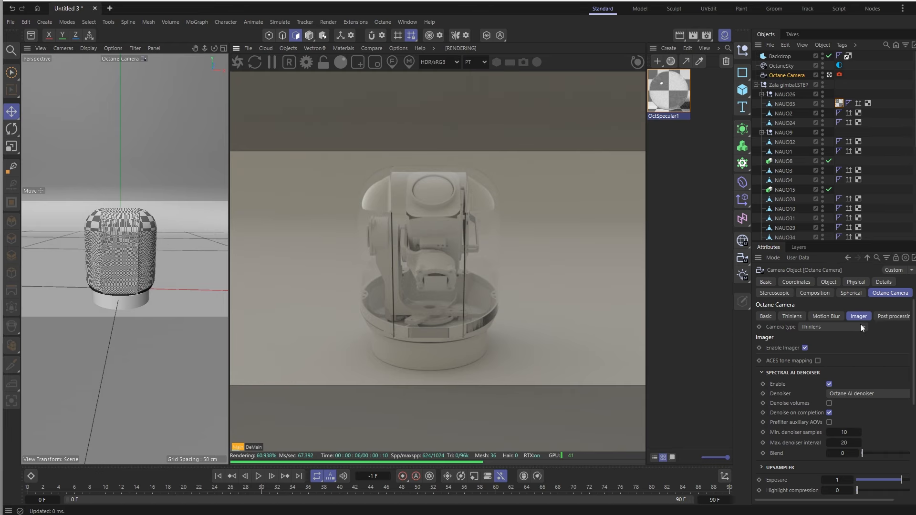
{"action": "left_click", "coordinate": [891, 316]}
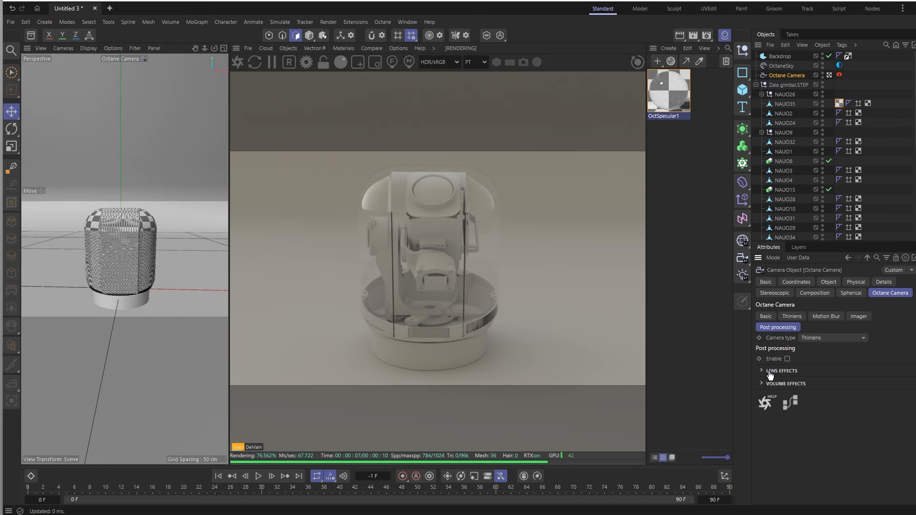
{"action": "left_click", "coordinate": [787, 358]}
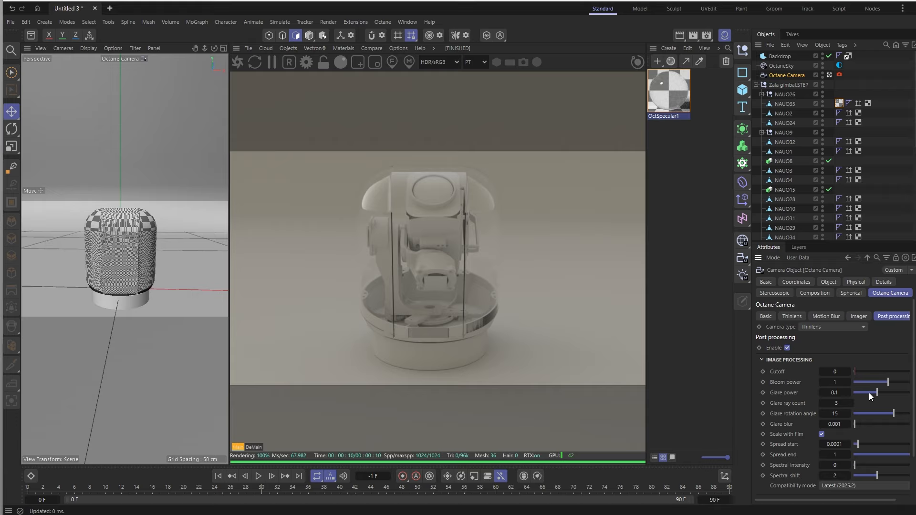
{"action": "left_click_drag", "start_coordinate": [888, 381], "coordinate": [903, 382]}
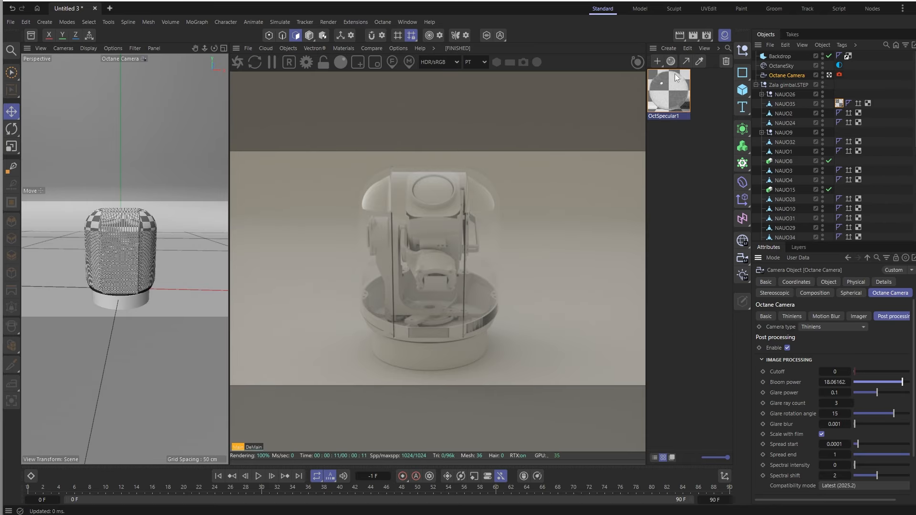
- Create an Octane Metallic material and assign it to the gimbal's round base NAUO32
{"action": "left_click", "coordinate": [345, 48]}
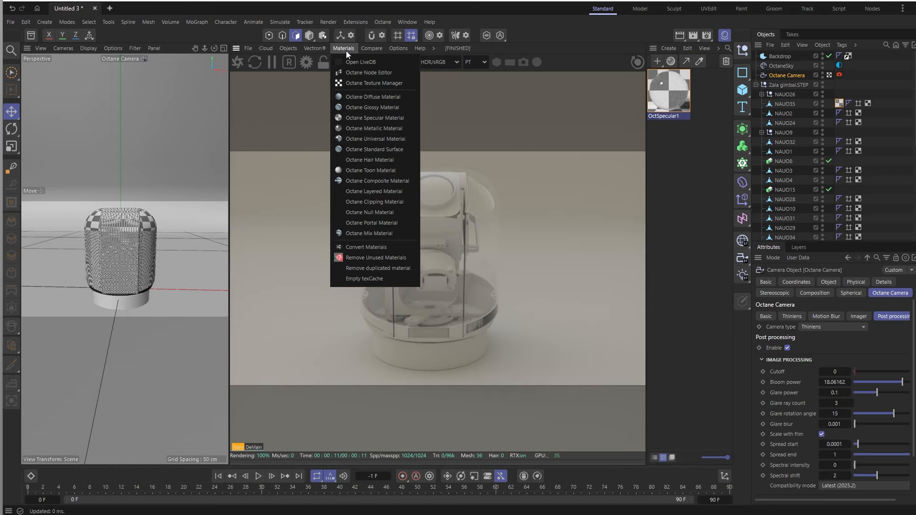
{"action": "left_click", "coordinate": [365, 129]}
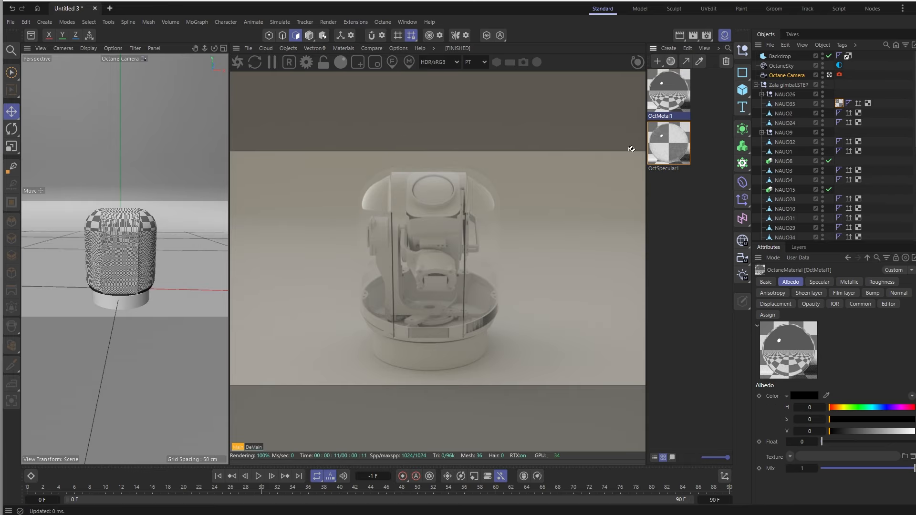
{"action": "left_click_drag", "start_coordinate": [631, 148], "coordinate": [432, 359]}
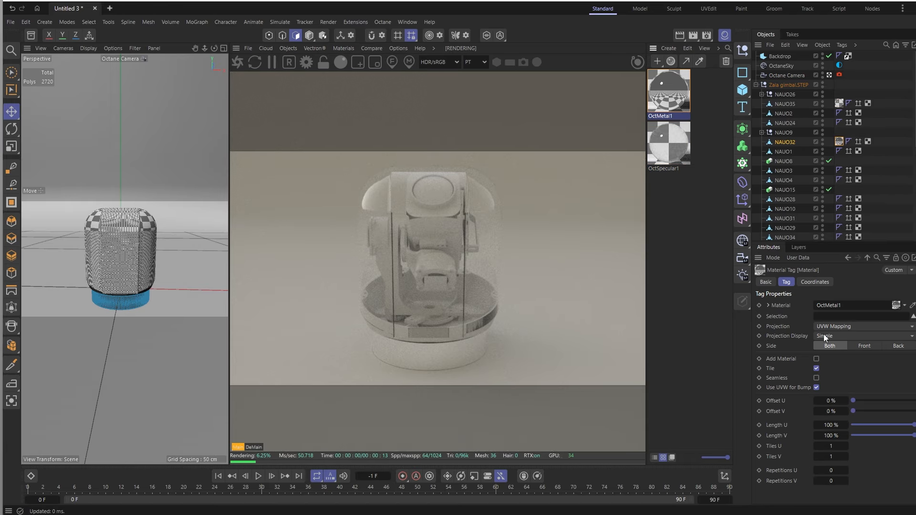
- Look through the reflection, anisotropy, roughness and basic settings of the OctSpecular1 material
{"action": "left_click", "coordinate": [671, 137]}
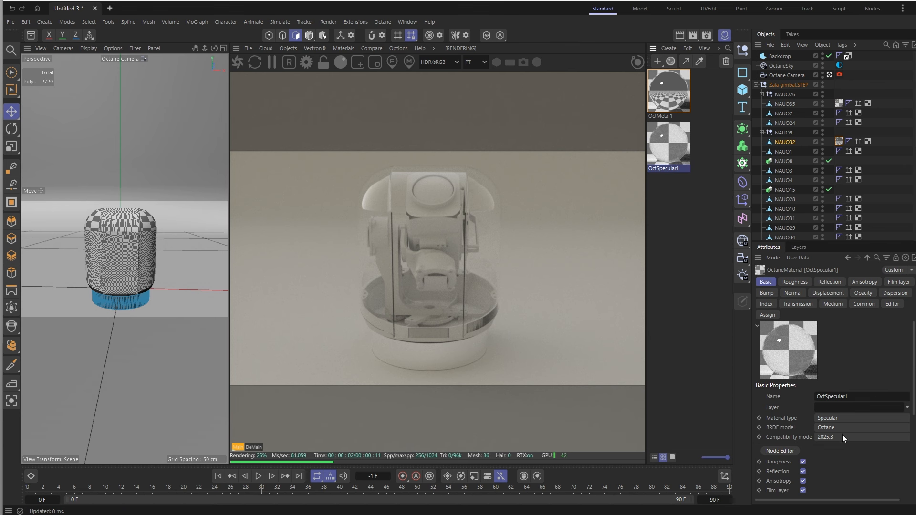
{"action": "left_click", "coordinate": [829, 281]}
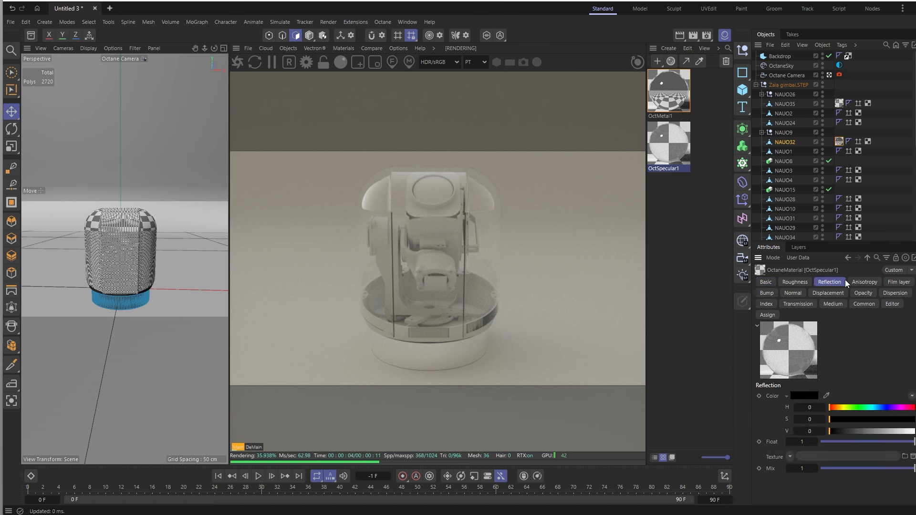
{"action": "left_click", "coordinate": [865, 282]}
{"action": "left_click", "coordinate": [830, 281]}
{"action": "left_click", "coordinate": [805, 283]}
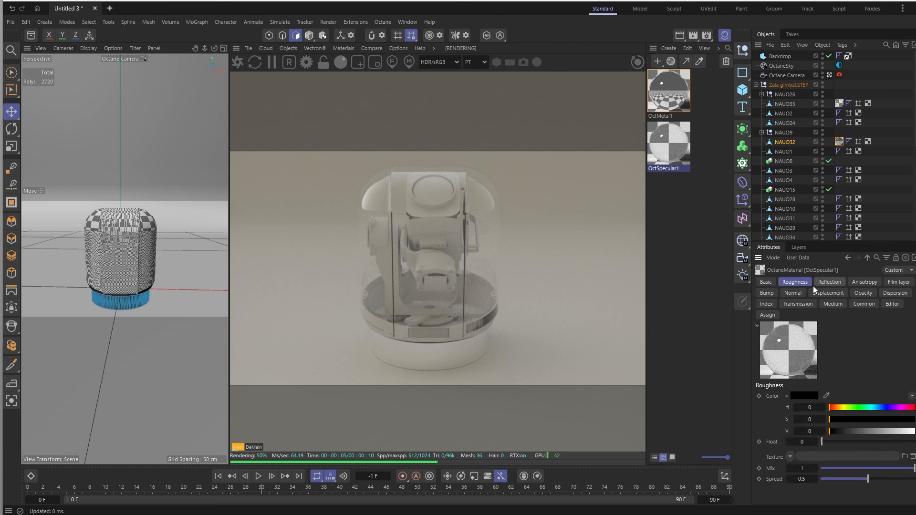
{"action": "left_click", "coordinate": [768, 282]}
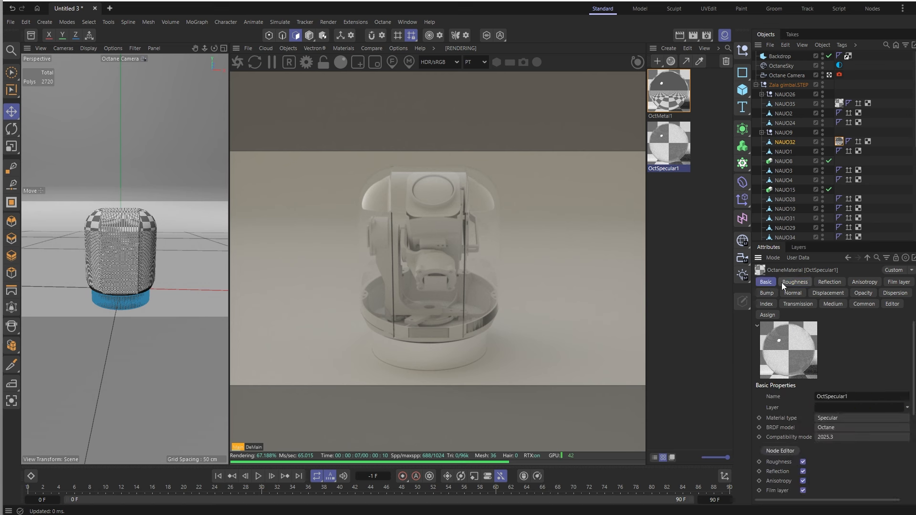
- Open OctSpecular1 in the Octane Node Editor, enlarge the editor window and reposition the material node
{"action": "left_click", "coordinate": [781, 451]}
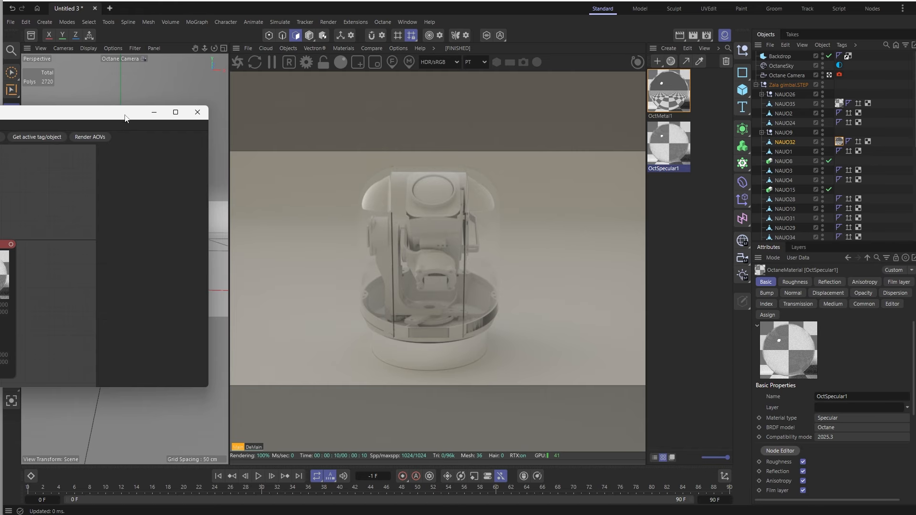
{"action": "left_click_drag", "start_coordinate": [126, 119], "coordinate": [399, 114]}
{"action": "middle_click_drag", "start_coordinate": [315, 241], "coordinate": [378, 168]}
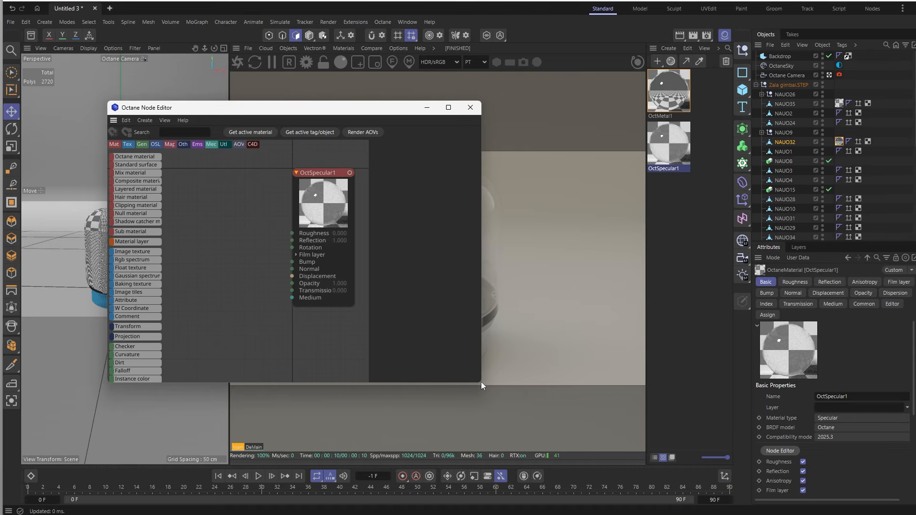
{"action": "left_click_drag", "start_coordinate": [483, 388], "coordinate": [671, 433]}
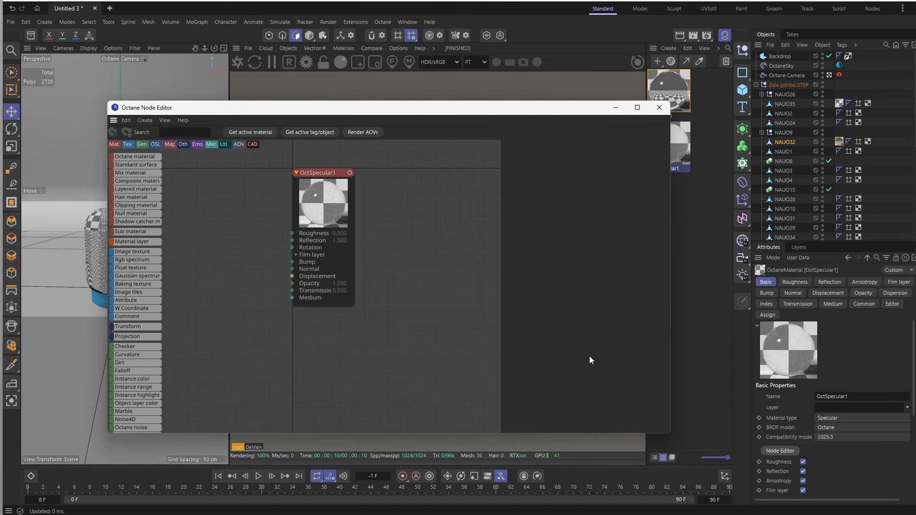
{"action": "left_click_drag", "start_coordinate": [445, 219], "coordinate": [467, 186]}
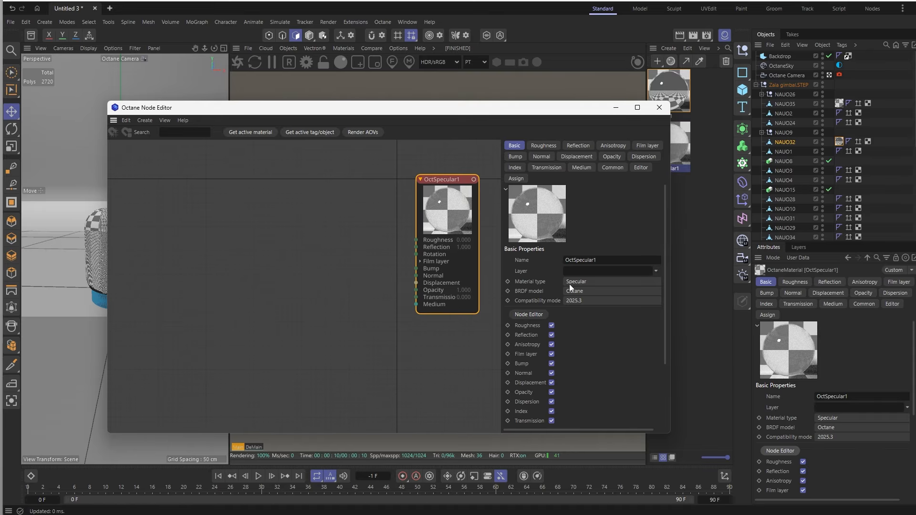
- Look through the node types available for the material in the Octane Node Editor
{"action": "mouse_move", "coordinate": [113, 255]}
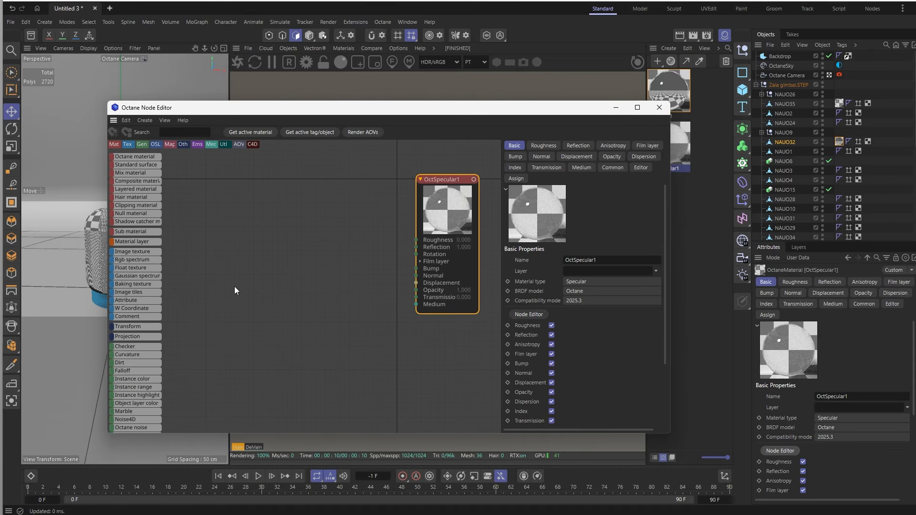
{"action": "scroll", "coordinate": [136, 245], "scroll_direction": "down", "scroll_amount": 5}
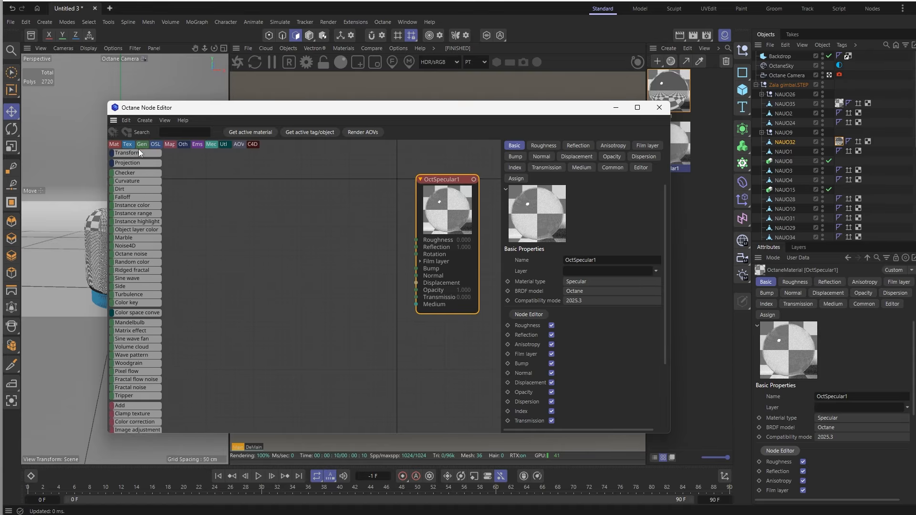
{"action": "middle_click_drag", "start_coordinate": [151, 152], "coordinate": [190, 231]}
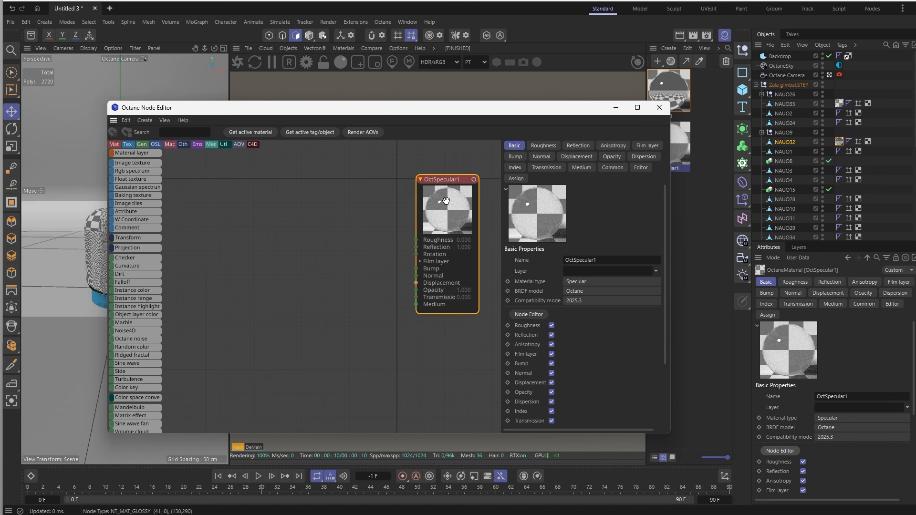
{"action": "left_click_drag", "start_coordinate": [465, 193], "coordinate": [385, 197]}
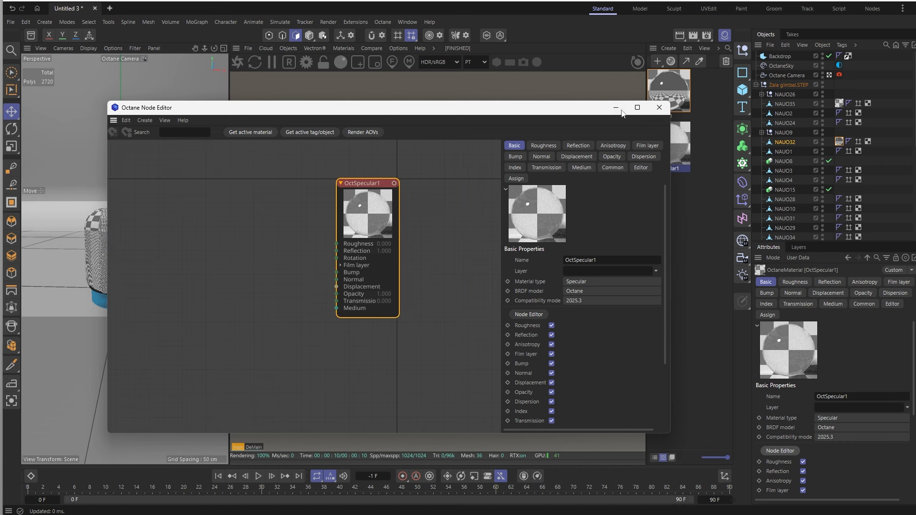
- Load OctMetal1 in the Node Editor and connect an RGB spectrum node to its Specular input
{"action": "left_click_drag", "start_coordinate": [622, 109], "coordinate": [571, 212]}
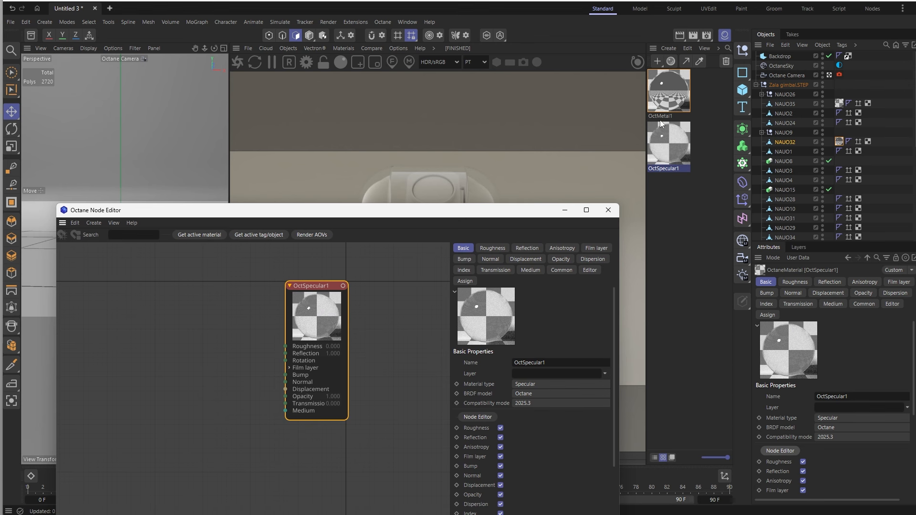
{"action": "left_click", "coordinate": [670, 90]}
{"action": "left_click_drag", "start_coordinate": [374, 210], "coordinate": [522, 89]}
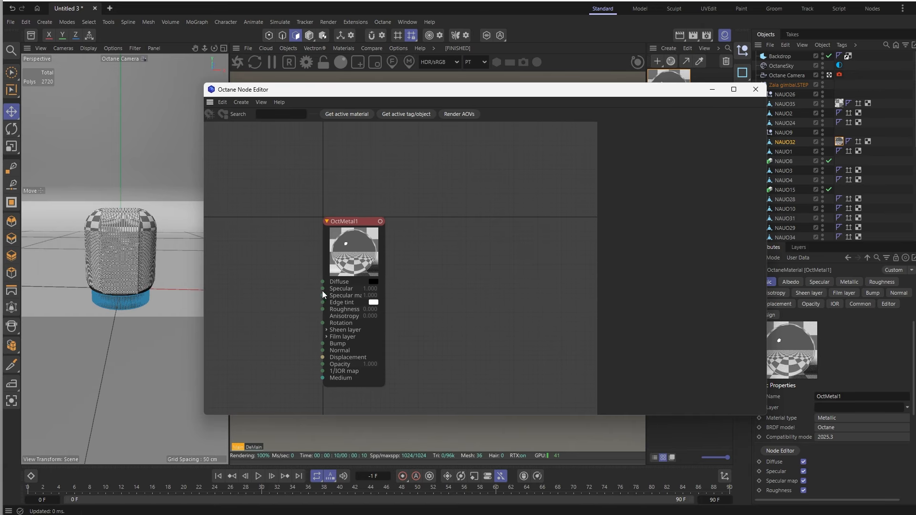
{"action": "left_click_drag", "start_coordinate": [323, 289], "coordinate": [271, 298]}
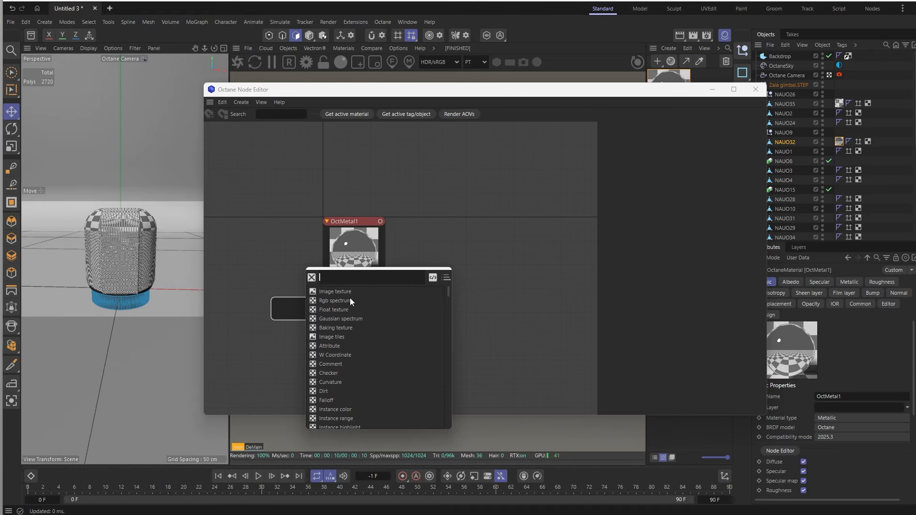
{"action": "left_click", "coordinate": [337, 301]}
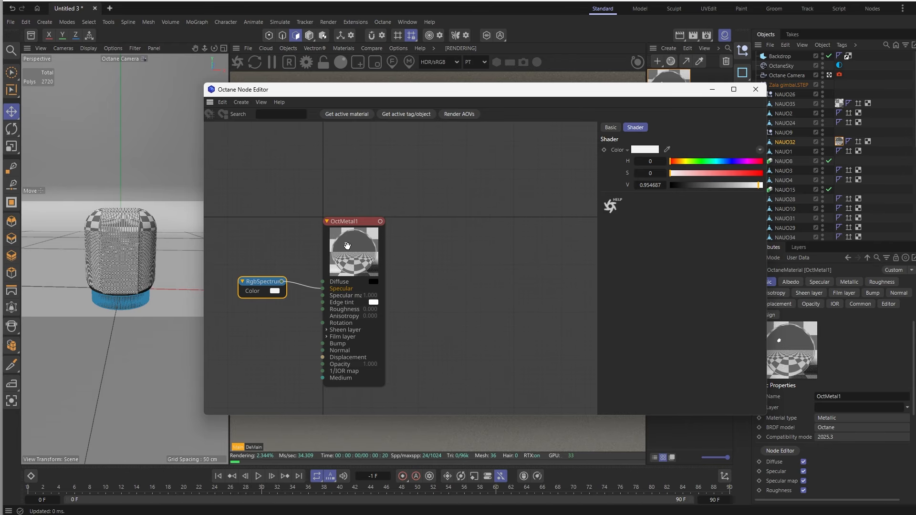
- Try a saturated tint such as red on the RGB spectrum color and return it to near white
{"action": "left_click_drag", "start_coordinate": [592, 90], "coordinate": [131, 119]}
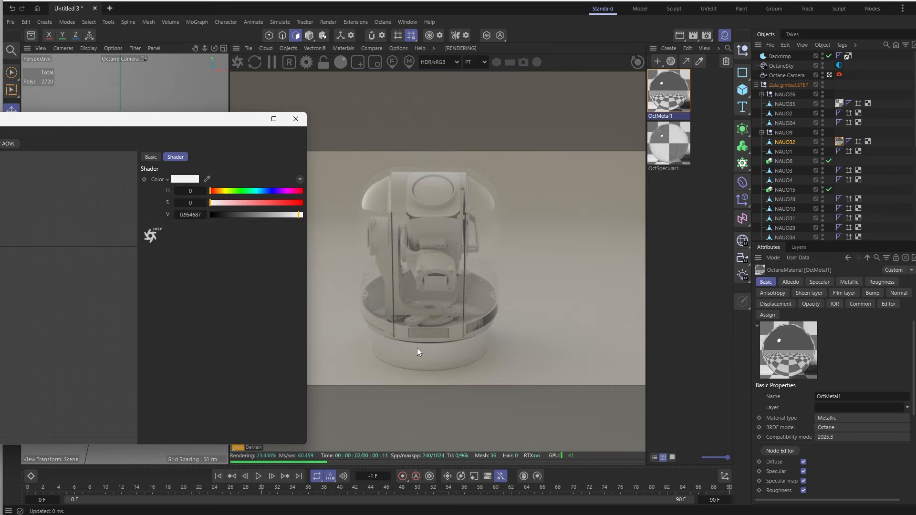
{"action": "left_click", "coordinate": [261, 202]}
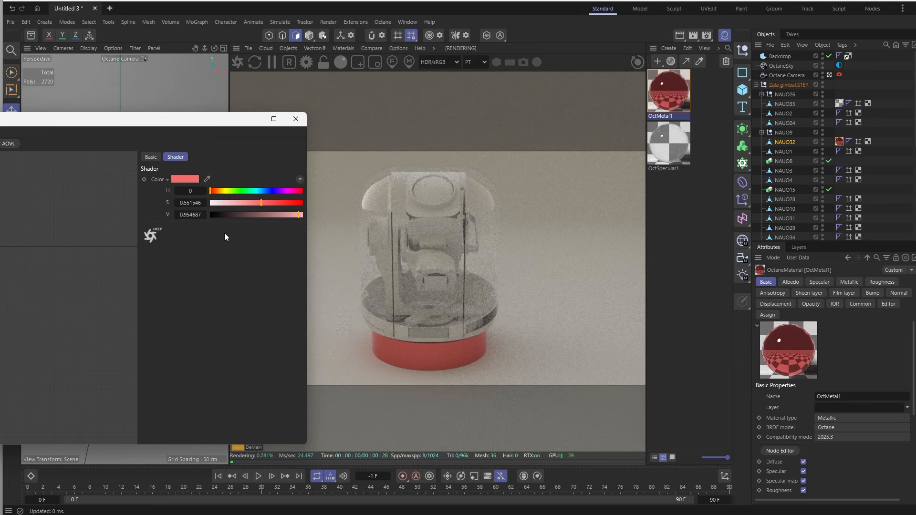
{"action": "left_click_drag", "start_coordinate": [242, 192], "coordinate": [214, 203]}
{"action": "left_click", "coordinate": [245, 203]}
{"action": "left_click", "coordinate": [227, 203]}
{"action": "left_click", "coordinate": [216, 203]}
- Set the OctMetal1 material's roughness float to about 0.164
{"action": "left_click_drag", "start_coordinate": [214, 119], "coordinate": [613, 59]}
{"action": "left_click", "coordinate": [284, 281]}
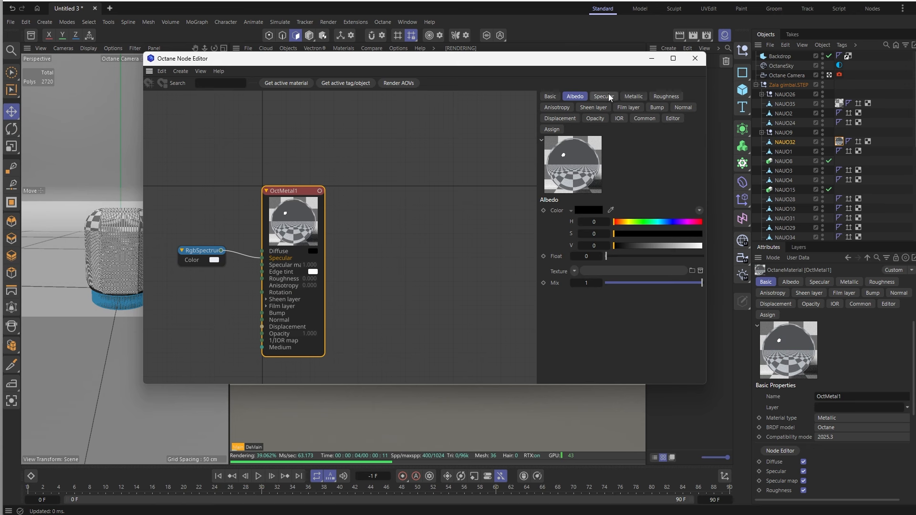
{"action": "left_click", "coordinate": [659, 97]}
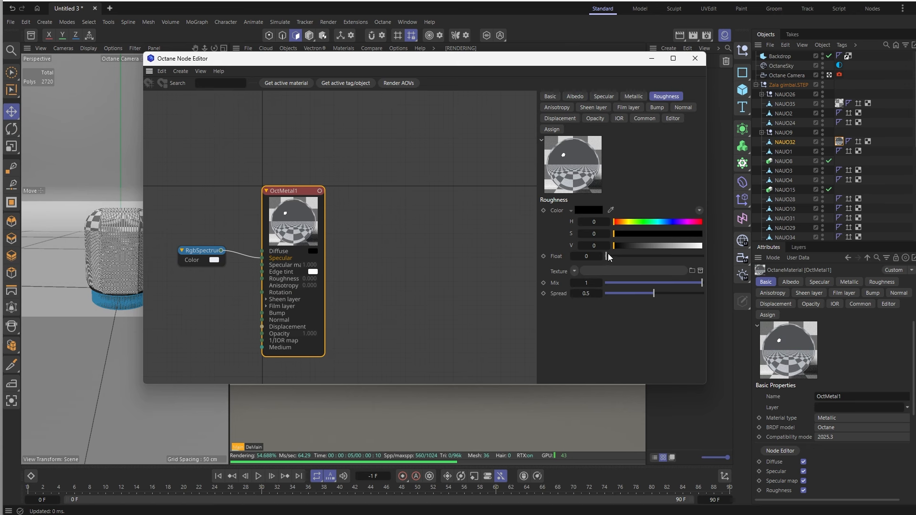
{"action": "left_click_drag", "start_coordinate": [608, 257], "coordinate": [641, 257]}
- Dock the Octane Node Editor below the perspective viewport and widen both against the live render view
{"action": "mouse_move", "coordinate": [583, 61]}
{"action": "left_mouse_down"}
{"action": "mouse_move", "coordinate": [65, 137]}
{"action": "mouse_move", "coordinate": [587, 72]}
{"action": "left_mouse_up"}
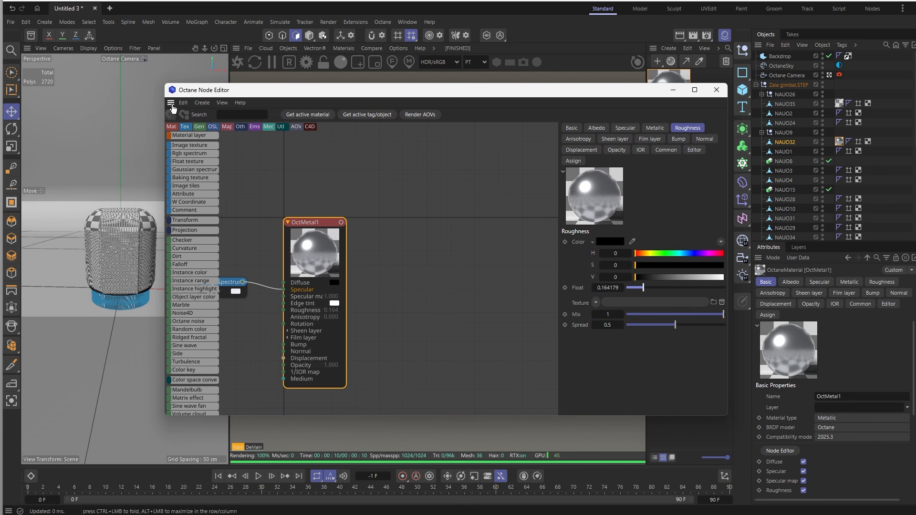
{"action": "left_click_drag", "start_coordinate": [171, 103], "coordinate": [86, 456]}
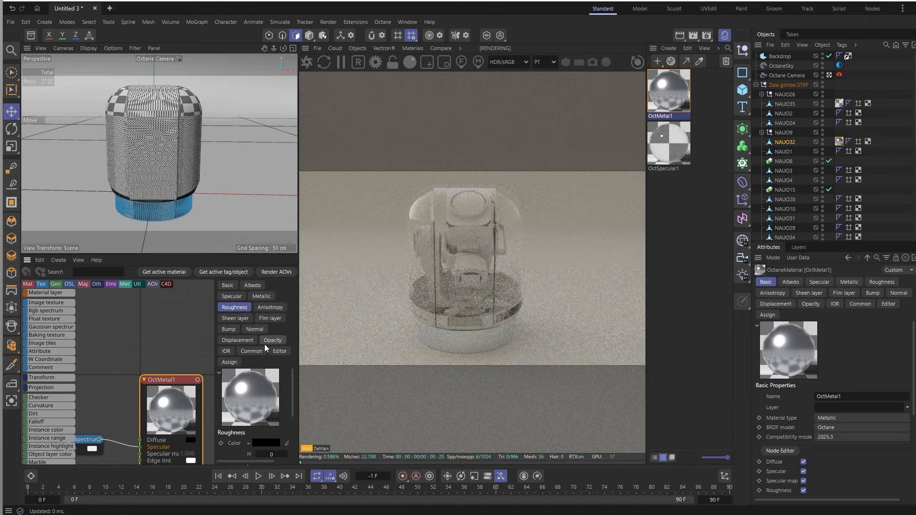
{"action": "left_click_drag", "start_coordinate": [301, 329], "coordinate": [333, 329]}
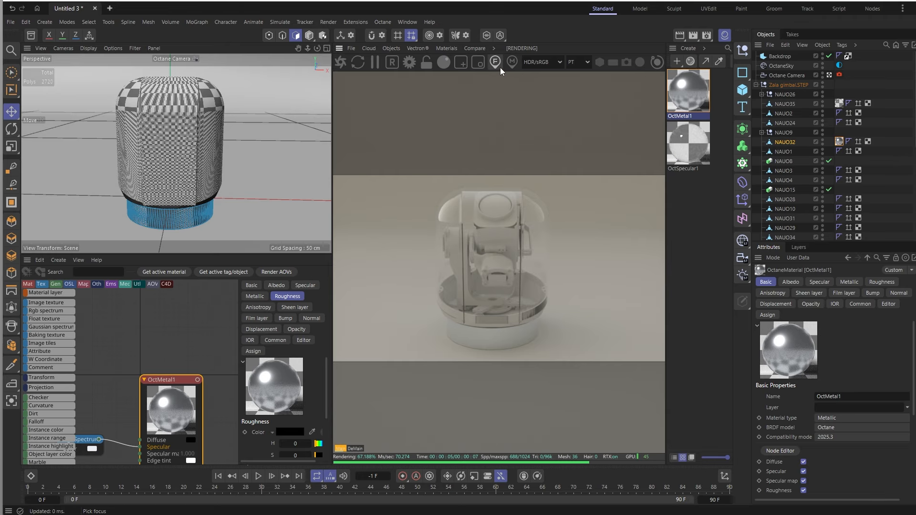
- Pick the outer cover's OctSpecular1 material from the live render and bring its node into view
{"action": "left_click", "coordinate": [513, 63]}
{"action": "left_click", "coordinate": [546, 232]}
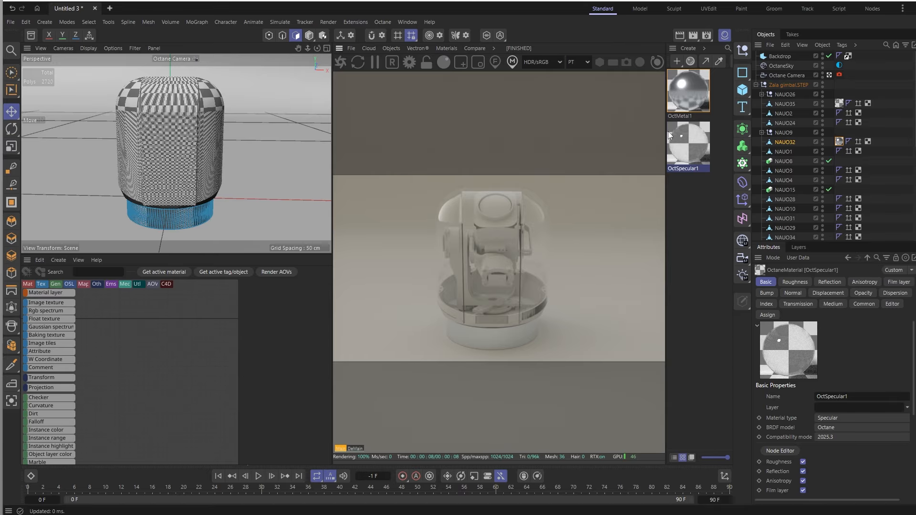
{"action": "middle_click_drag", "start_coordinate": [187, 354], "coordinate": [106, 330]}
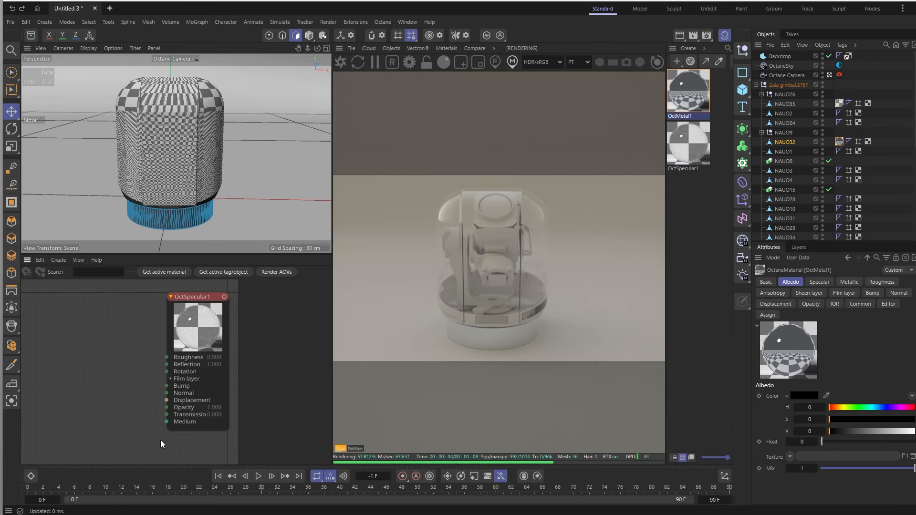
- Connect an Absorption medium node to the Medium input of OctSpecular1 and place it beside the material
{"action": "left_click_drag", "start_coordinate": [167, 422], "coordinate": [113, 432]}
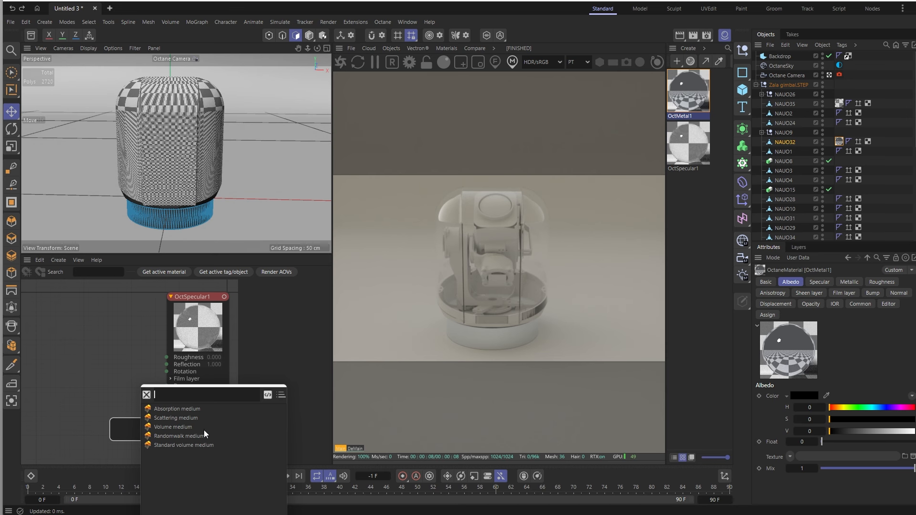
{"action": "left_click", "coordinate": [184, 409]}
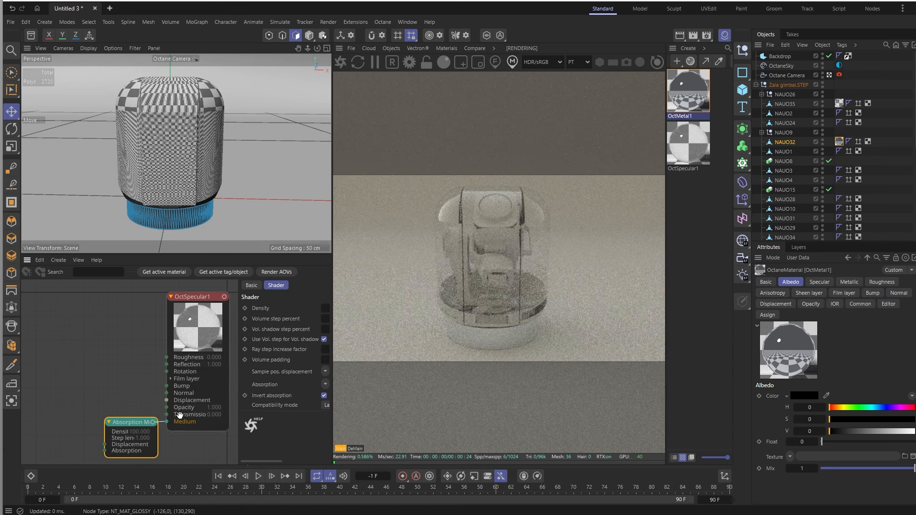
{"action": "left_click_drag", "start_coordinate": [135, 420], "coordinate": [137, 406]}
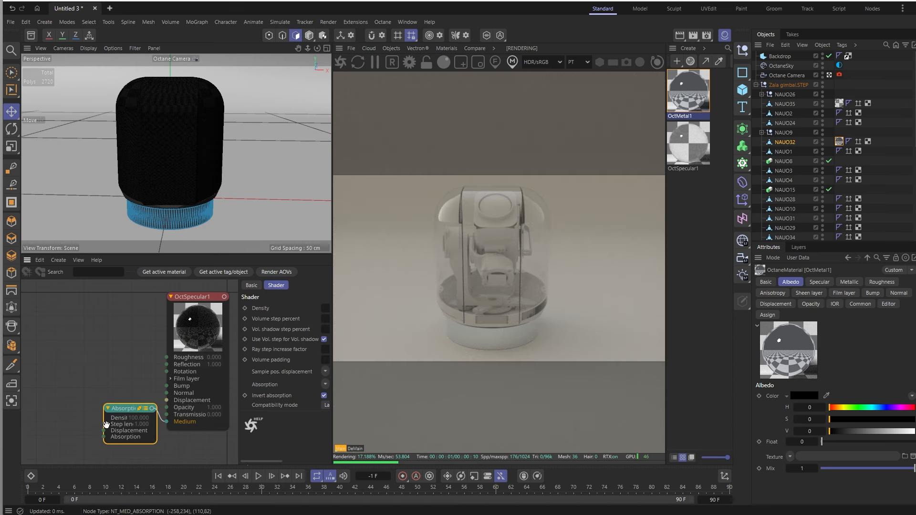
- Connect an RGB spectrum node to the Absorption input of the absorption medium and set its colour to red, saturation 1 and value about 0.743
{"action": "mouse_move", "coordinate": [103, 437]}
{"action": "left_mouse_down"}
{"action": "mouse_move", "coordinate": [85, 448]}
{"action": "mouse_move", "coordinate": [103, 437]}
{"action": "mouse_move", "coordinate": [87, 432]}
{"action": "left_mouse_up"}
{"action": "left_click", "coordinate": [136, 439]}
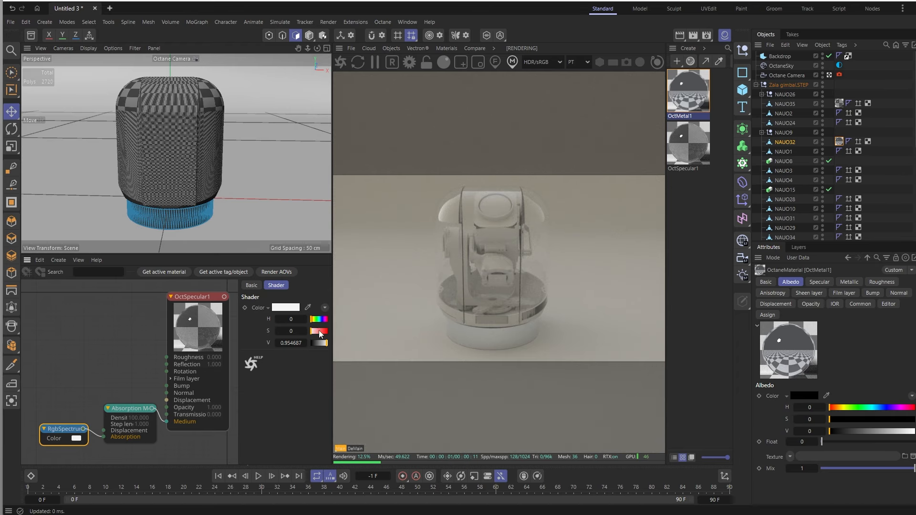
{"action": "left_click_drag", "start_coordinate": [320, 334], "coordinate": [328, 332]}
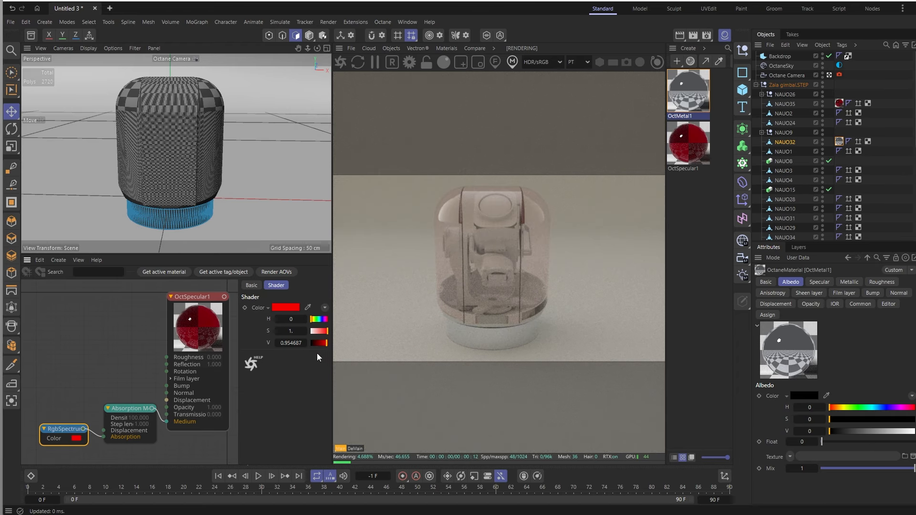
{"action": "left_click", "coordinate": [319, 343]}
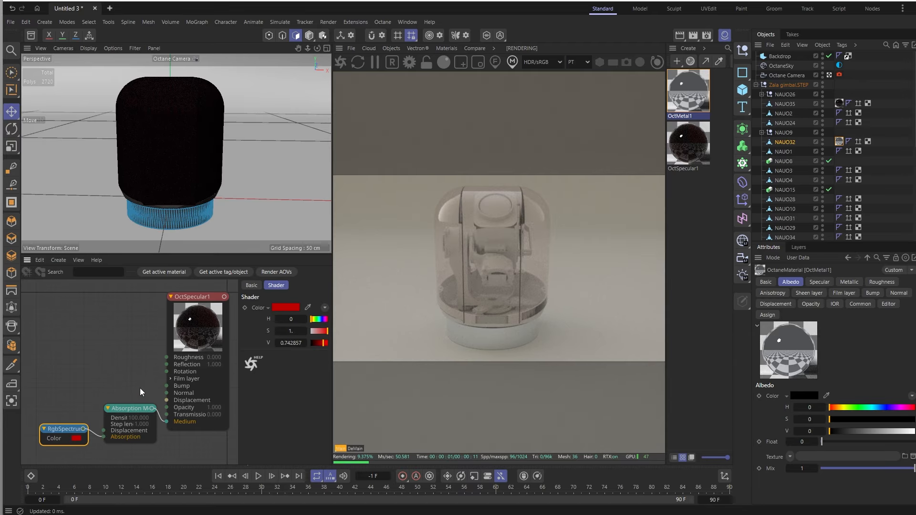
- Try the absorption medium's density at 200 and at 600 to deepen the cover's red tint
{"action": "middle_click_drag", "start_coordinate": [139, 389], "coordinate": [89, 383]}
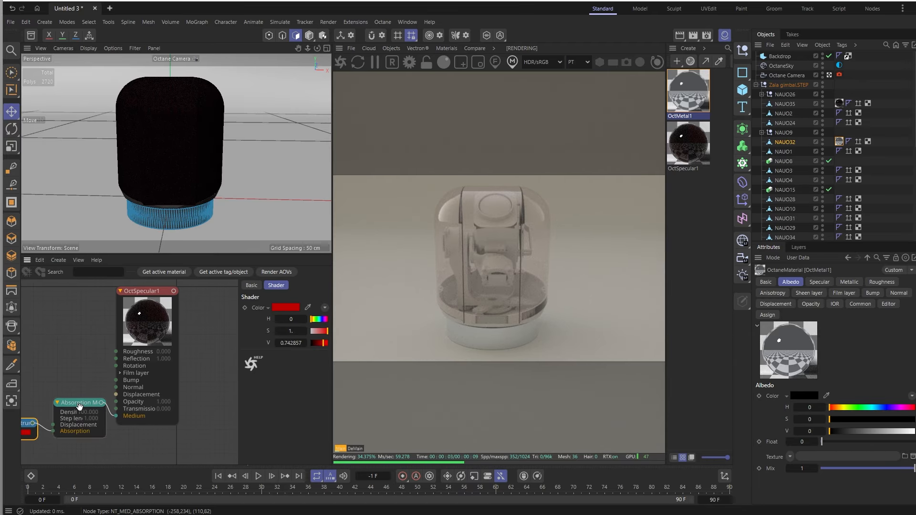
{"action": "left_click", "coordinate": [76, 423]}
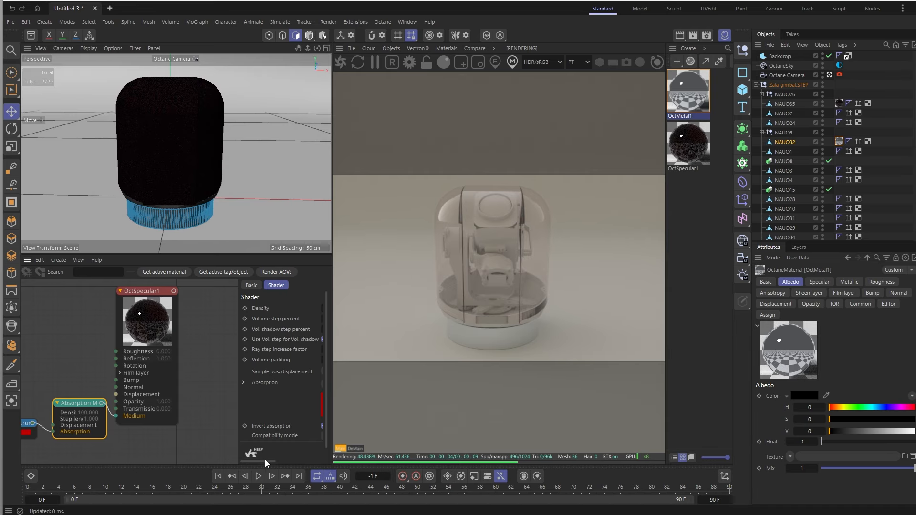
{"action": "left_click_drag", "start_coordinate": [264, 460], "coordinate": [303, 459]}
{"action": "left_click", "coordinate": [281, 309]}
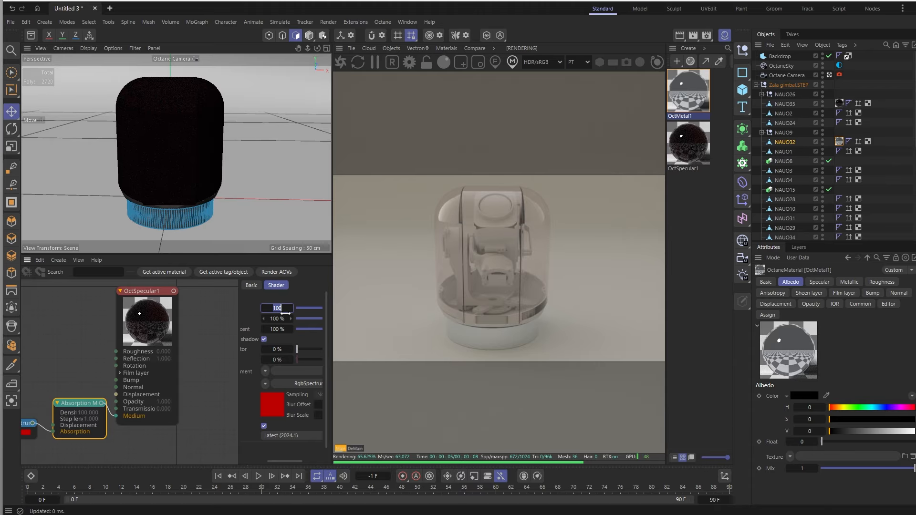
{"action": "type", "text": "200"}
{"action": "key", "text": "Return"}
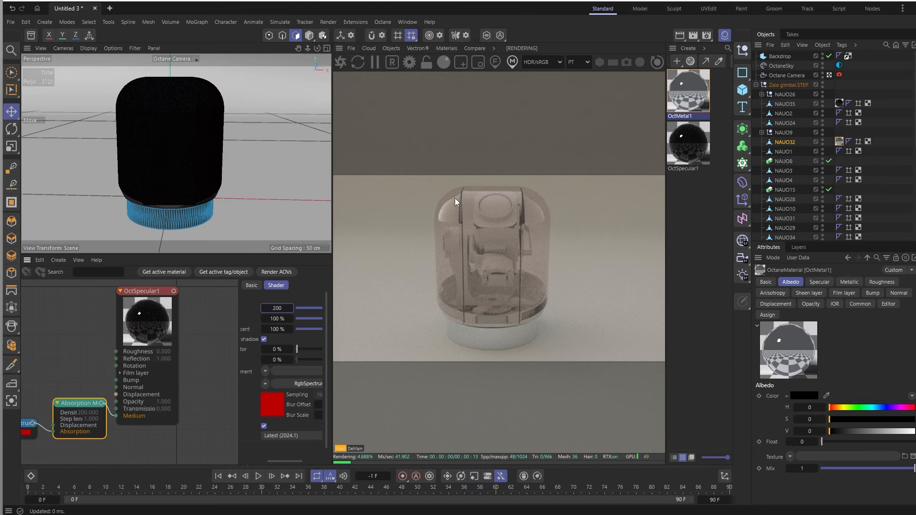
{"action": "type", "text": "600"}
{"action": "key", "text": "Return"}
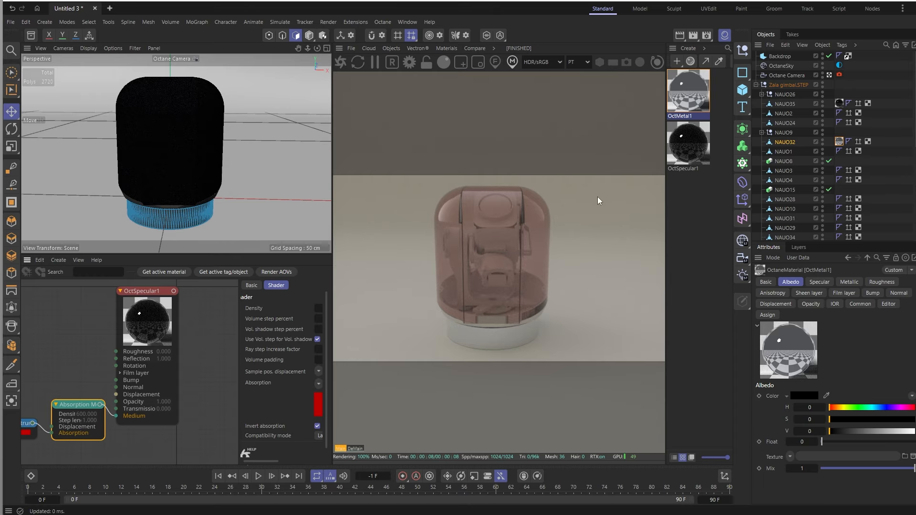
- Expand the medium settings of the OctSpecular1 material and set the absorption density to 1500
{"action": "left_click", "coordinate": [692, 148]}
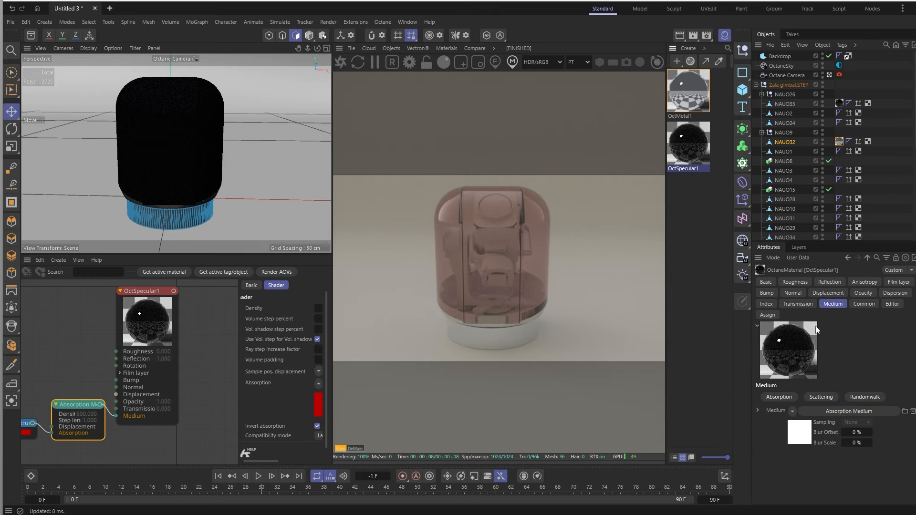
{"action": "left_click", "coordinate": [758, 411]}
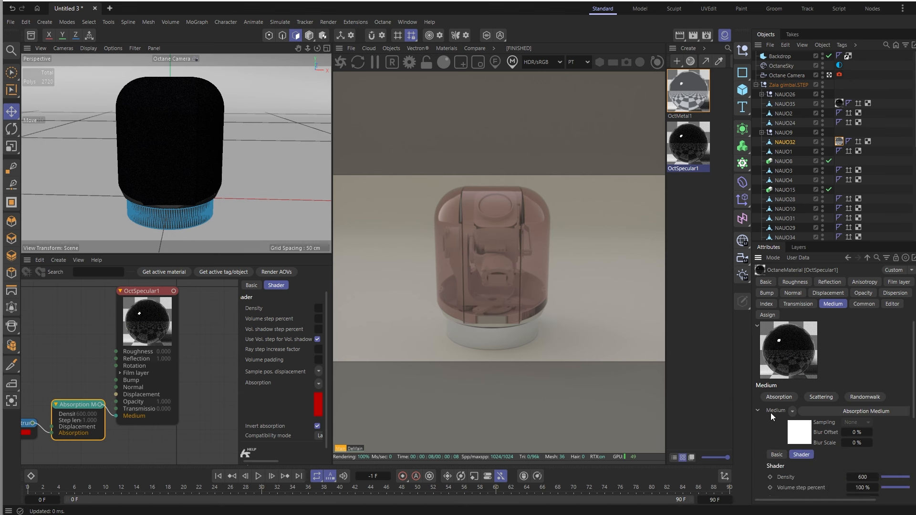
{"action": "left_click", "coordinate": [861, 478]}
{"action": "type", "text": "1500"}
{"action": "key", "text": "Return"}
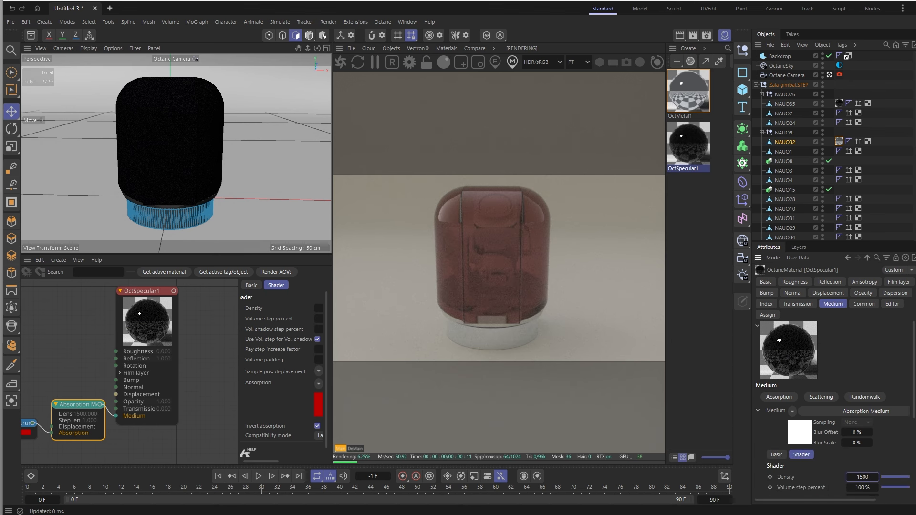
- Enlarge the node editor by shrinking the perspective viewport above it, and bring the OctSpecular1 node network into view
{"action": "middle_click_drag", "start_coordinate": [199, 343], "coordinate": [223, 356]}
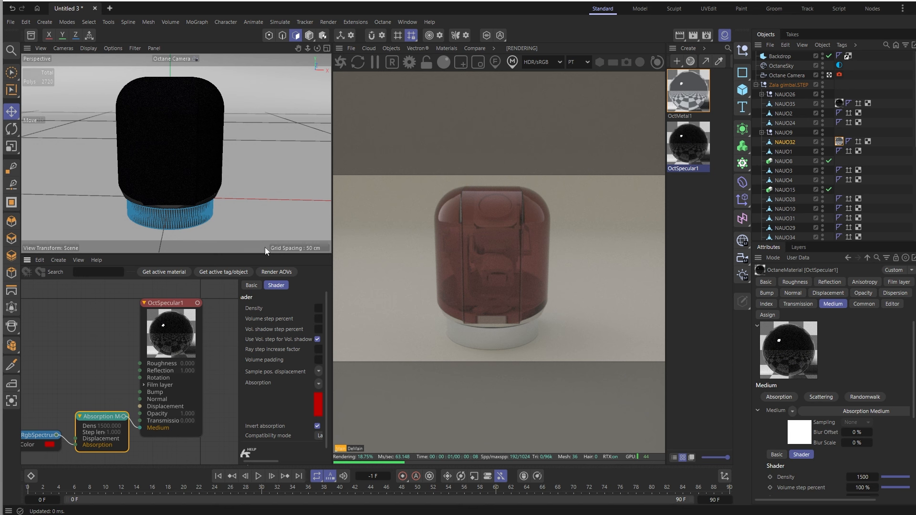
{"action": "left_click_drag", "start_coordinate": [224, 254], "coordinate": [229, 161]}
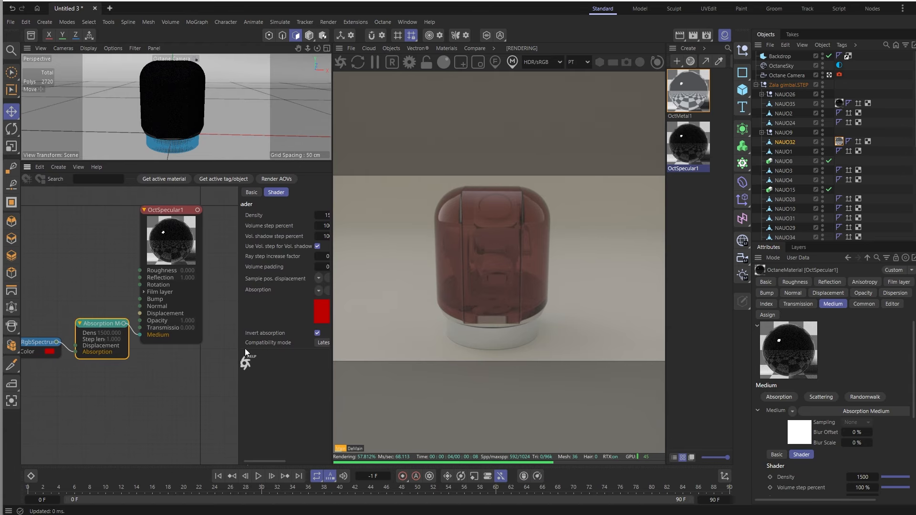
{"action": "middle_click_drag", "start_coordinate": [132, 390], "coordinate": [152, 403]}
{"action": "mouse_move", "coordinate": [29, 282]}
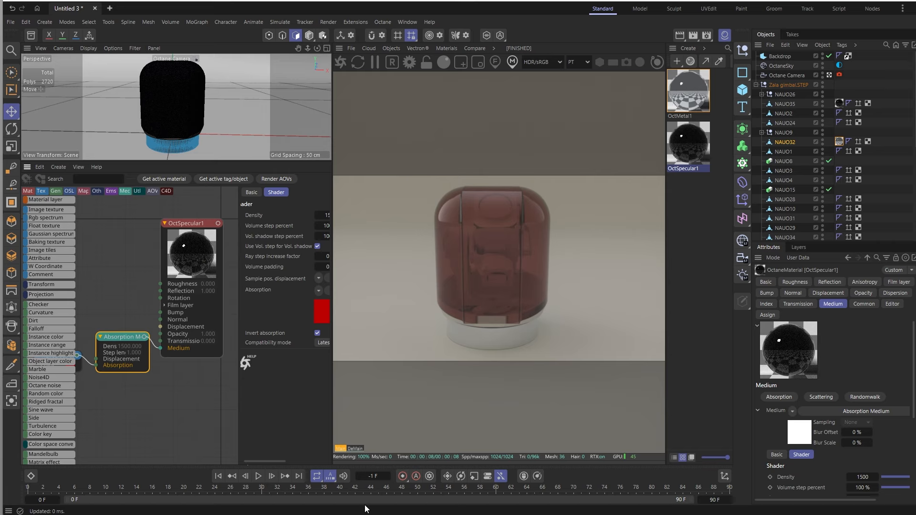
- Review the live render's kernel options, choose PT, and return to the OctSpecular1 node network
{"action": "left_click", "coordinate": [587, 62]}
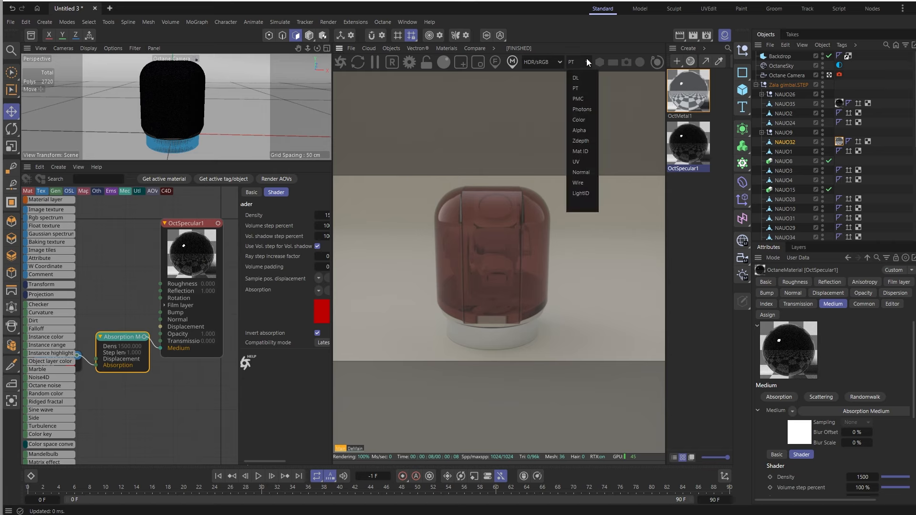
{"action": "left_click", "coordinate": [577, 87]}
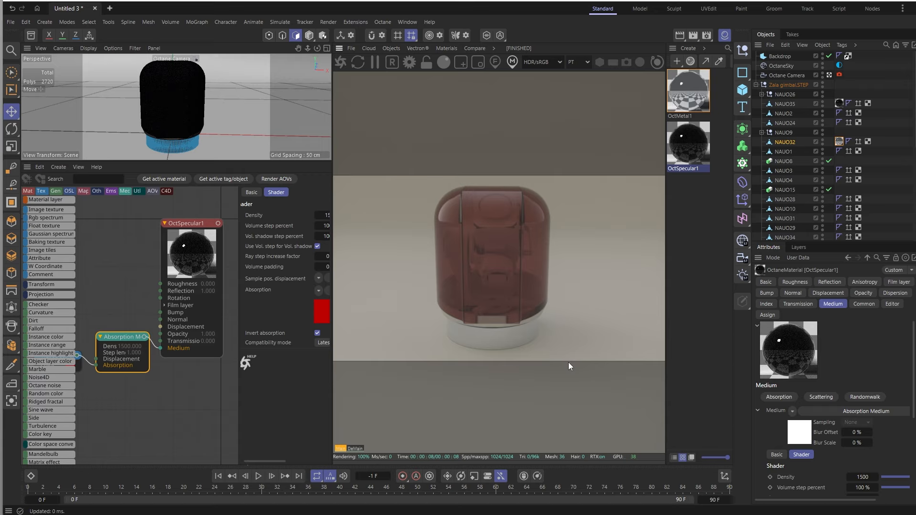
{"action": "left_click", "coordinate": [141, 405]}
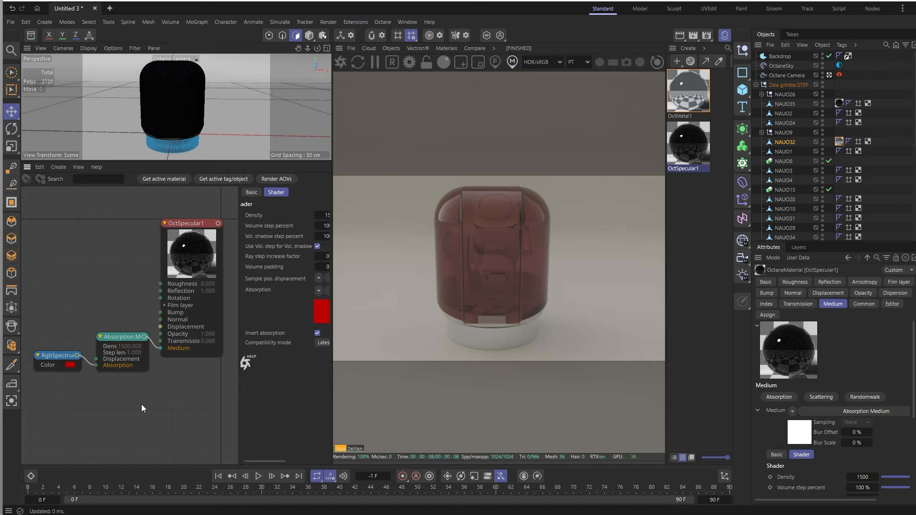